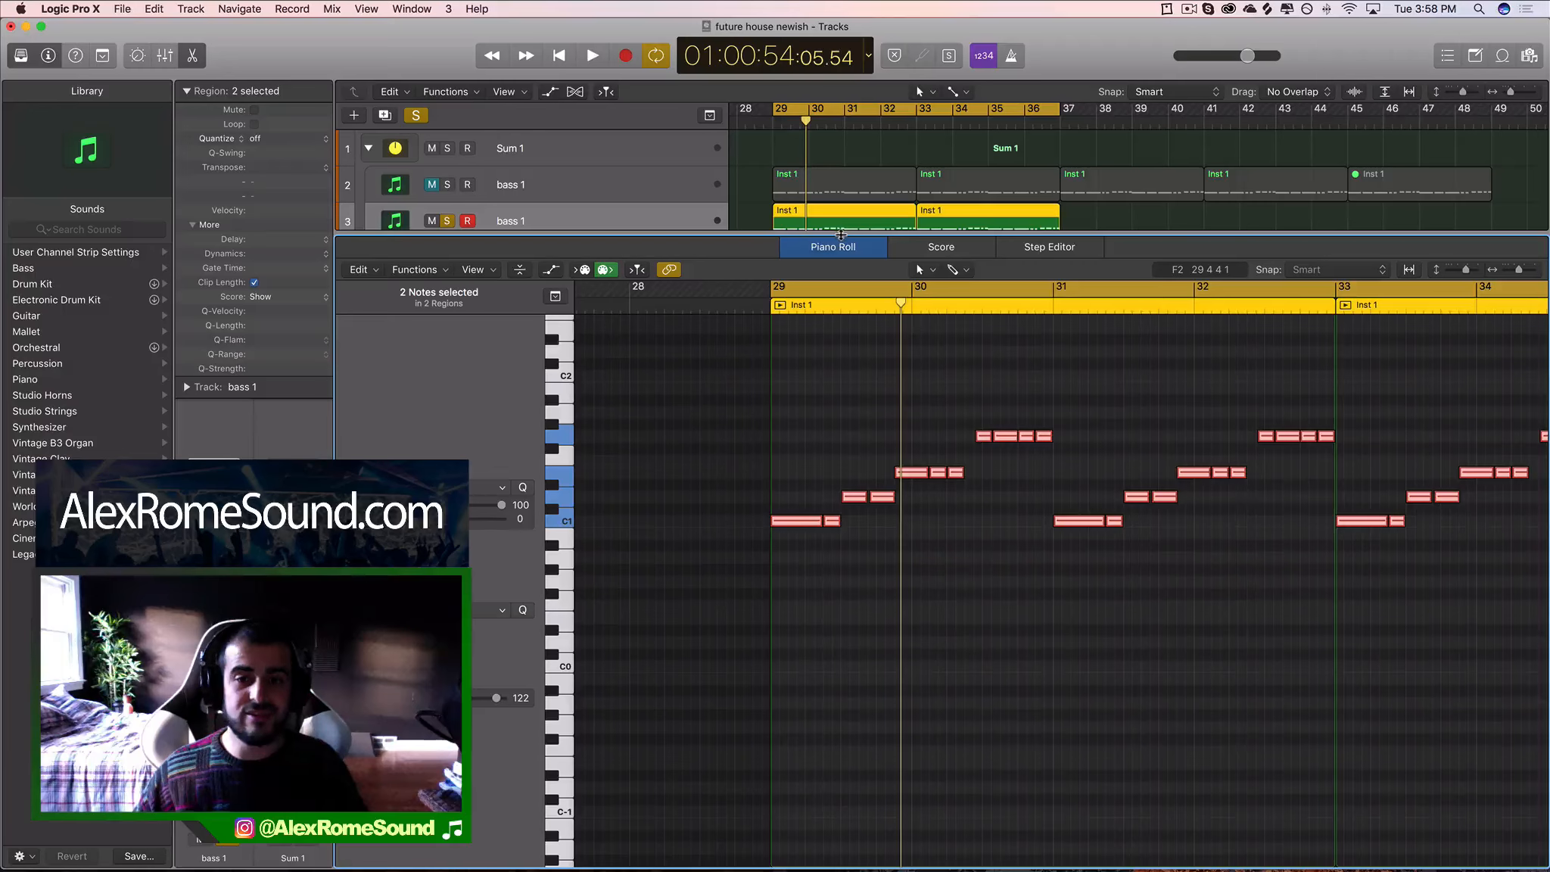
Add a low cut at 140 Hz with a 36 dB/Oct slope to the soloed bass 1 track's Channel EQ and audition it.
{"action": "left_click_drag", "start_coordinate": [843, 236], "coordinate": [866, 791]}
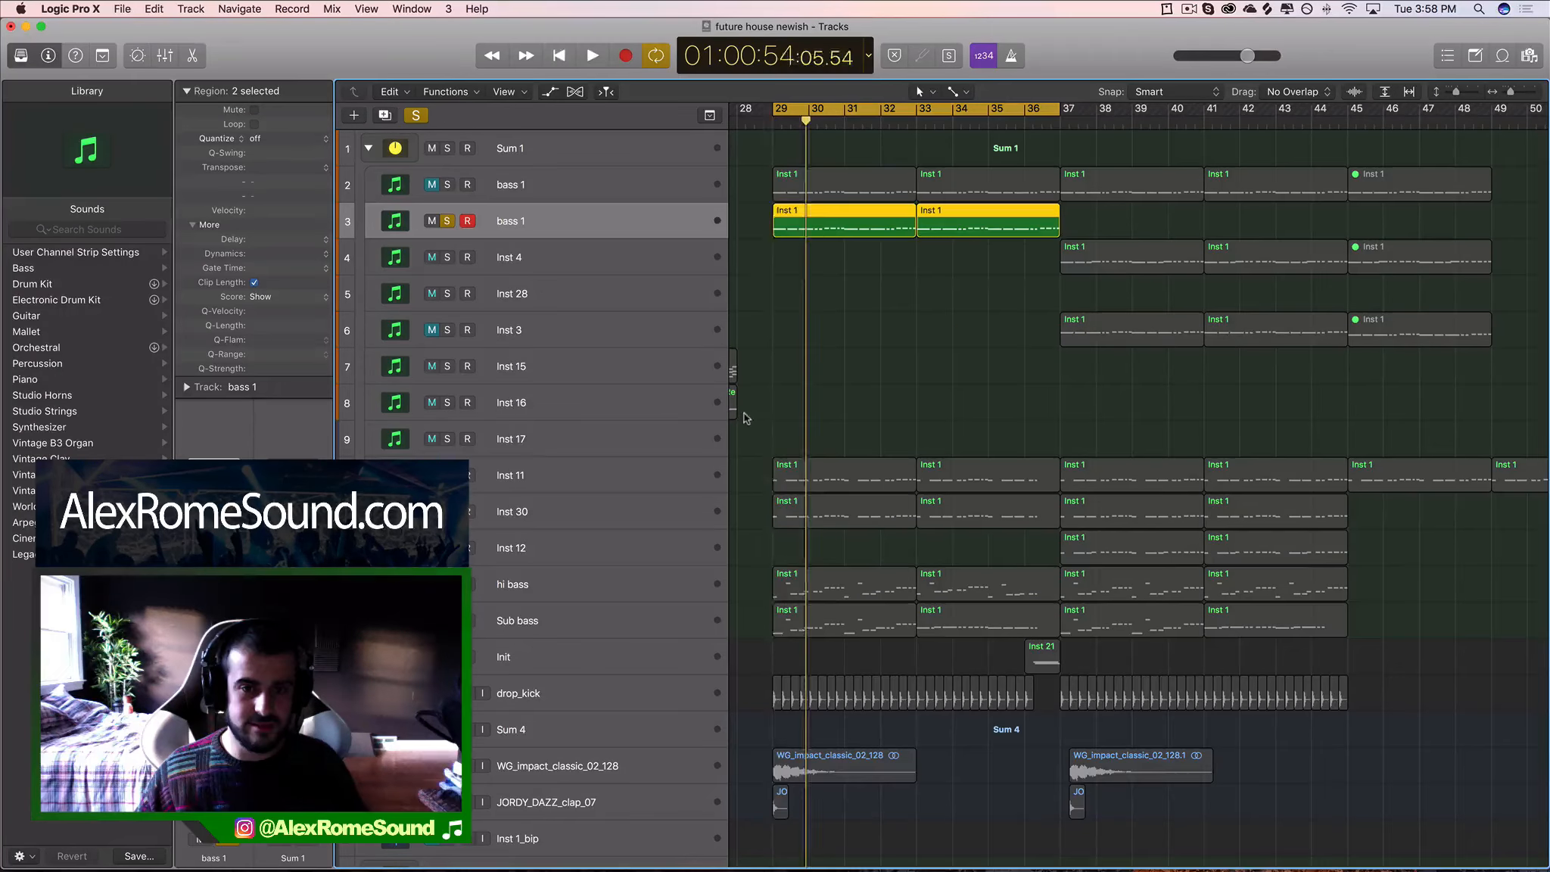
{"action": "key", "text": "space"}
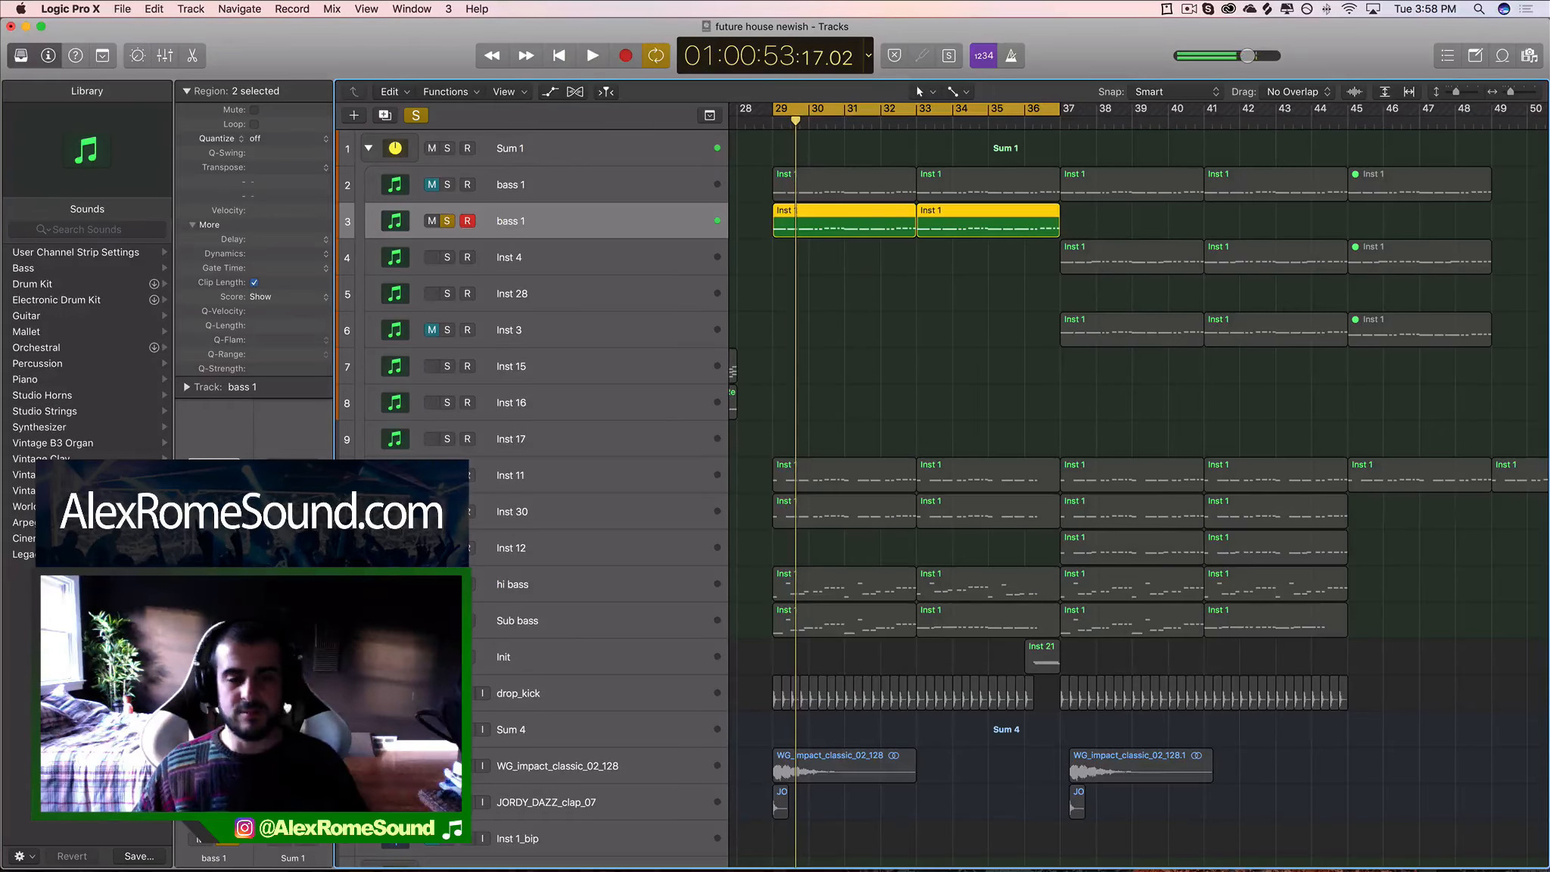
{"action": "key", "text": "v"}
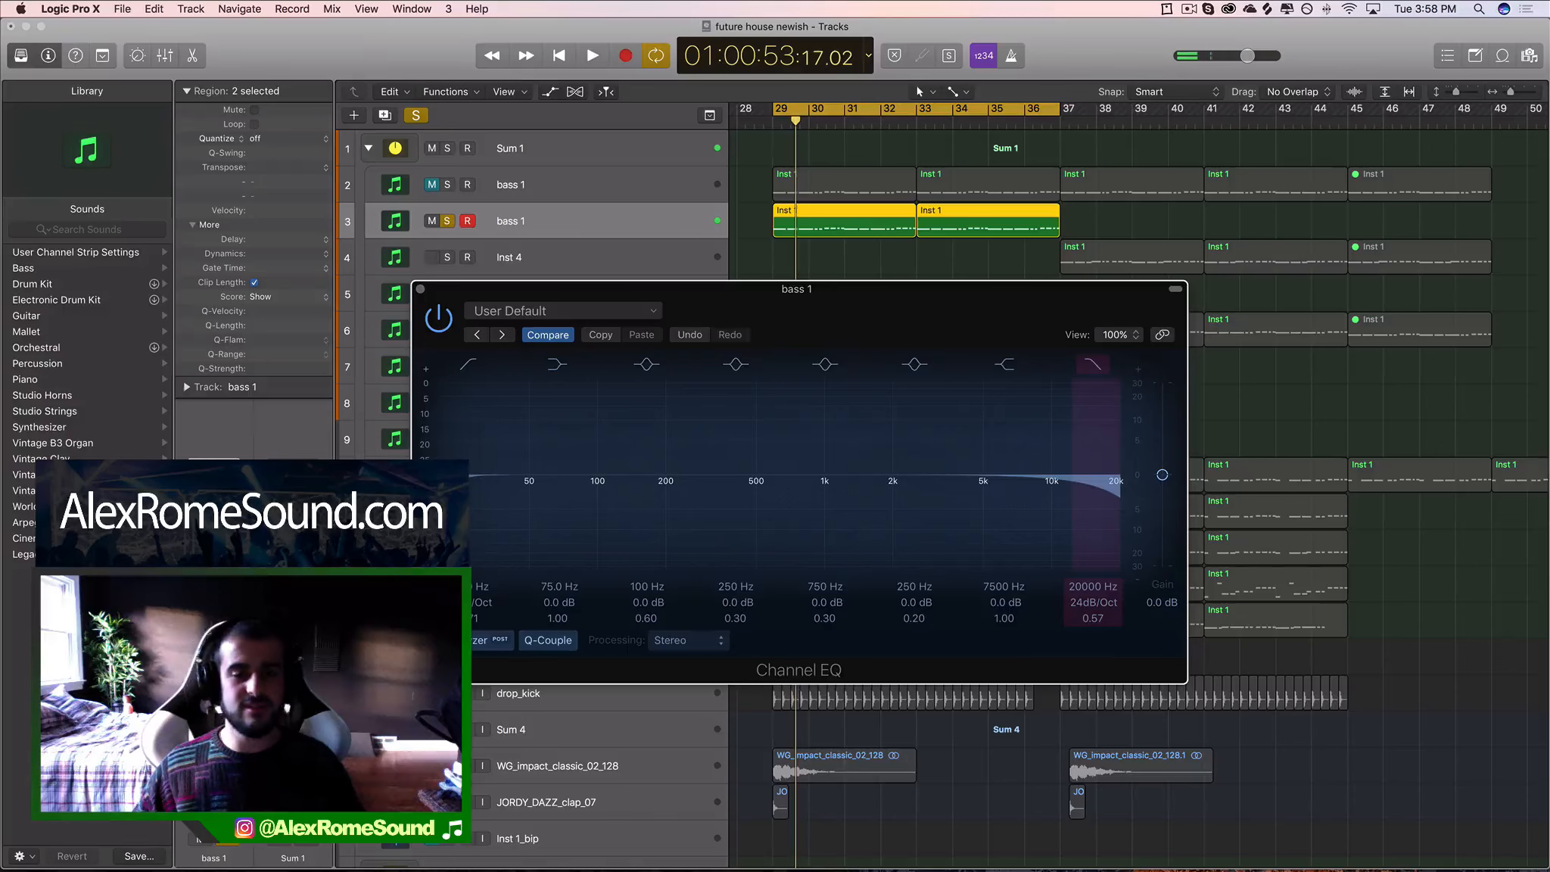
{"action": "left_click_drag", "start_coordinate": [778, 302], "coordinate": [1000, 254]}
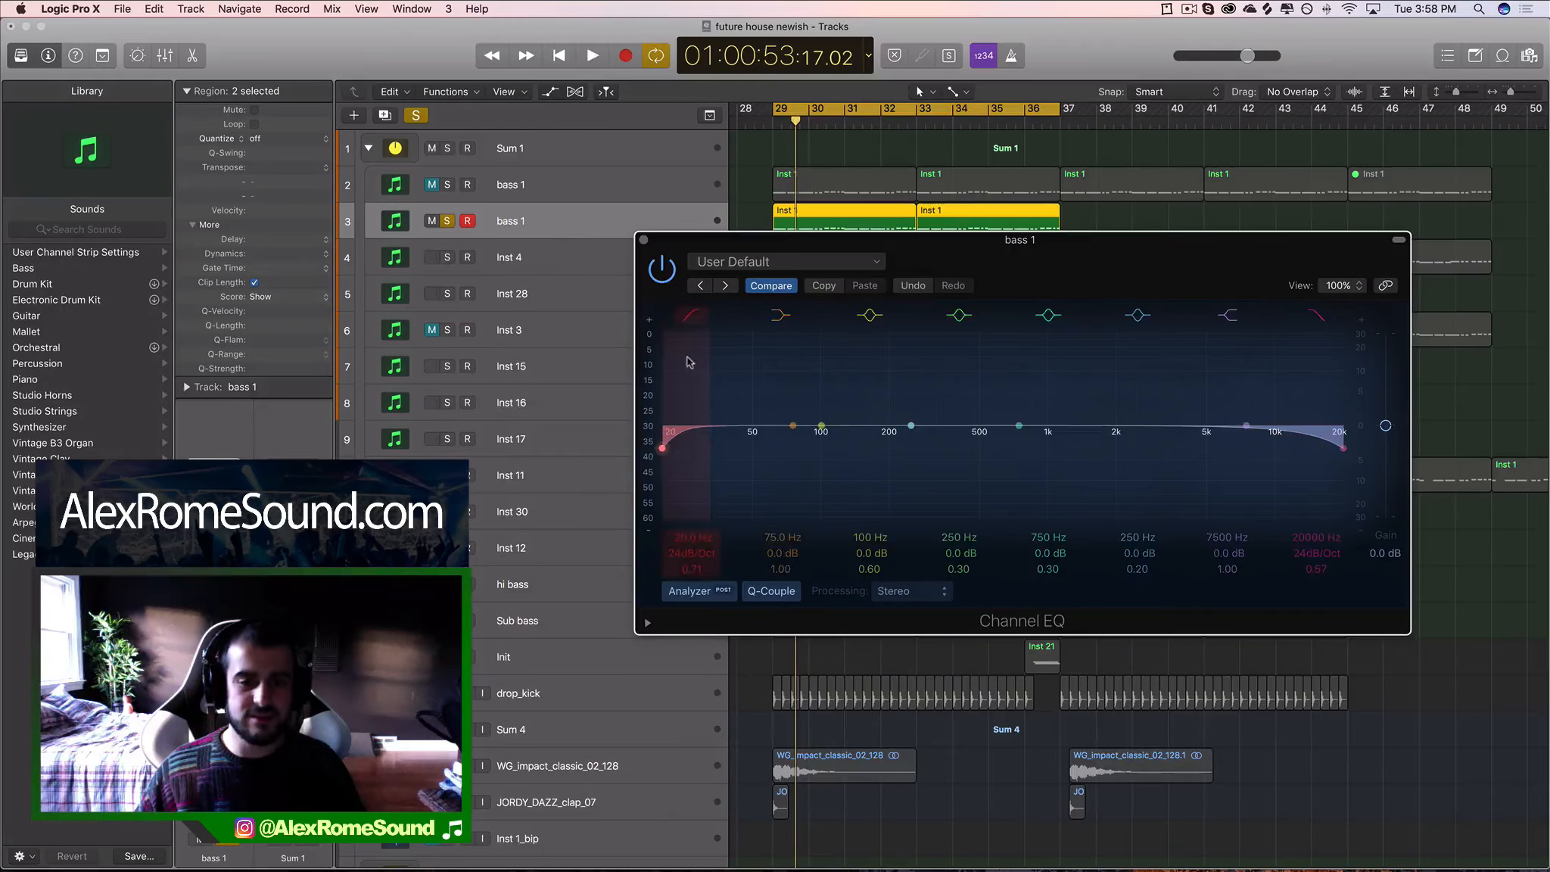
{"action": "left_click_drag", "start_coordinate": [690, 473], "coordinate": [868, 516]}
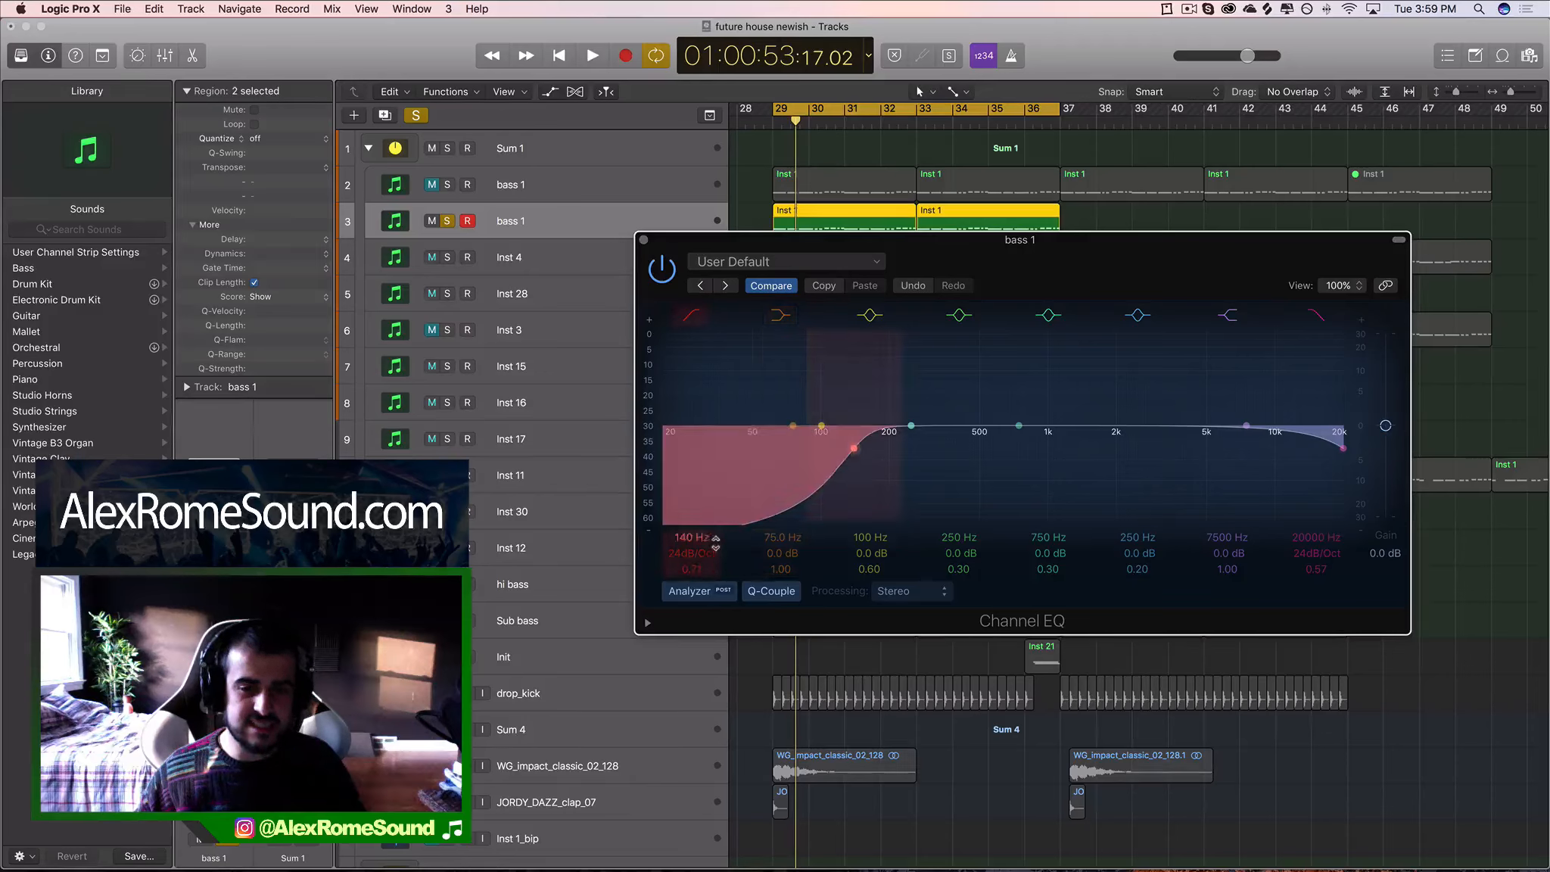
{"action": "left_click_drag", "start_coordinate": [707, 555], "coordinate": [707, 546]}
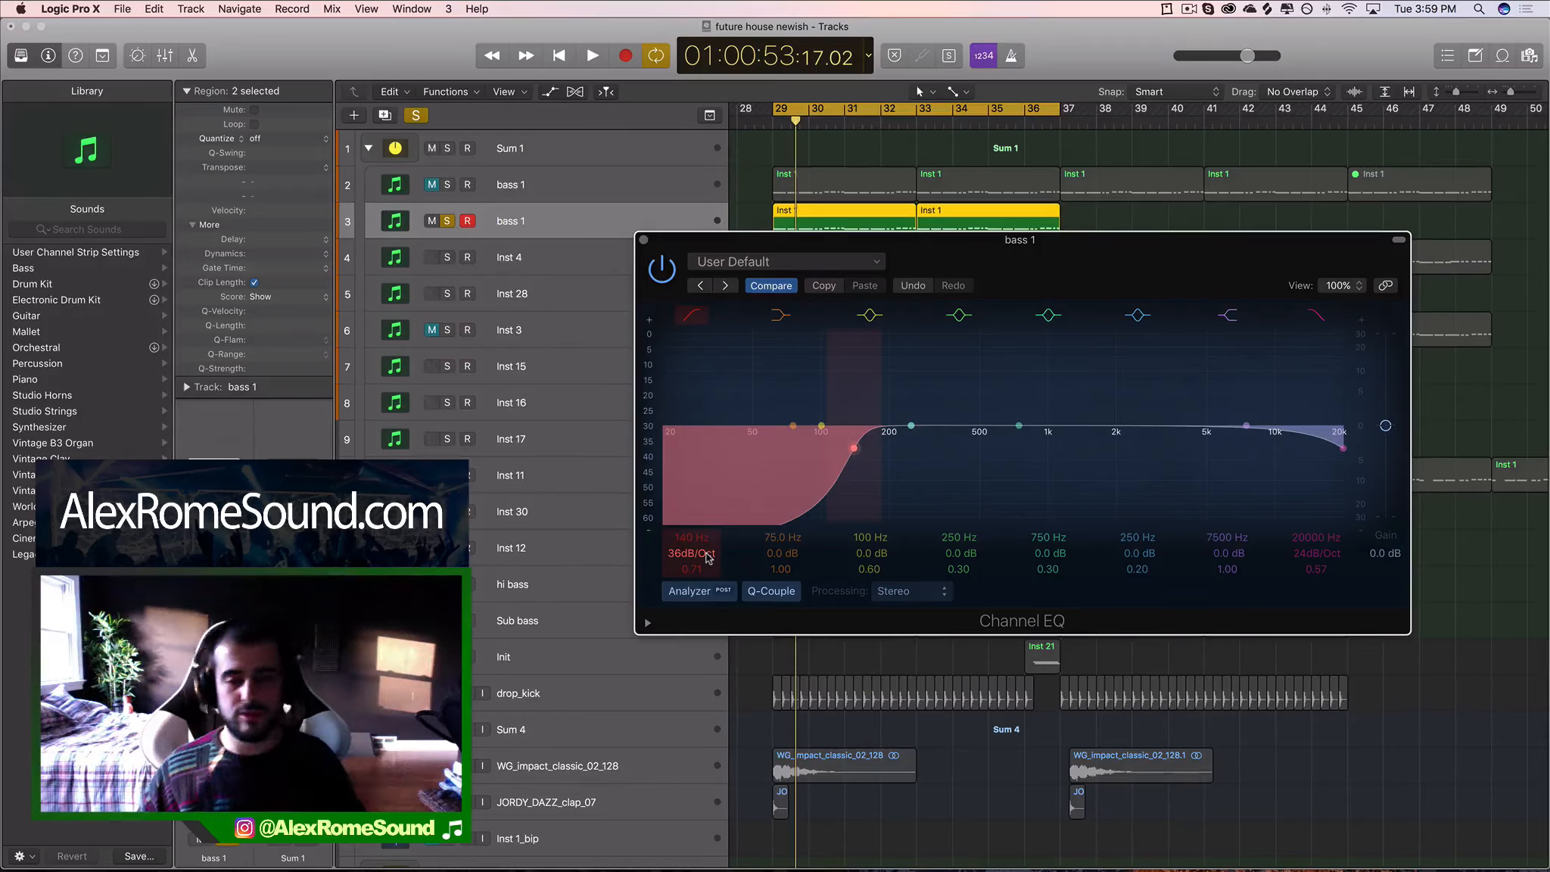
{"action": "key", "text": "space"}
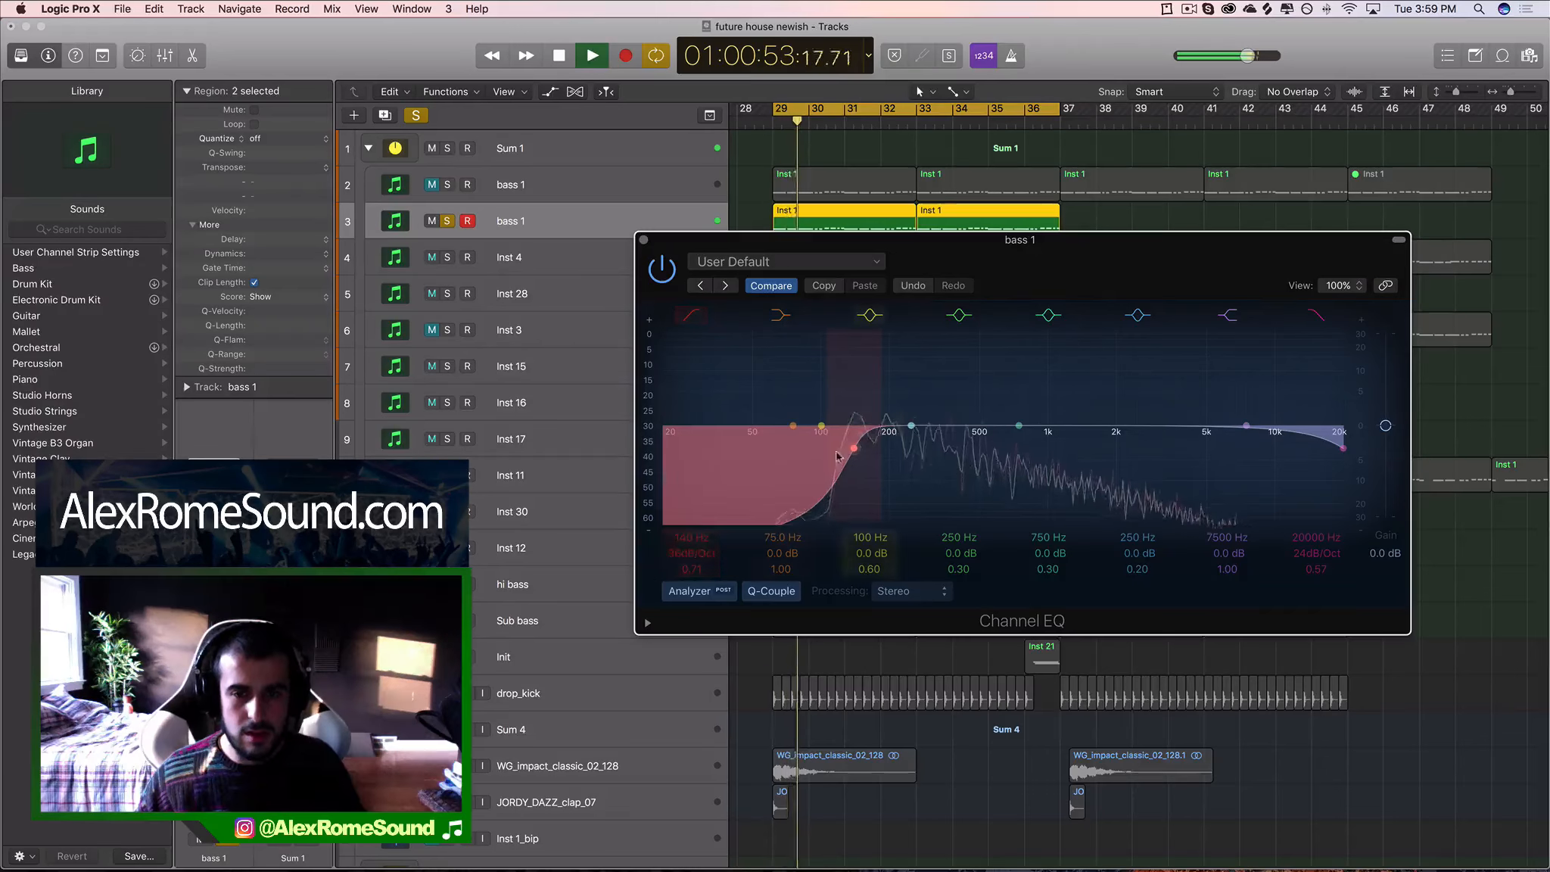
{"action": "key", "text": "space"}
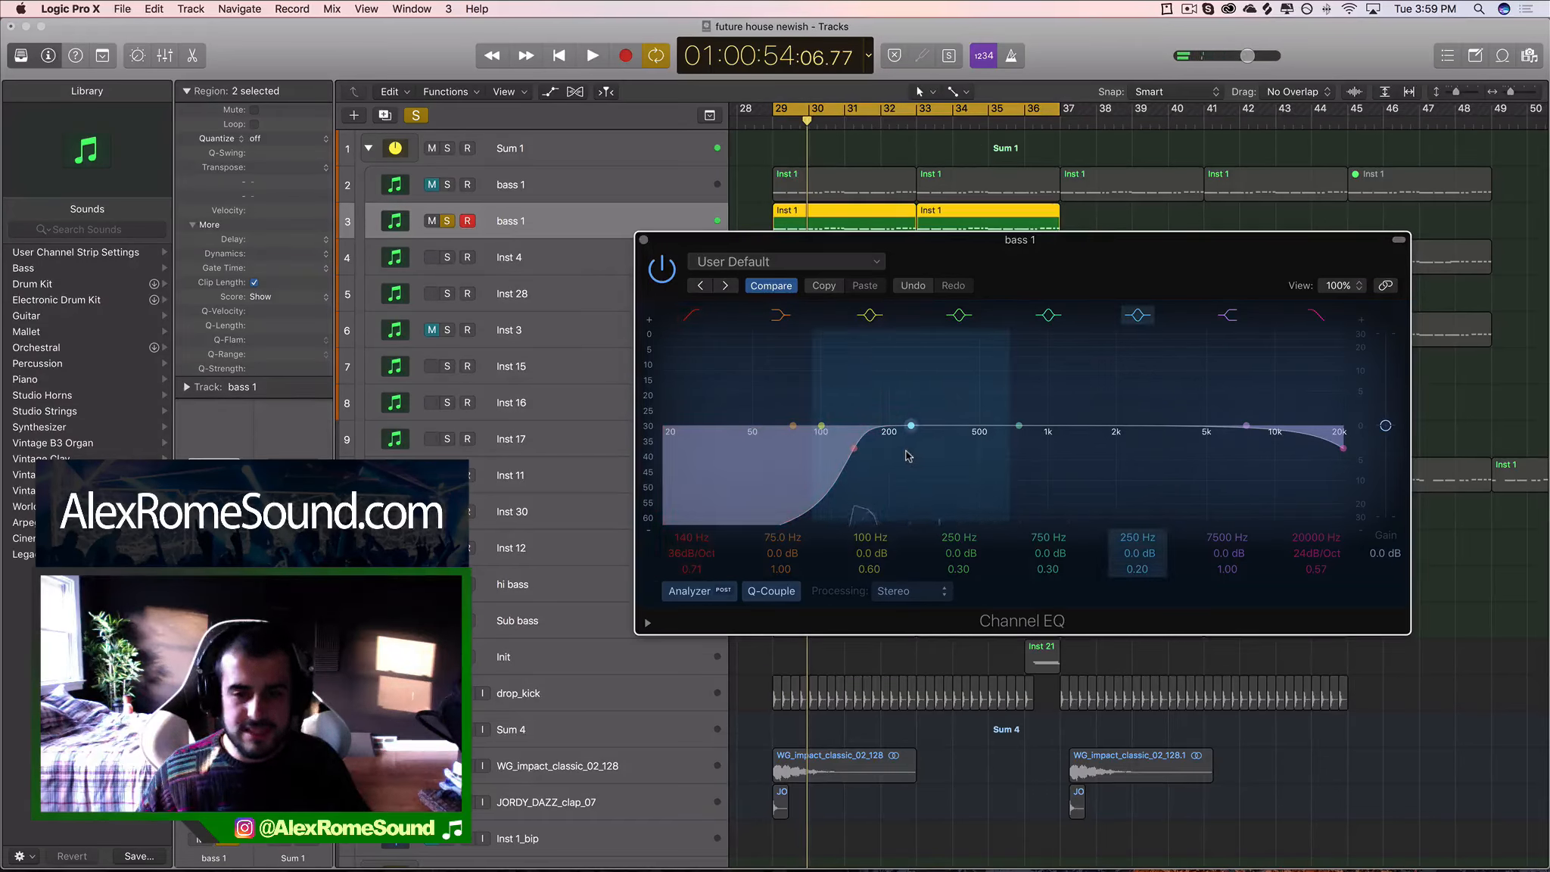
Move the EQ's 250 Hz bell band to 182 Hz, cut it by 4.0 dB, and close the Channel EQ.
{"action": "left_click_drag", "start_coordinate": [909, 455], "coordinate": [876, 470]}
{"action": "key", "text": "space"}
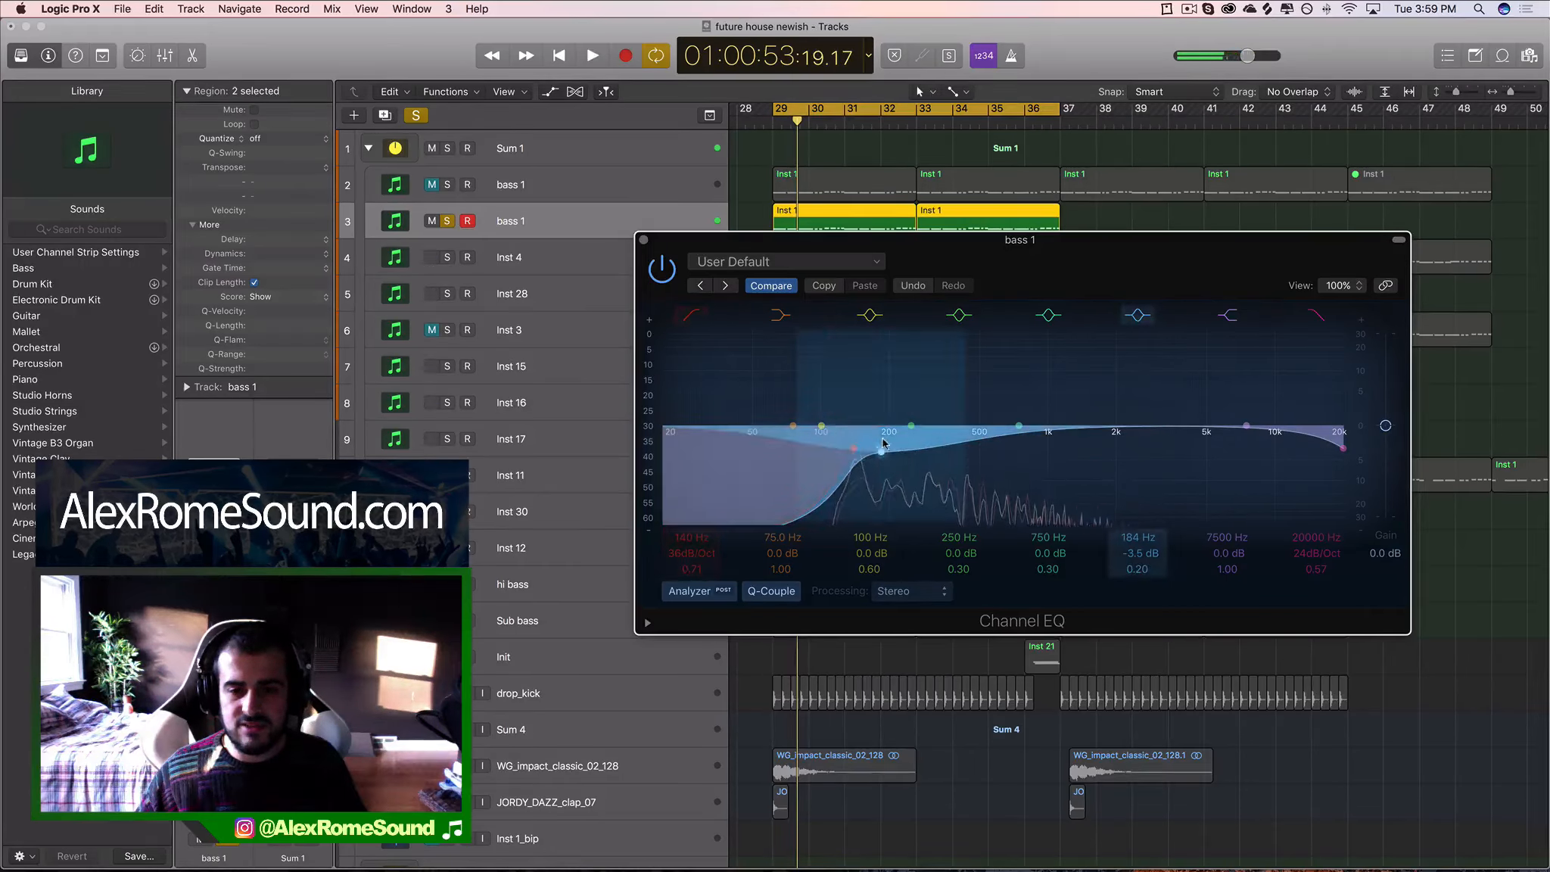
{"action": "left_click_drag", "start_coordinate": [878, 450], "coordinate": [878, 454]}
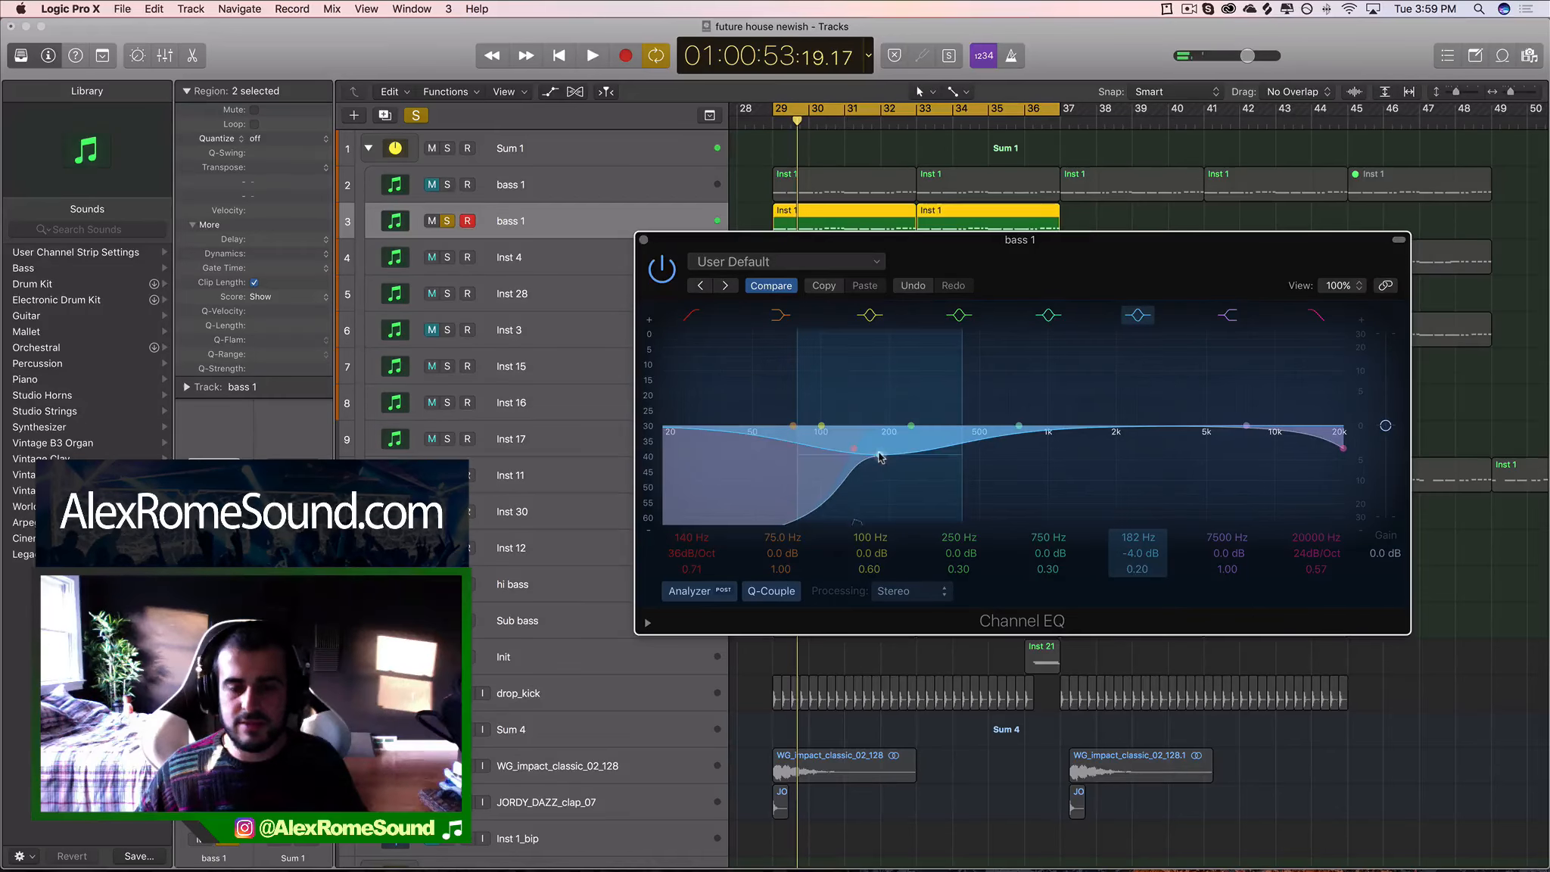
{"action": "left_click", "coordinate": [644, 240]}
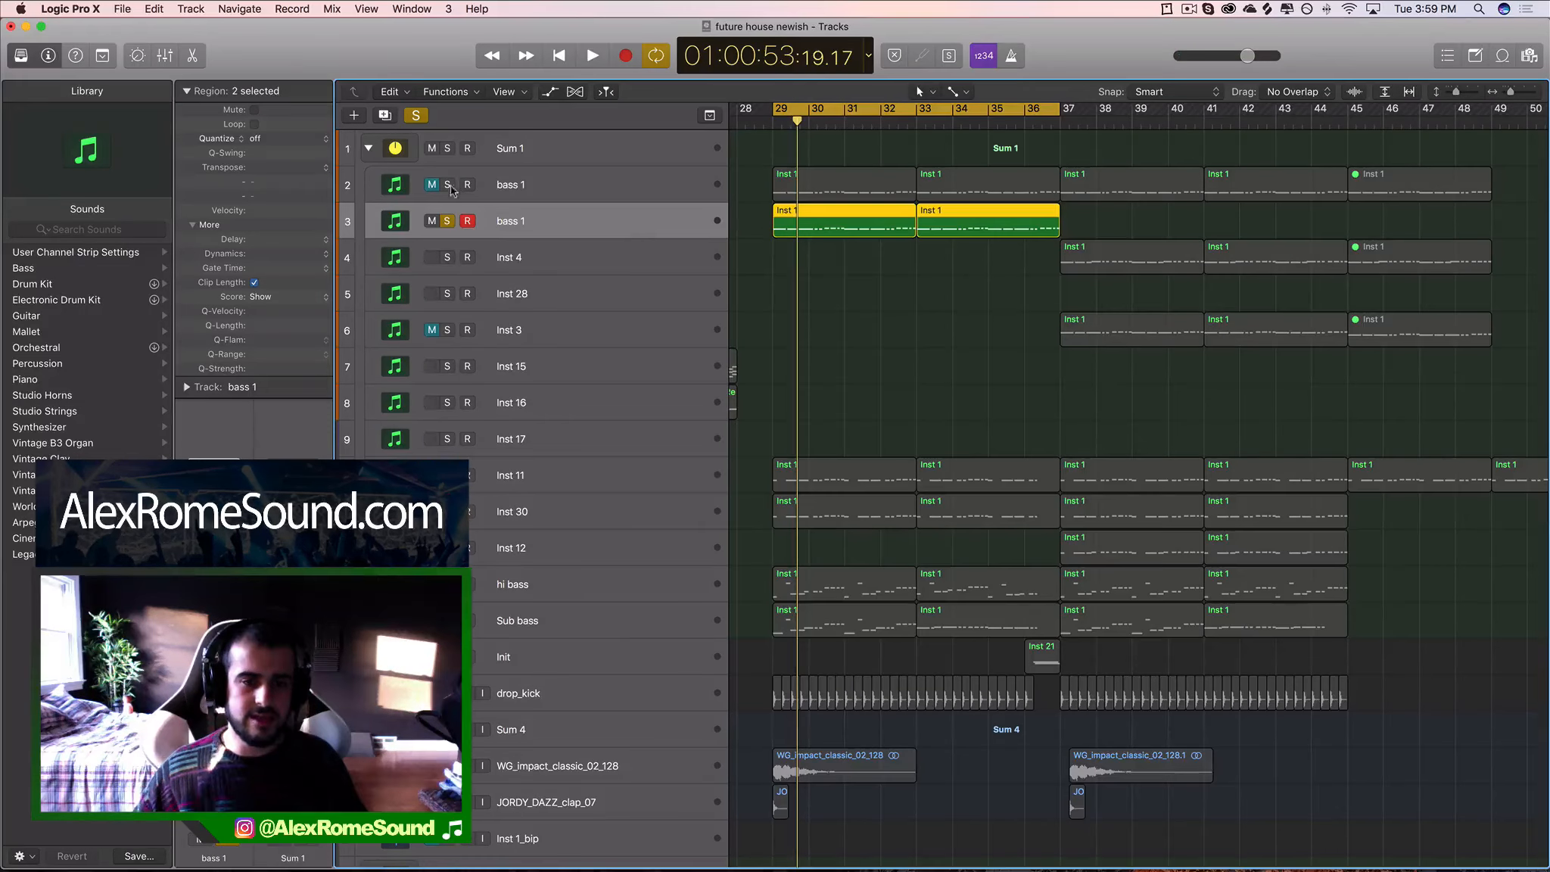
Unsolo the tracks, duplicate the lower bass 1 track, and copy its two regions onto the duplicate starting at bar 29.
{"action": "left_click", "coordinate": [416, 115]}
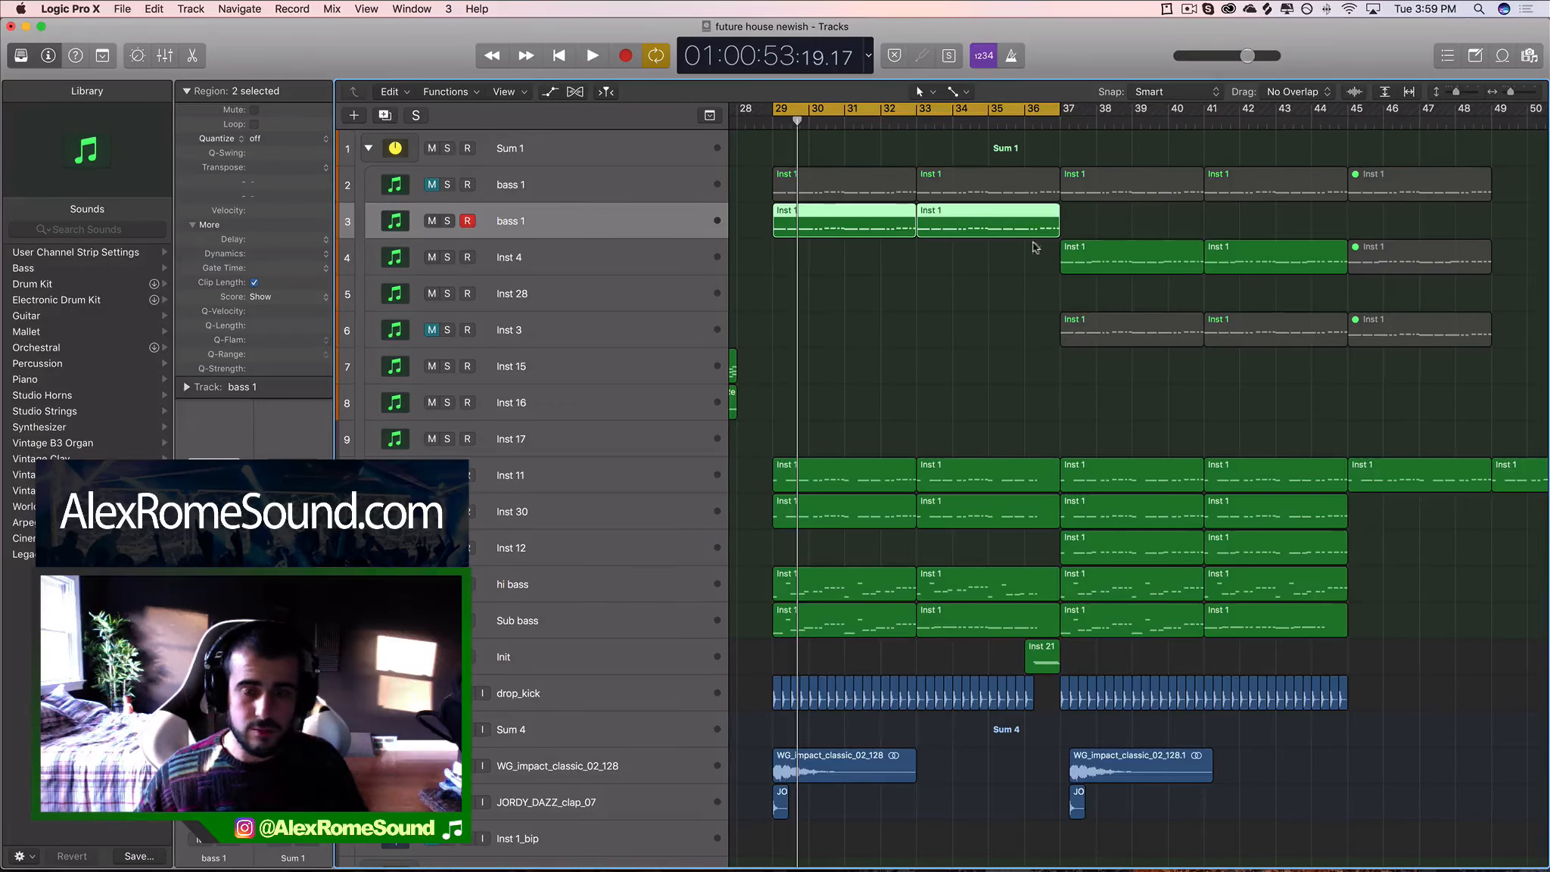
{"action": "key", "text": "super+d"}
{"action": "left_click", "coordinate": [947, 225]}
{"action": "left_click_drag", "start_coordinate": [947, 225], "coordinate": [1028, 240]}
{"action": "left_click", "coordinate": [589, 259]}
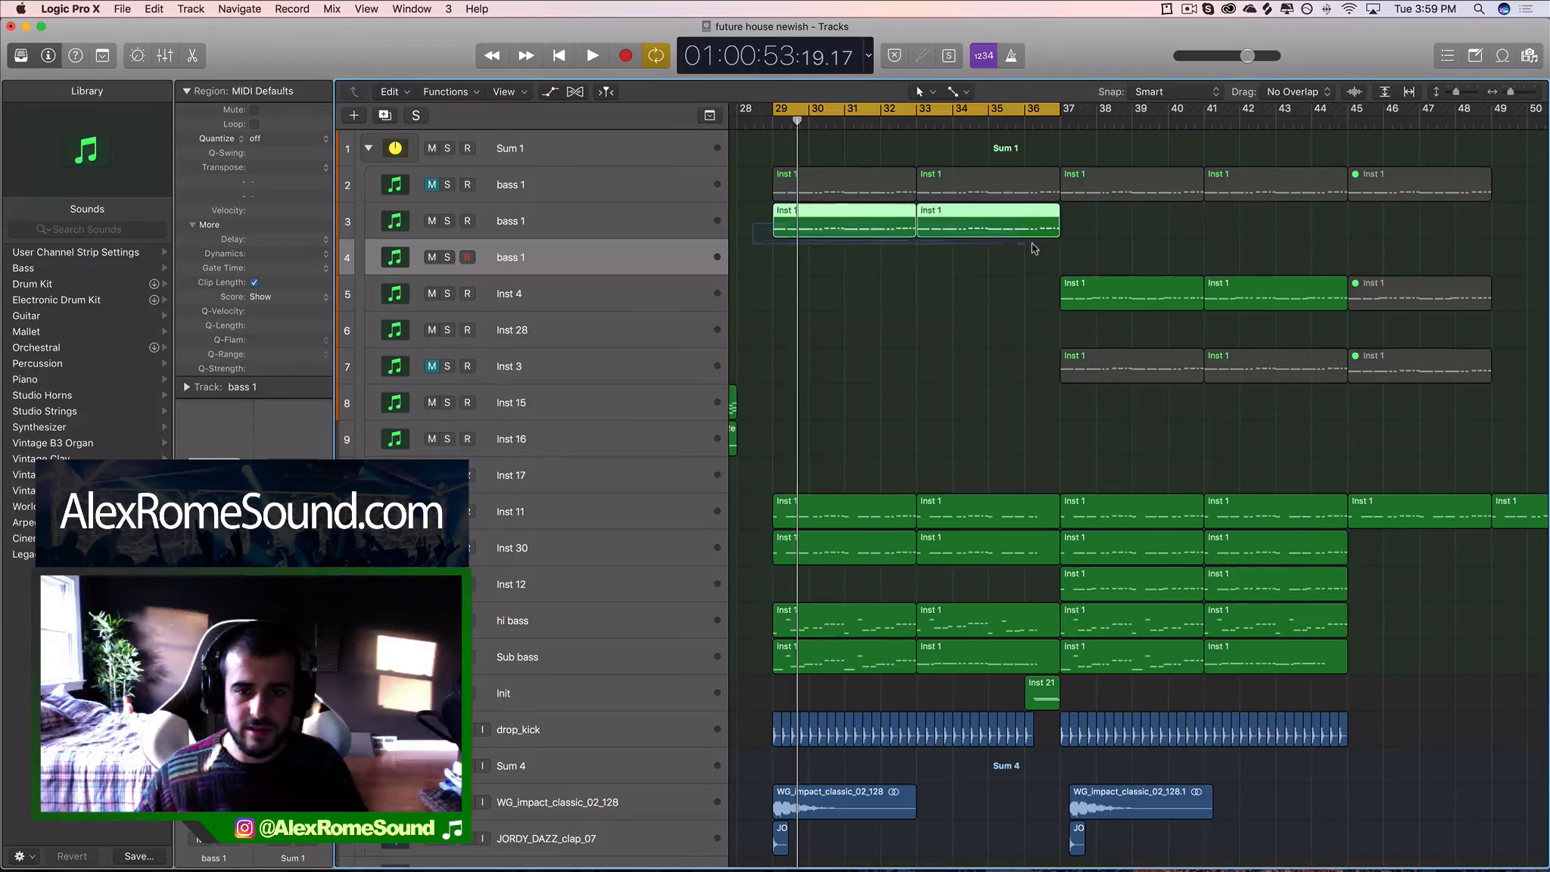
{"action": "key", "text": "super+r"}
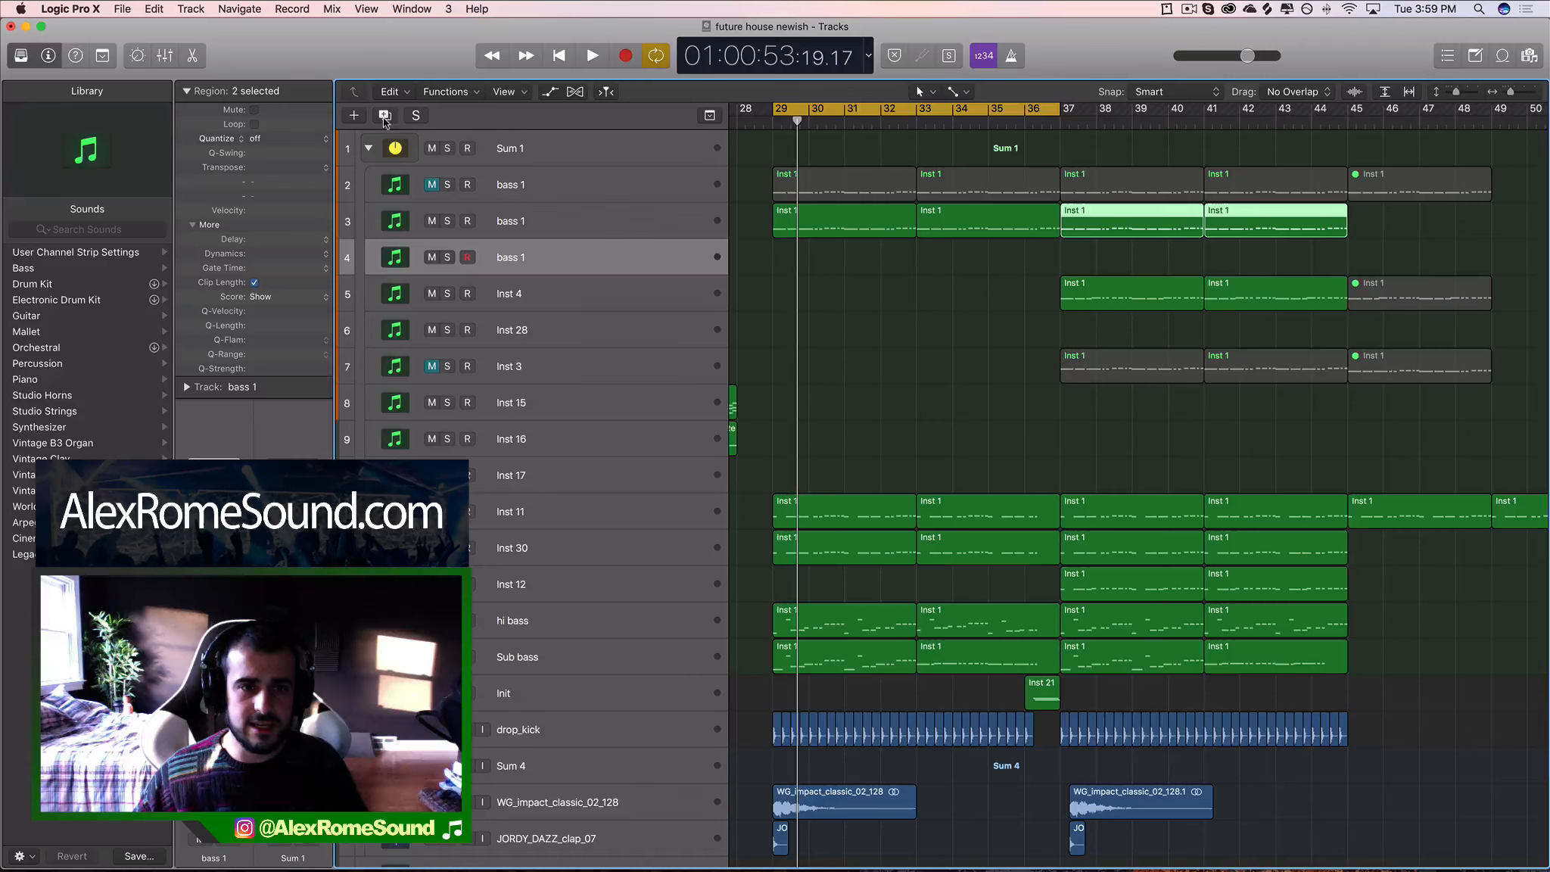
{"action": "left_click_drag", "start_coordinate": [1092, 239], "coordinate": [812, 258]}
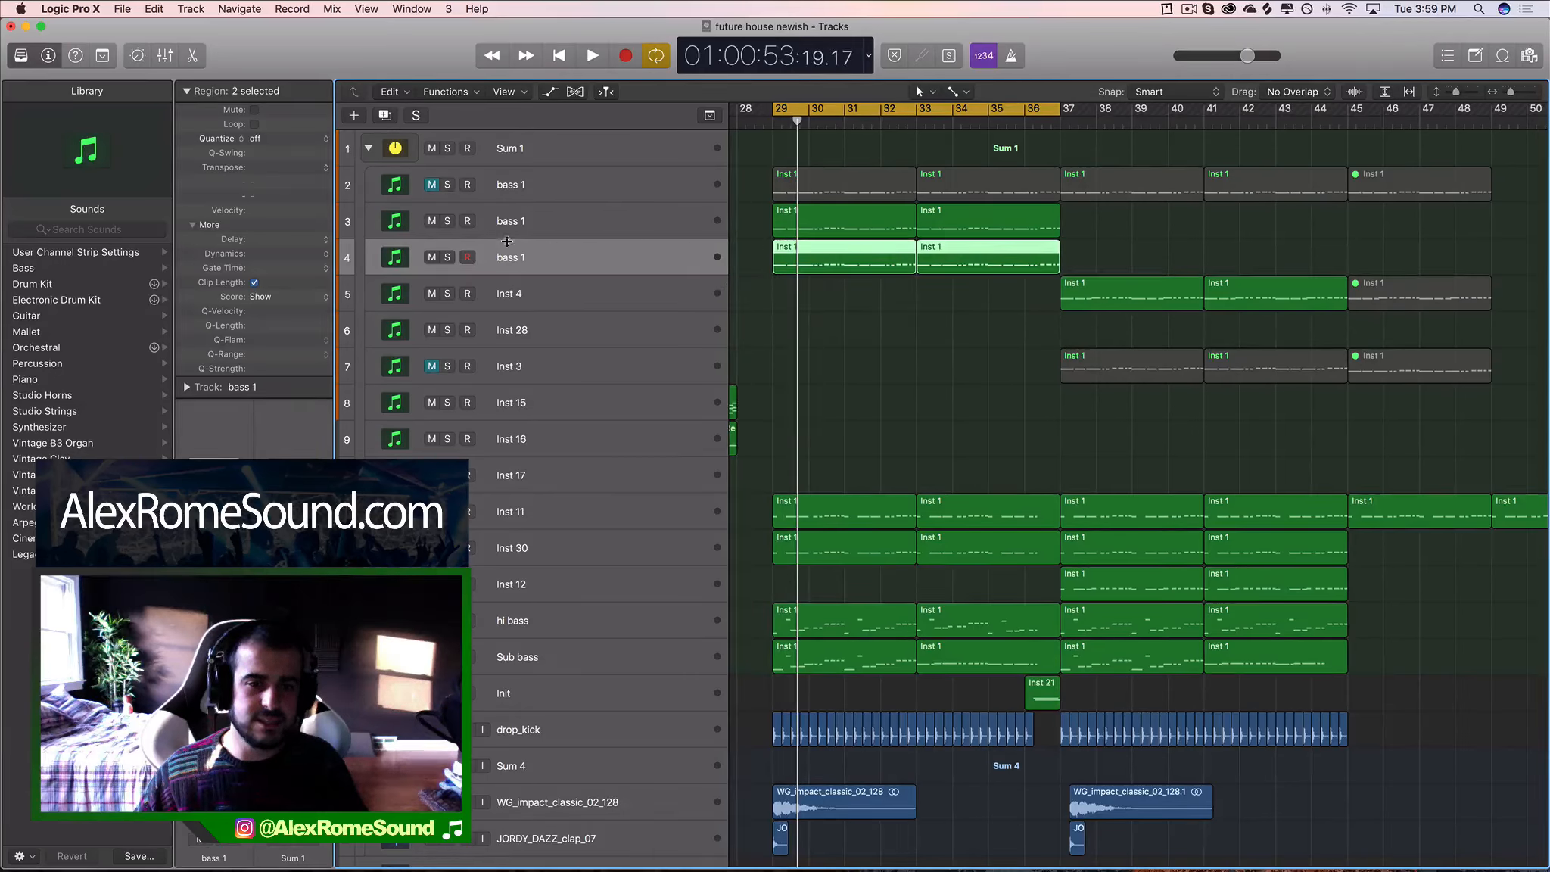
Solo the duplicated bass 1 track and play its regions briefly.
{"action": "left_click", "coordinate": [447, 258]}
{"action": "key", "text": "space"}
{"action": "key", "text": "space"}
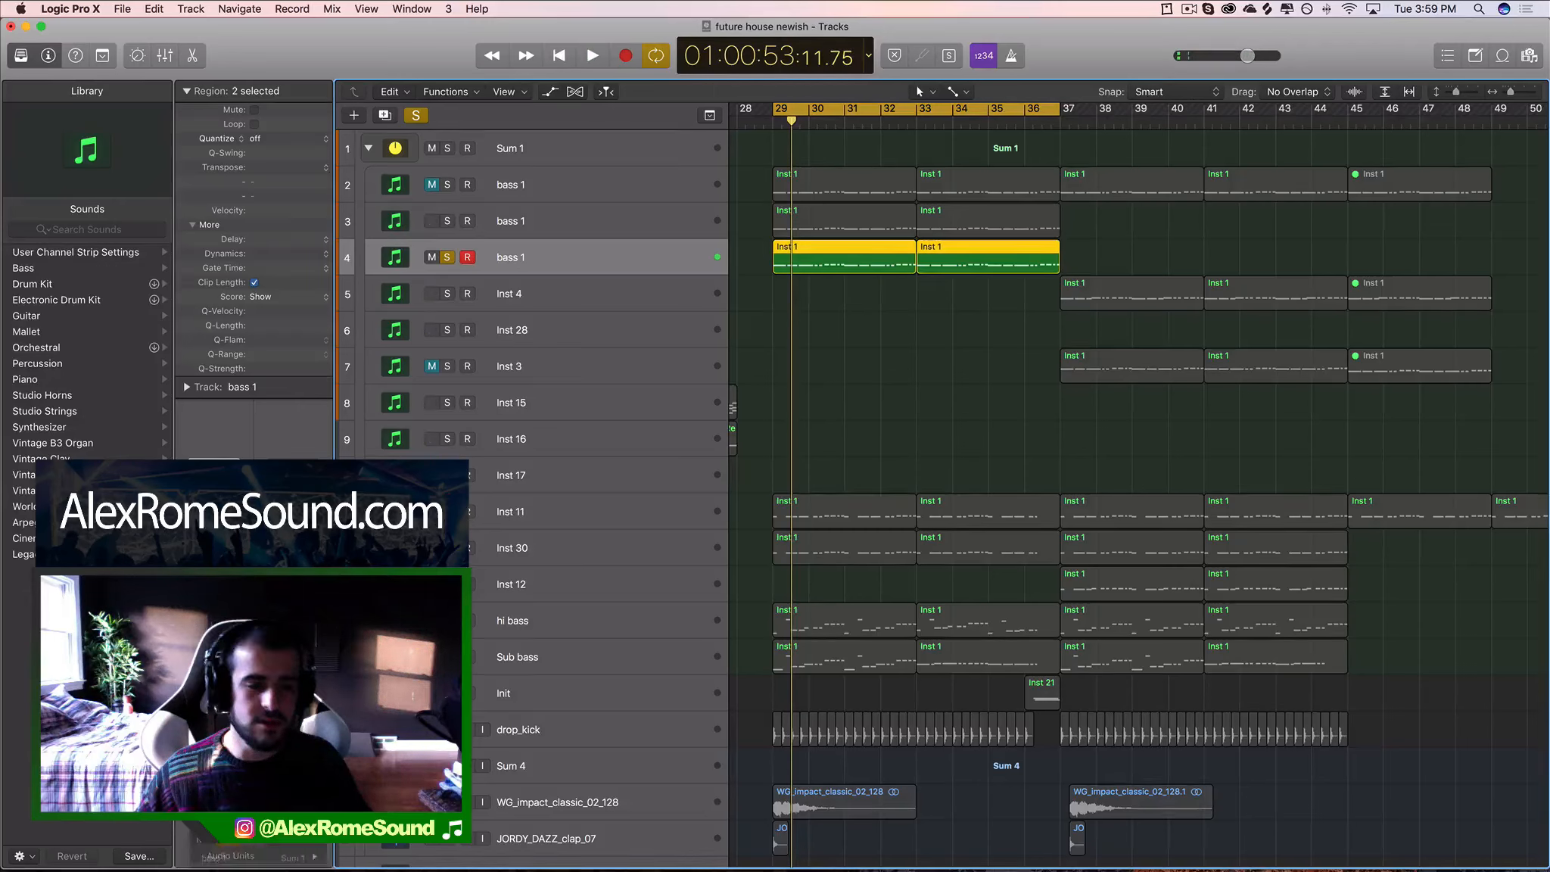
{"action": "left_click_drag", "start_coordinate": [833, 306], "coordinate": [966, 265]}
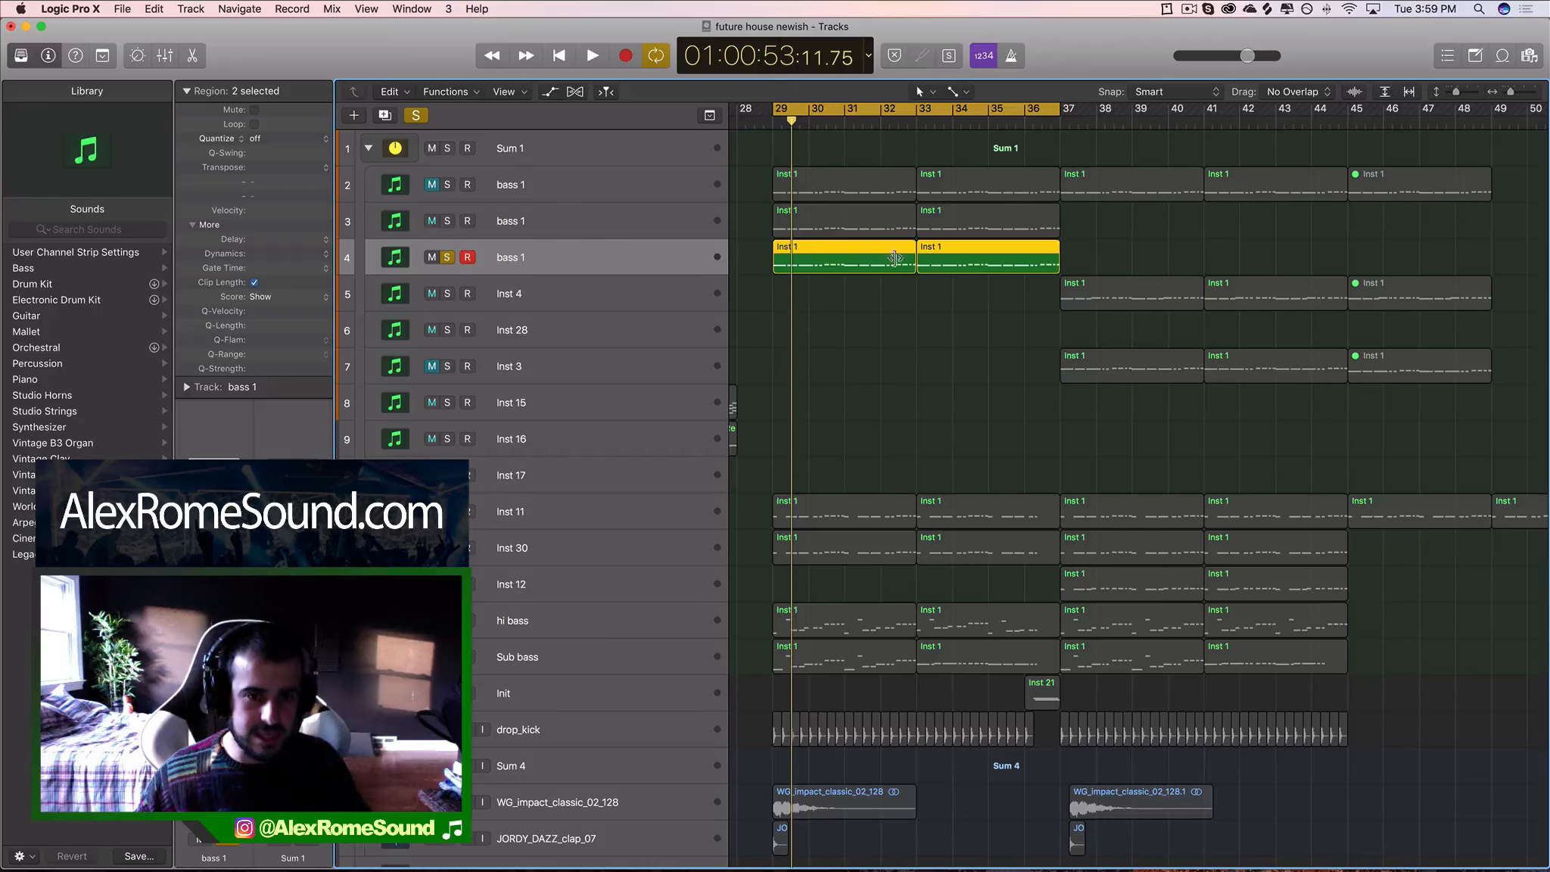
Rename the duplicated bass 1 track as Sub bass layer.
{"action": "double_click", "coordinate": [614, 255]}
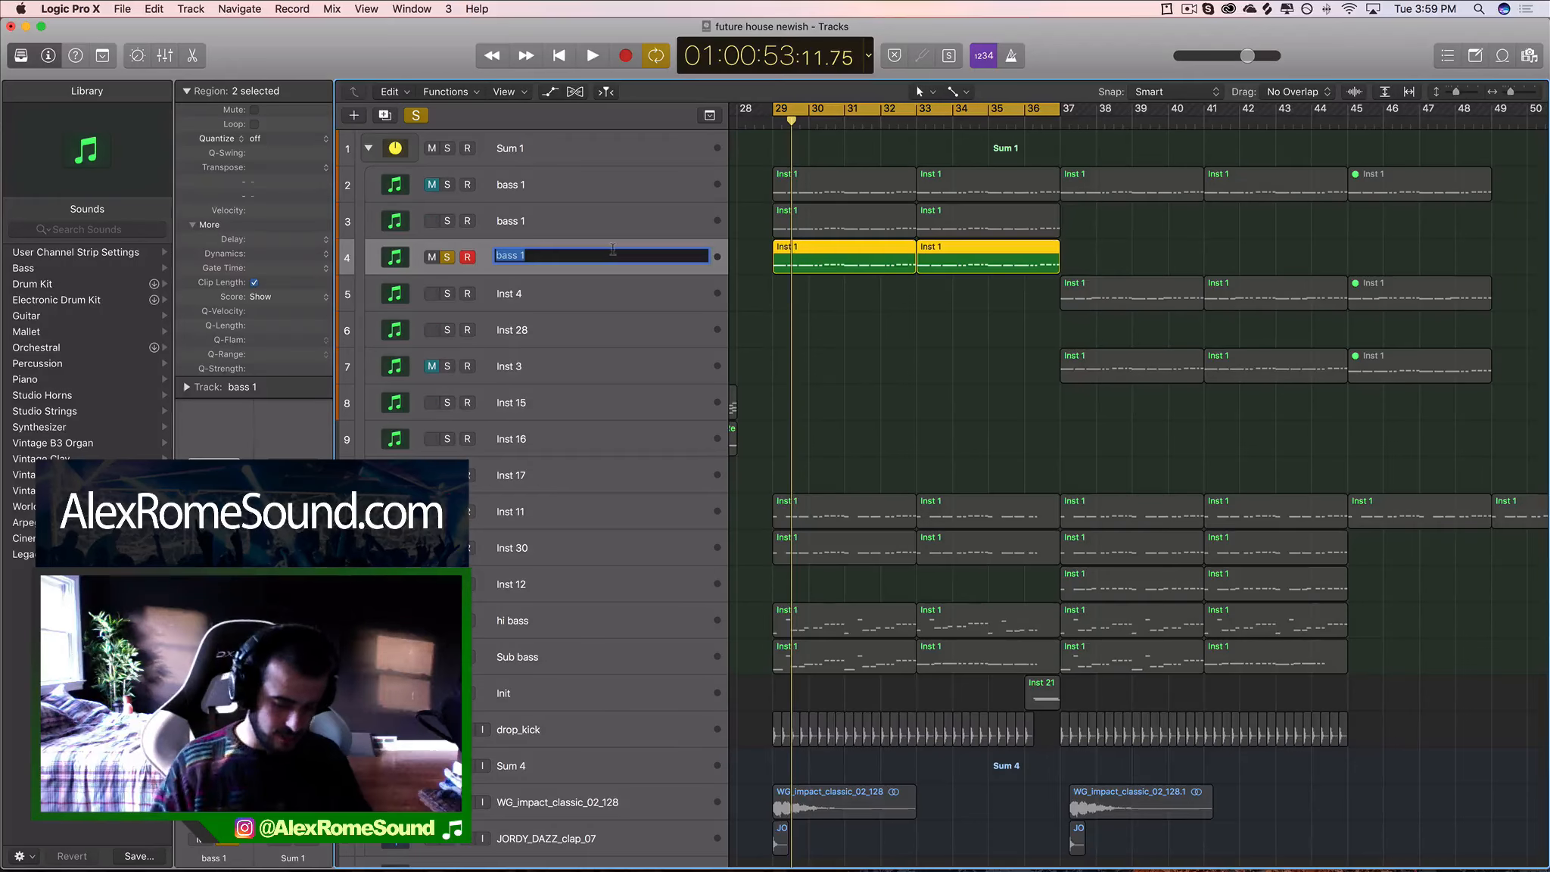
{"action": "type", "text": "Sub bass"}
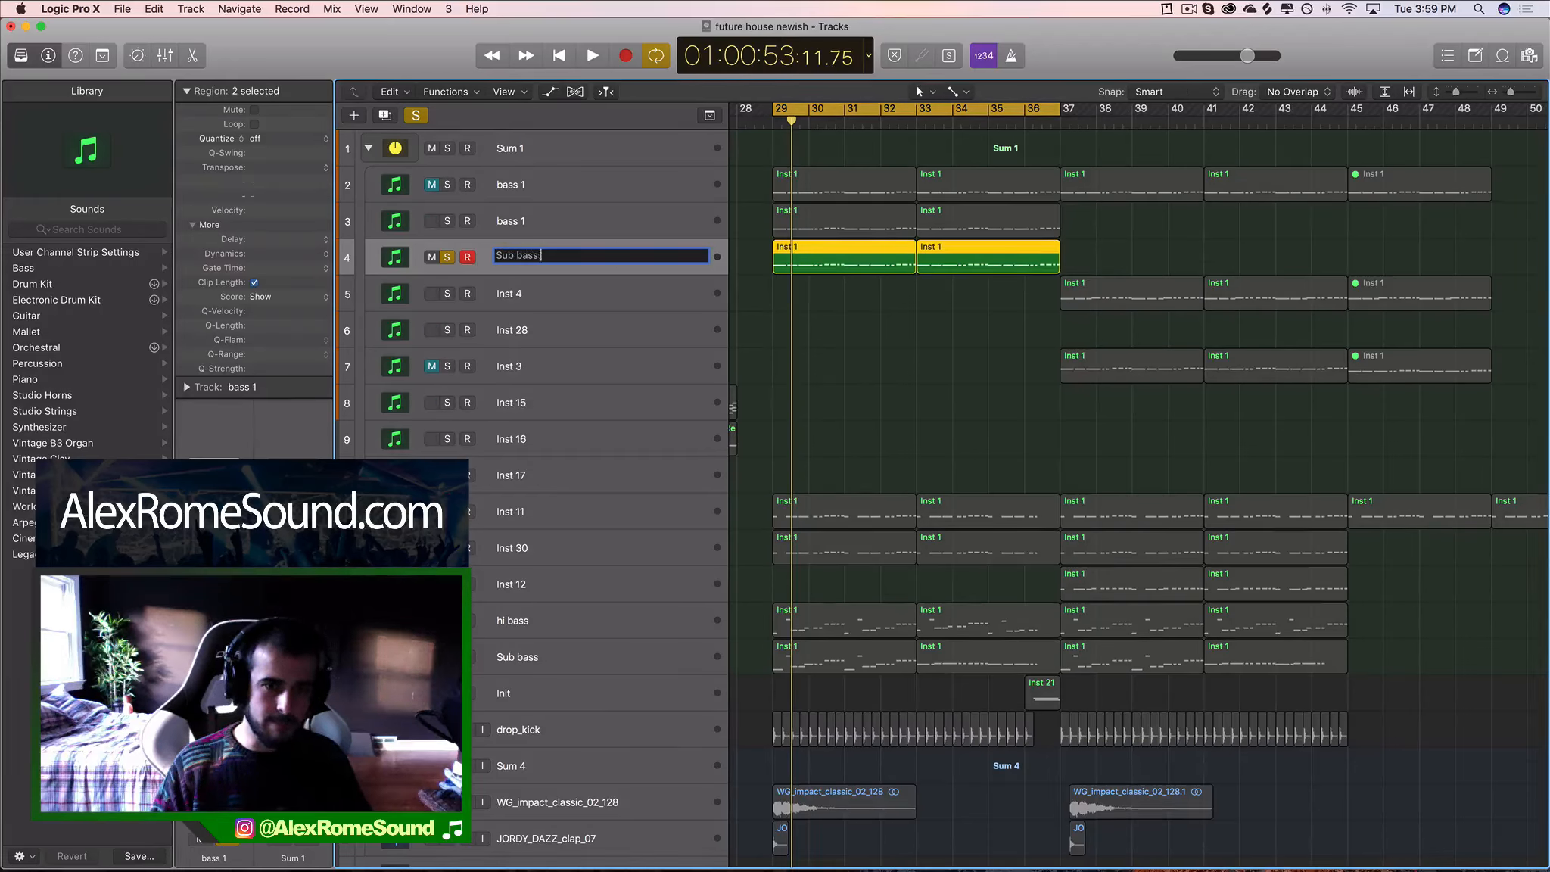
{"action": "type", "text": " layer"}
{"action": "key", "text": "Return"}
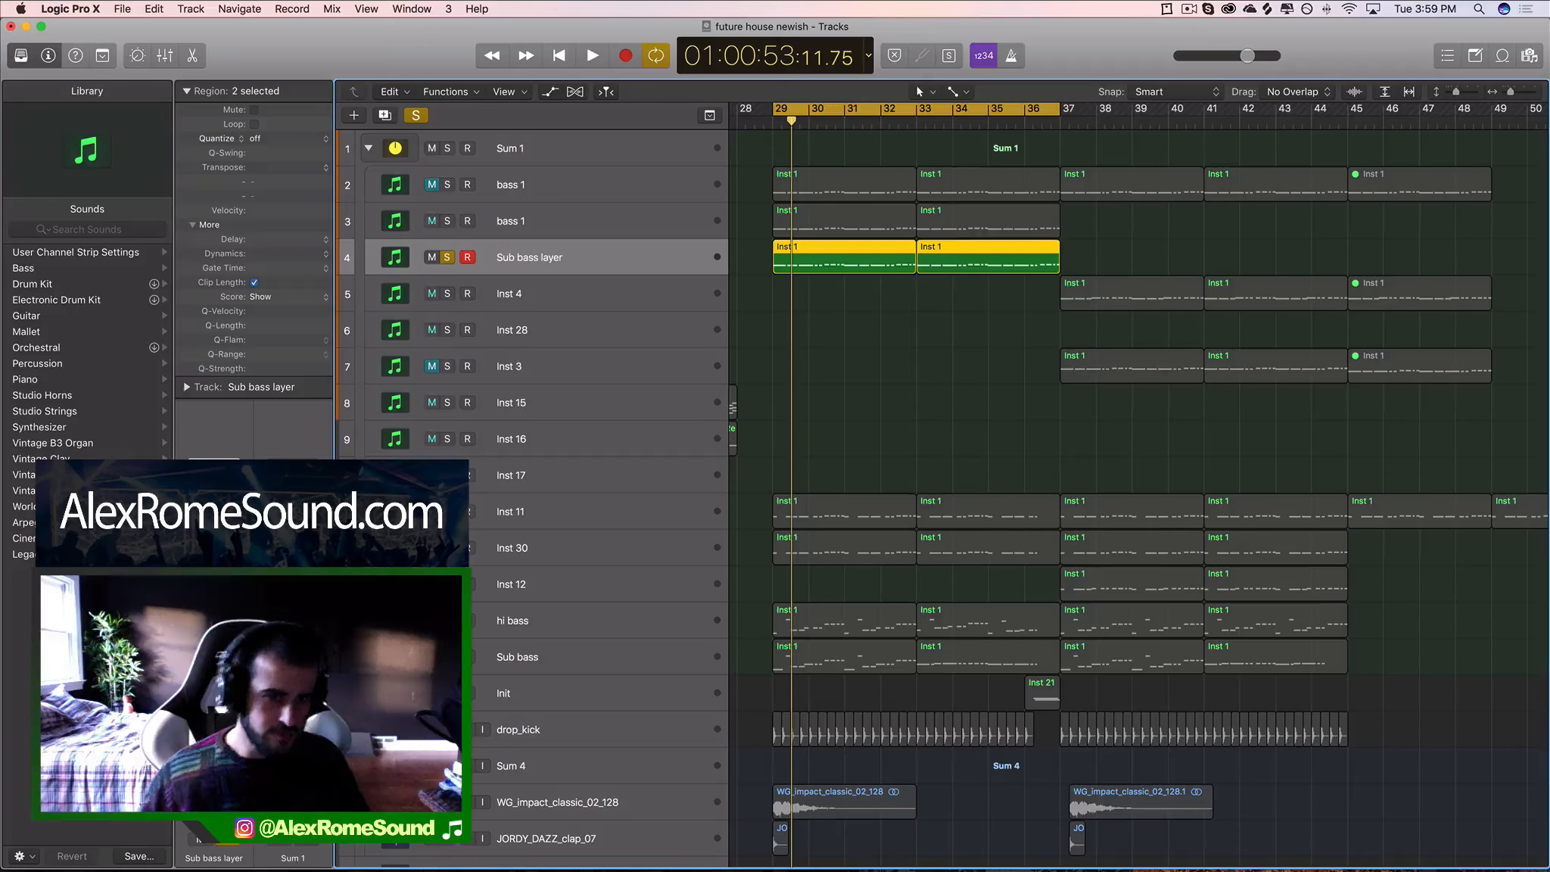
Replace the Sub bass layer track's Nexus 2 instrument with Xfer Records Serum in stereo.
{"action": "left_click", "coordinate": [232, 531]}
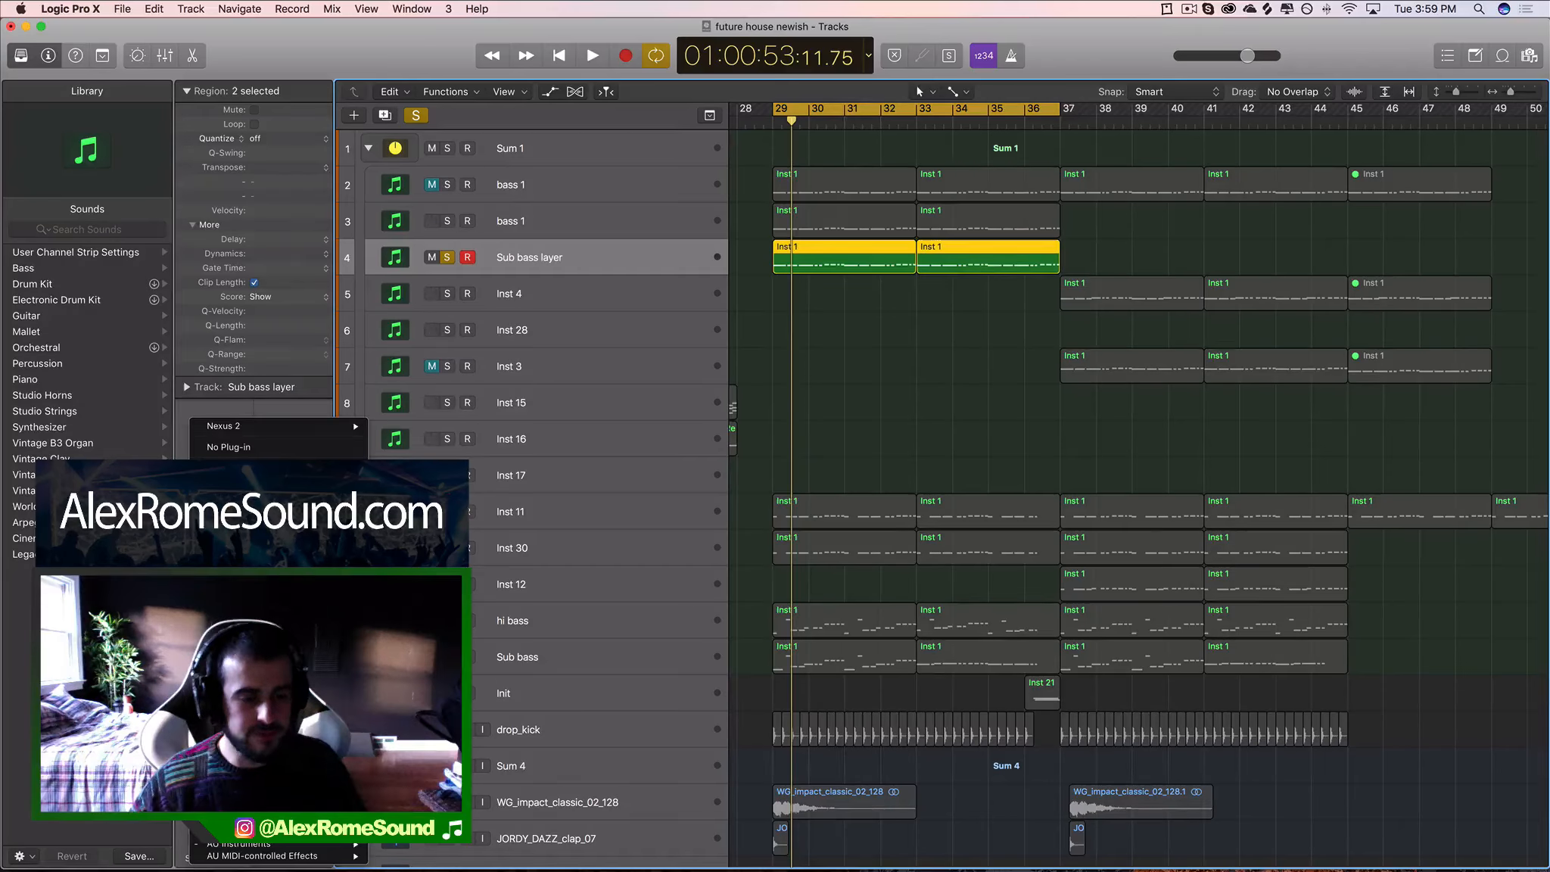
{"action": "key", "text": "Escape"}
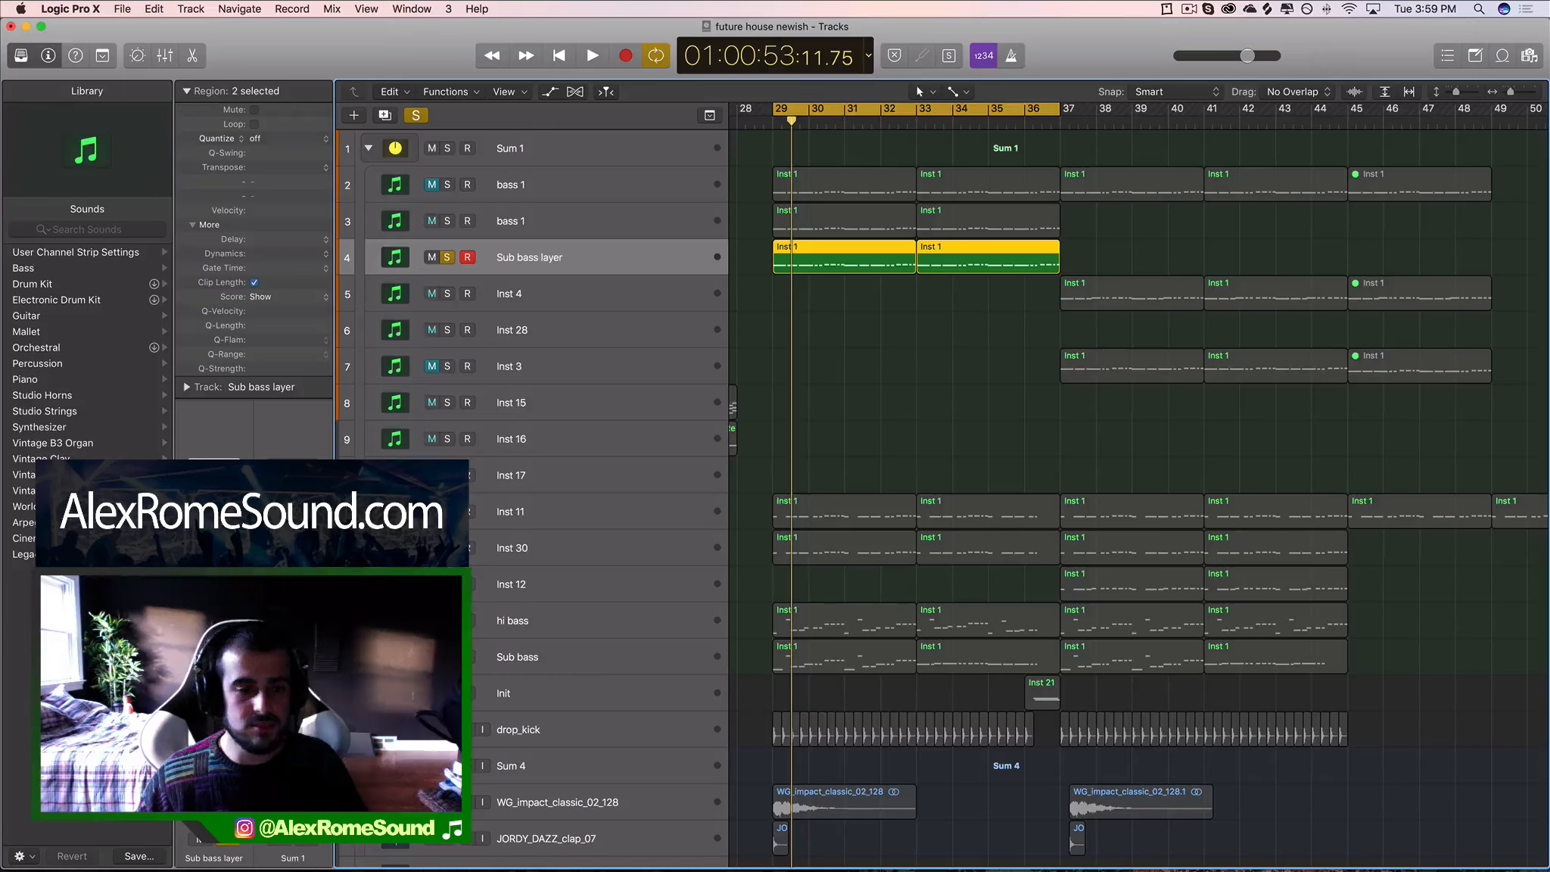
{"action": "left_click", "coordinate": [233, 524]}
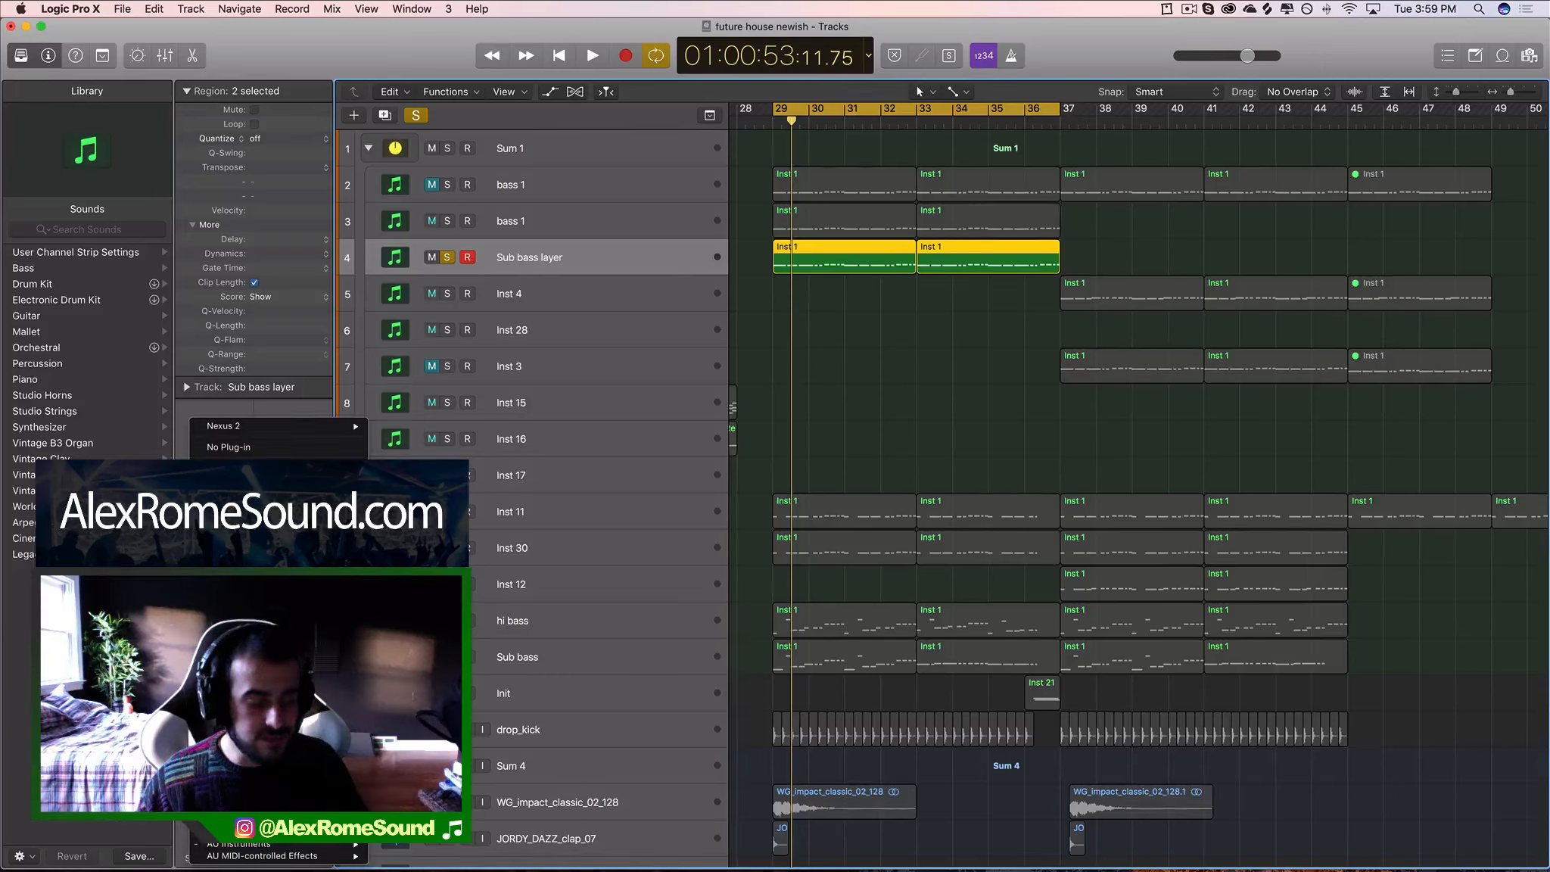
{"action": "mouse_move", "coordinate": [250, 844]}
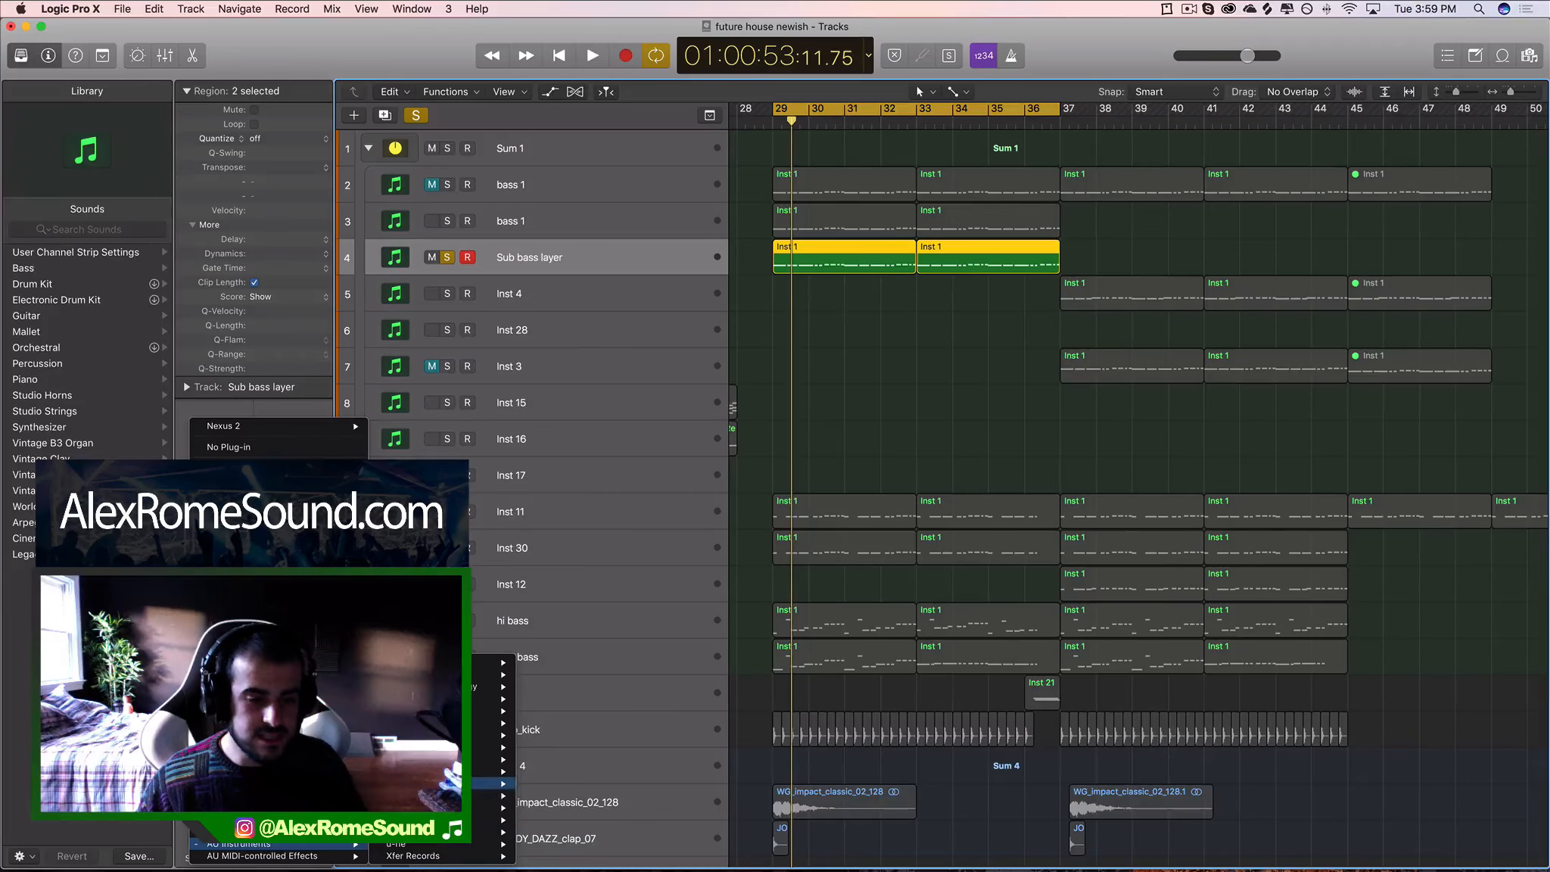
{"action": "mouse_move", "coordinate": [413, 855]}
{"action": "mouse_move", "coordinate": [547, 856]}
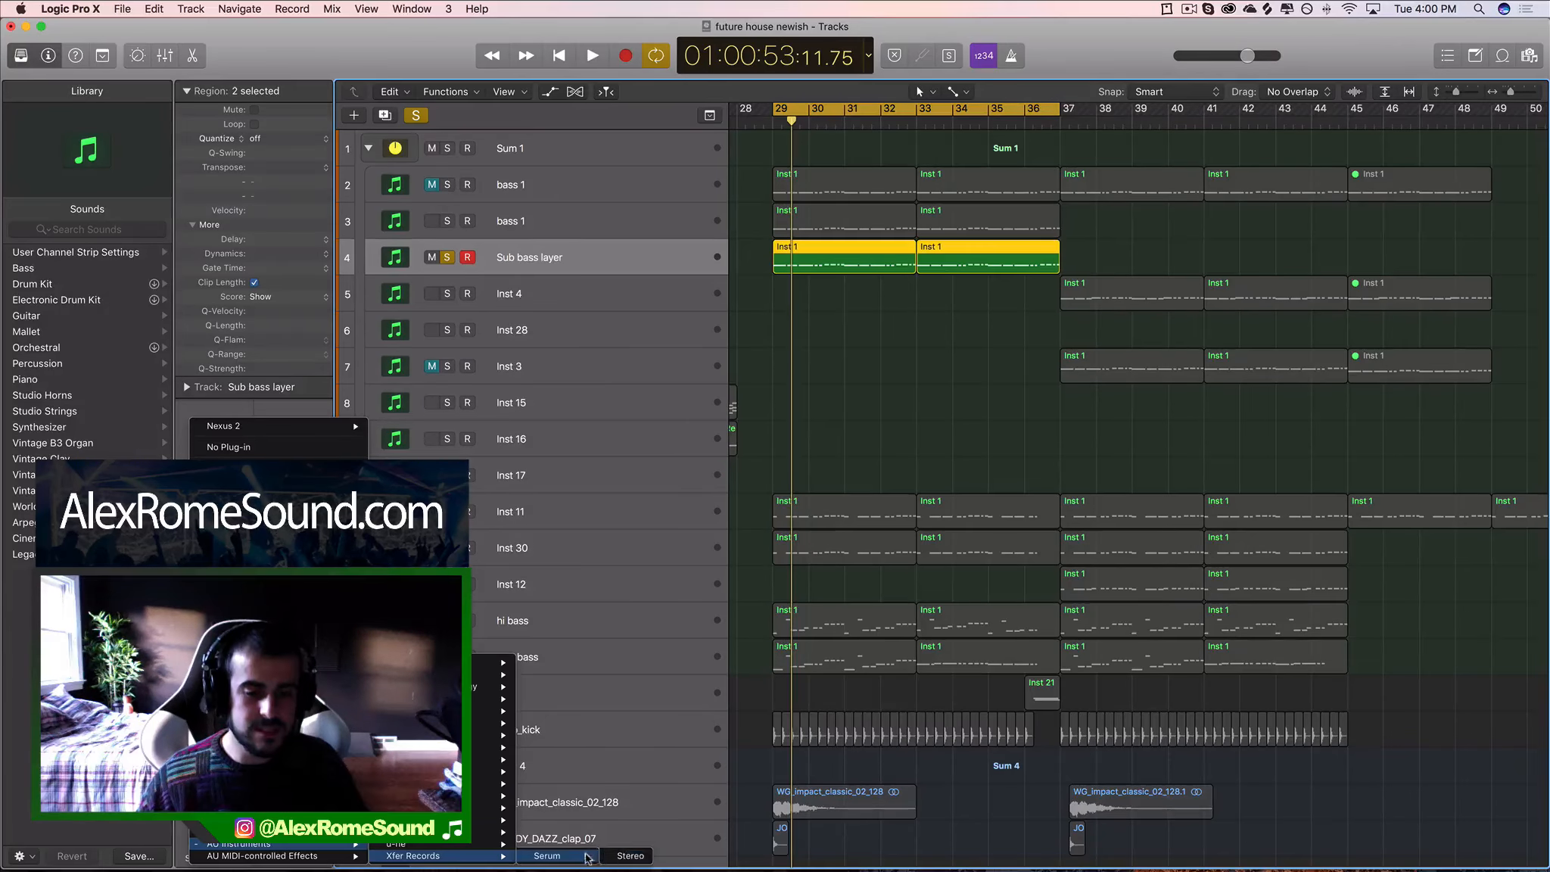
{"action": "left_click", "coordinate": [620, 856]}
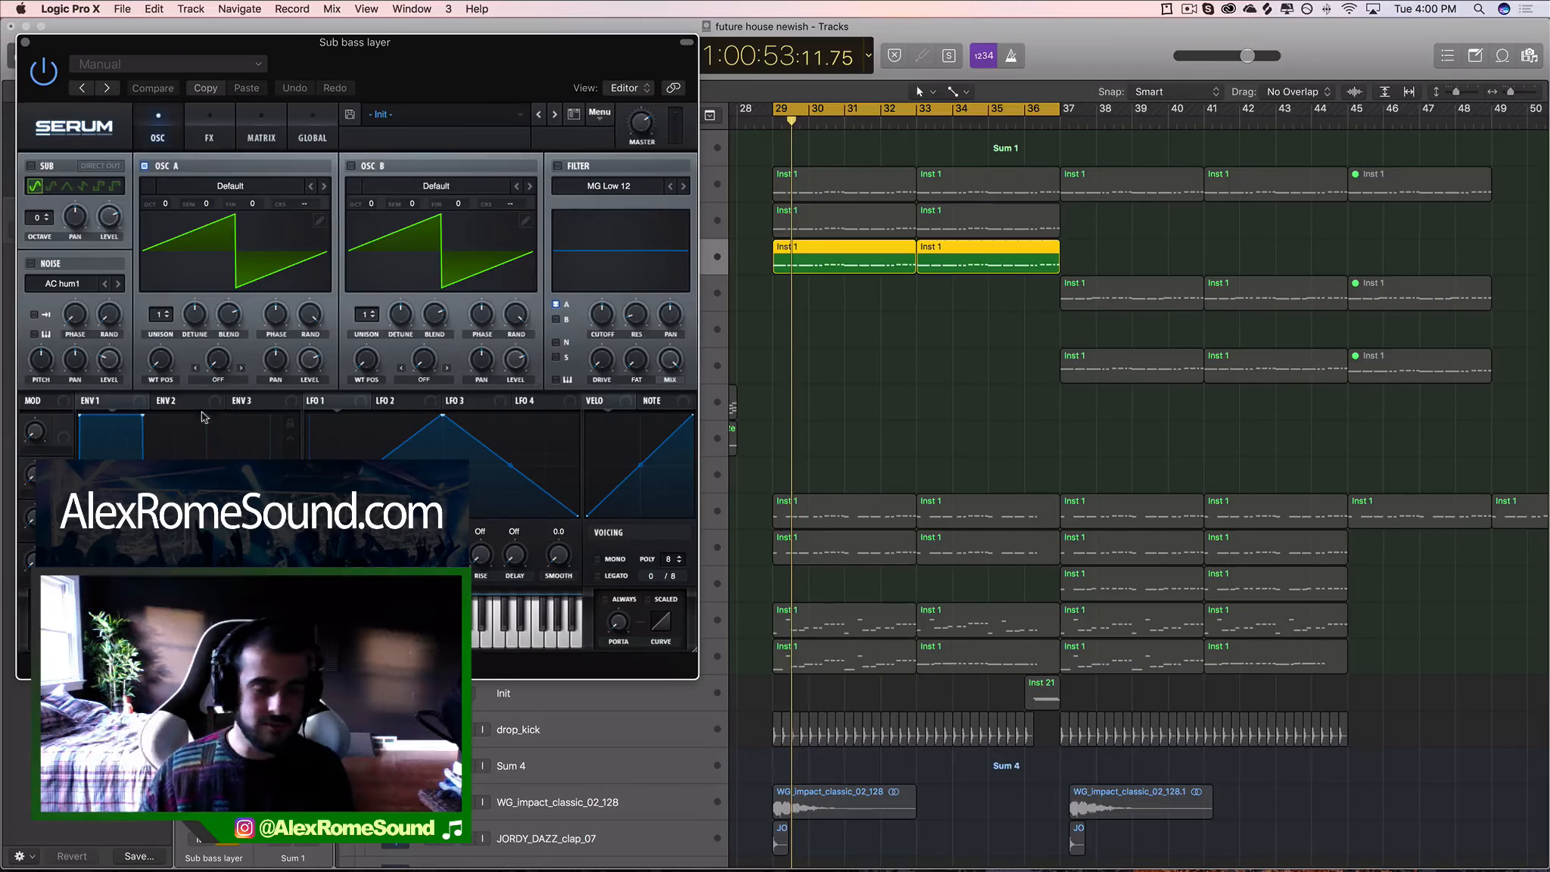
Turn off Serum's oscillator A and enable the sub oscillator, keeping the plug-in clear of the track list.
{"action": "left_click_drag", "start_coordinate": [451, 76], "coordinate": [745, 132]}
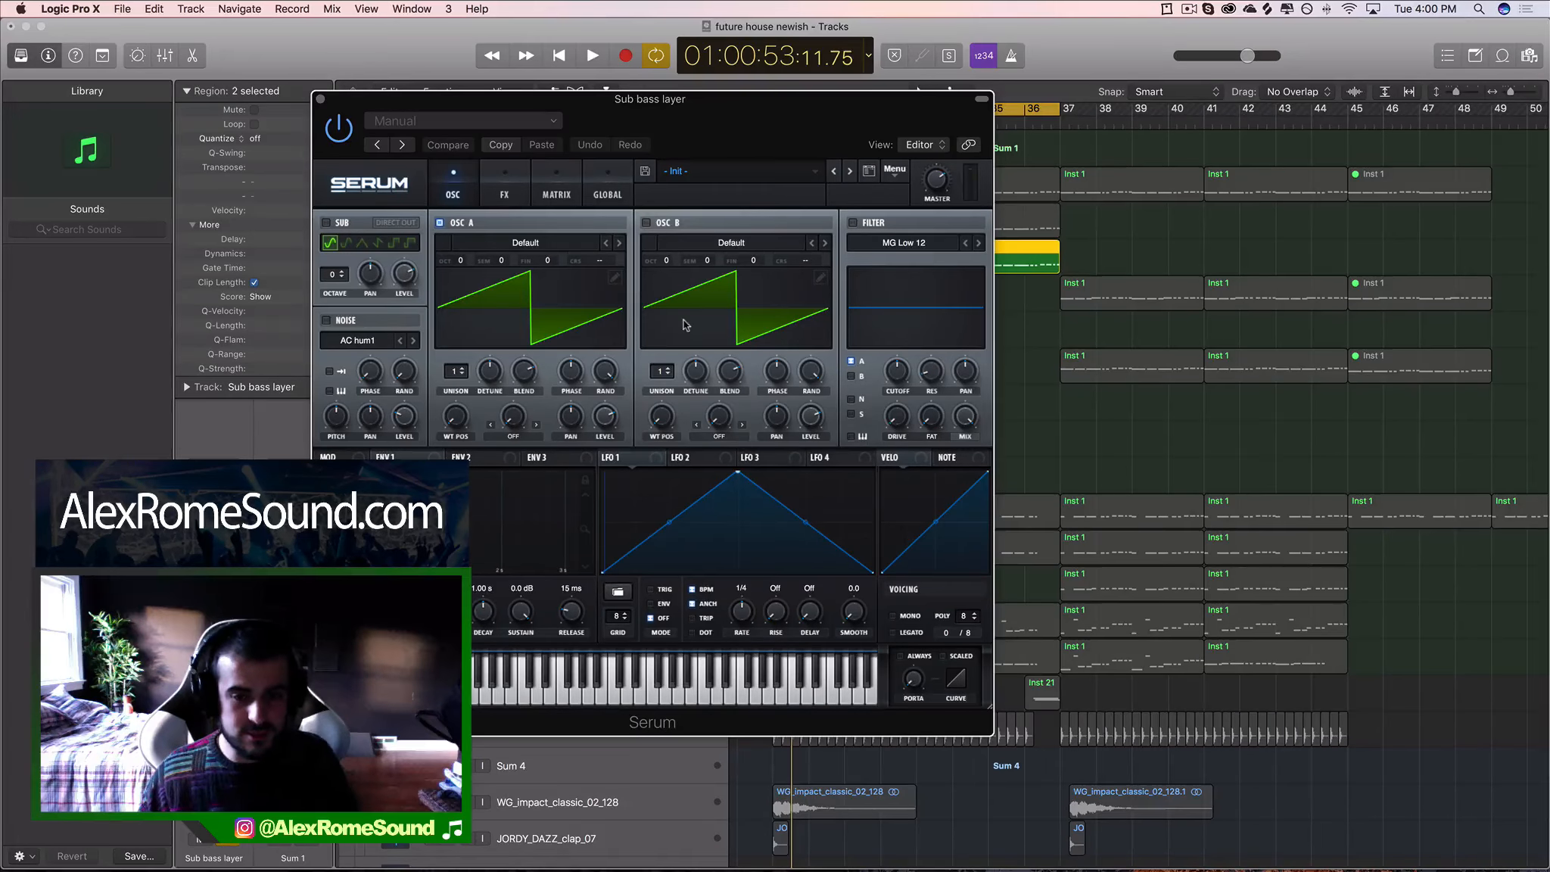
{"action": "left_click_drag", "start_coordinate": [739, 119], "coordinate": [859, 178]}
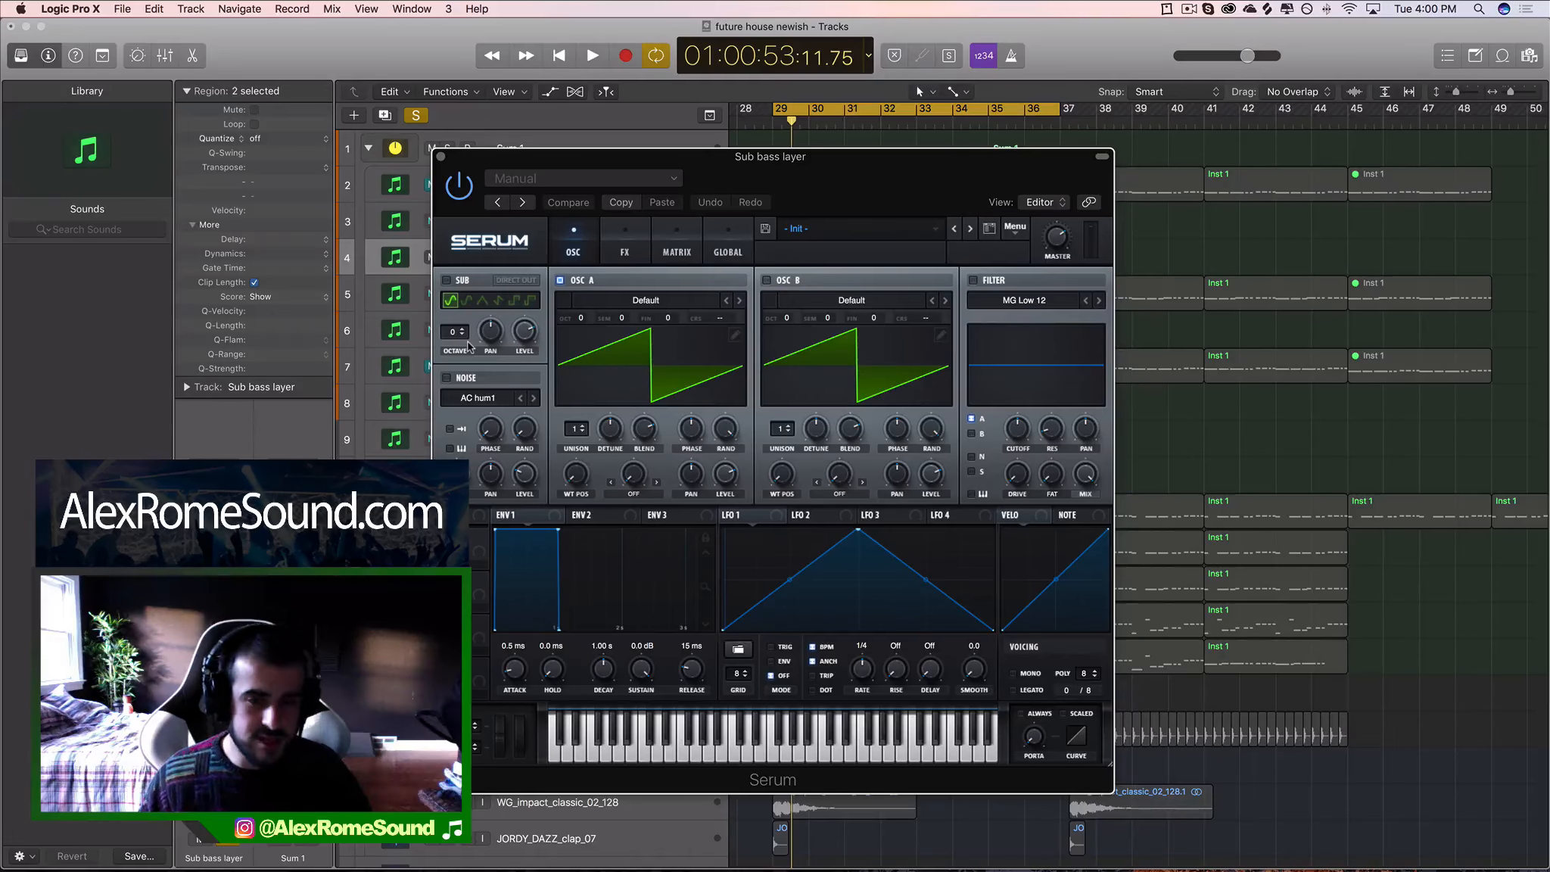
{"action": "left_click", "coordinate": [561, 281]}
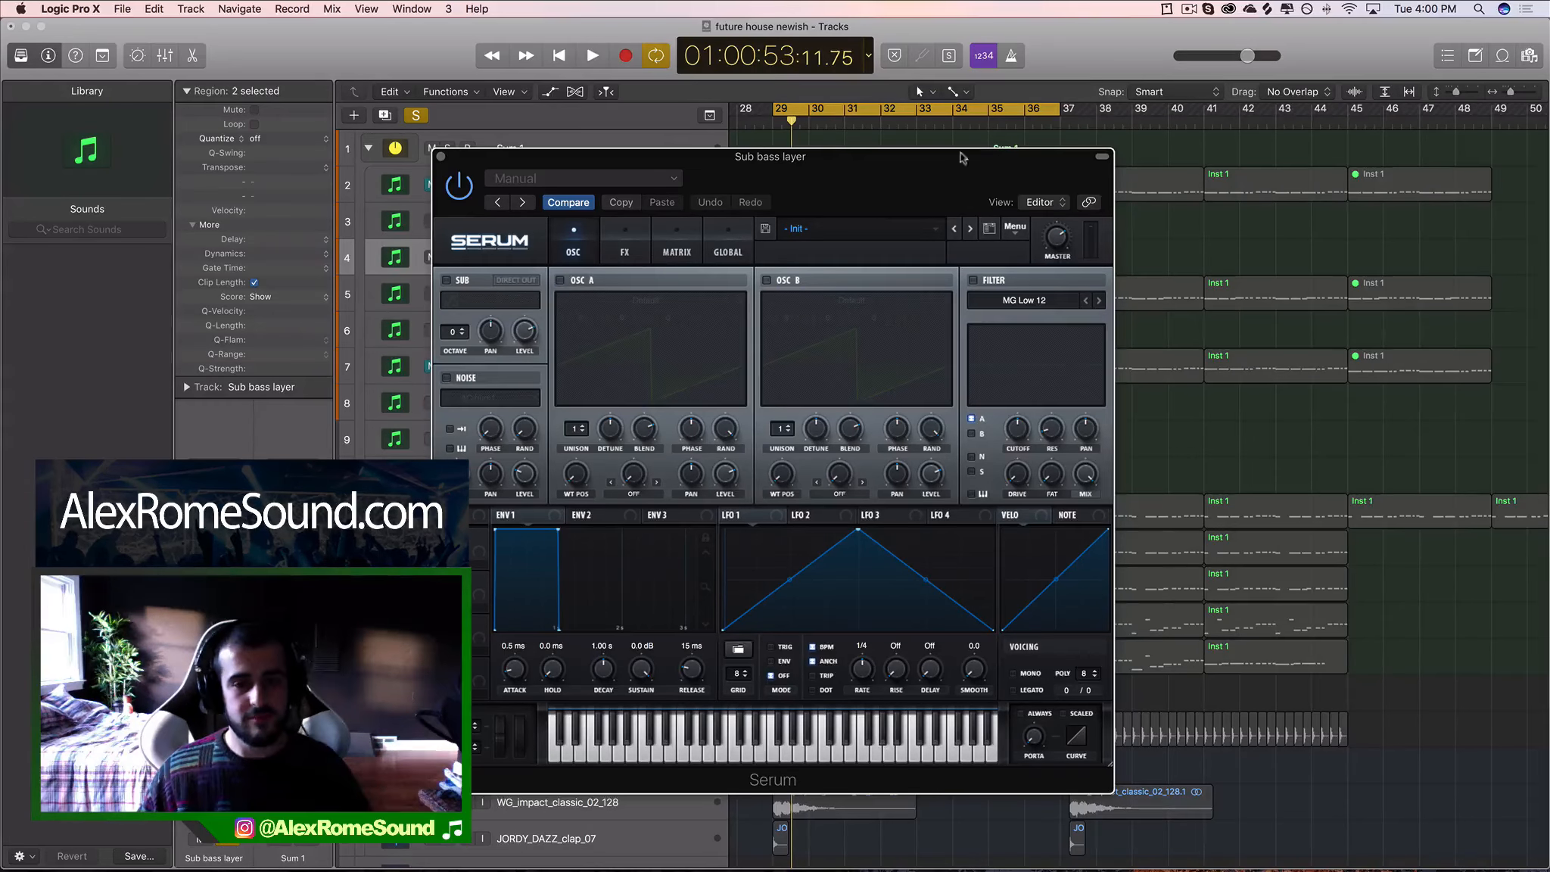
{"action": "left_click_drag", "start_coordinate": [1026, 161], "coordinate": [1515, 76]}
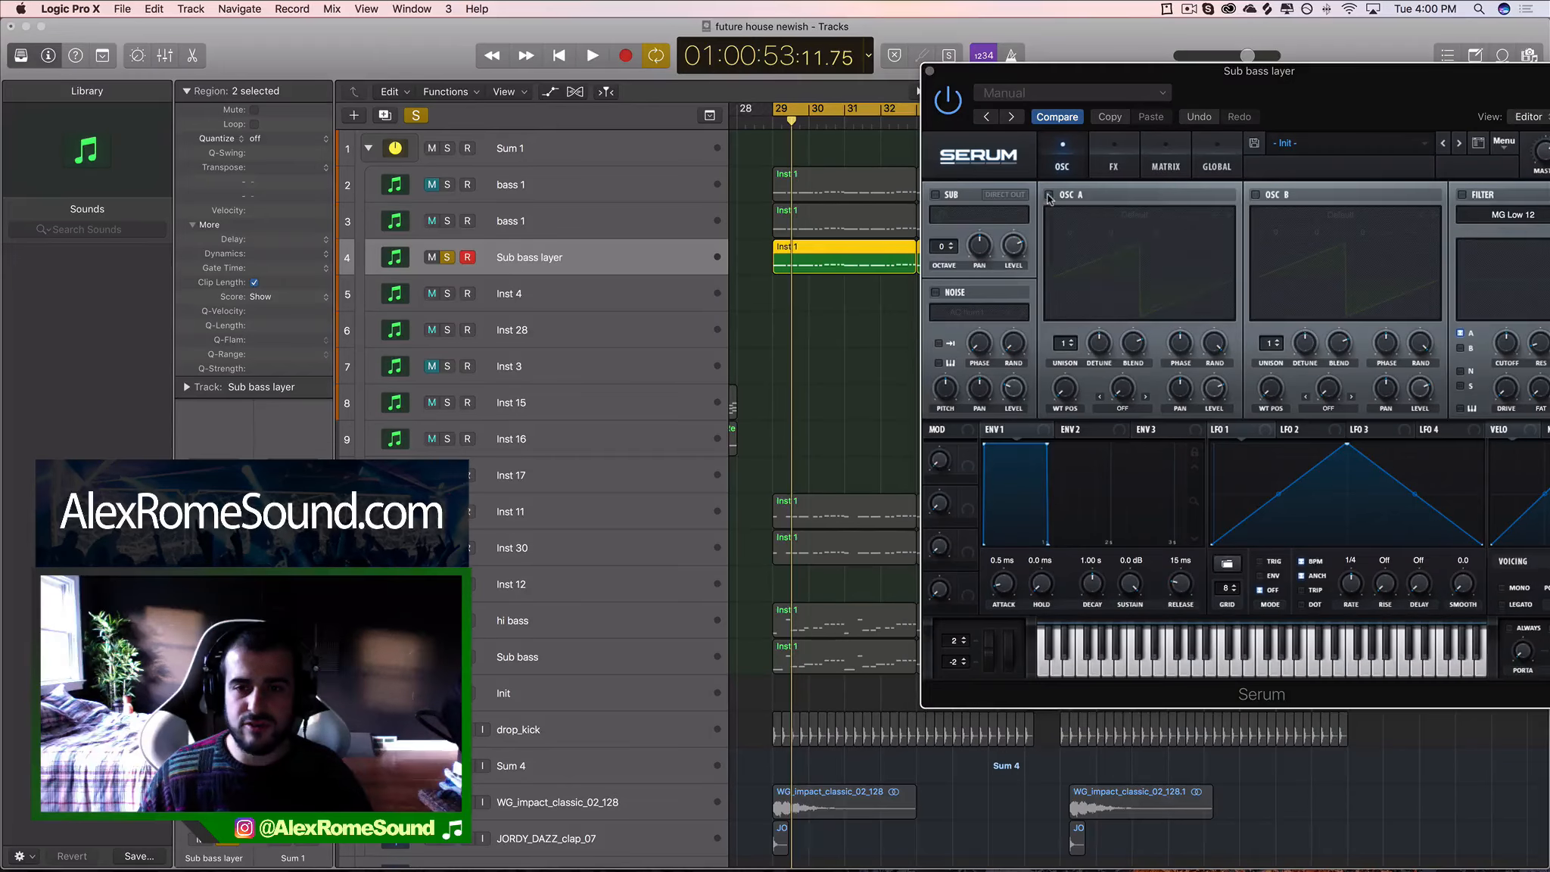
{"action": "left_click", "coordinate": [1049, 195]}
{"action": "left_click", "coordinate": [1049, 195]}
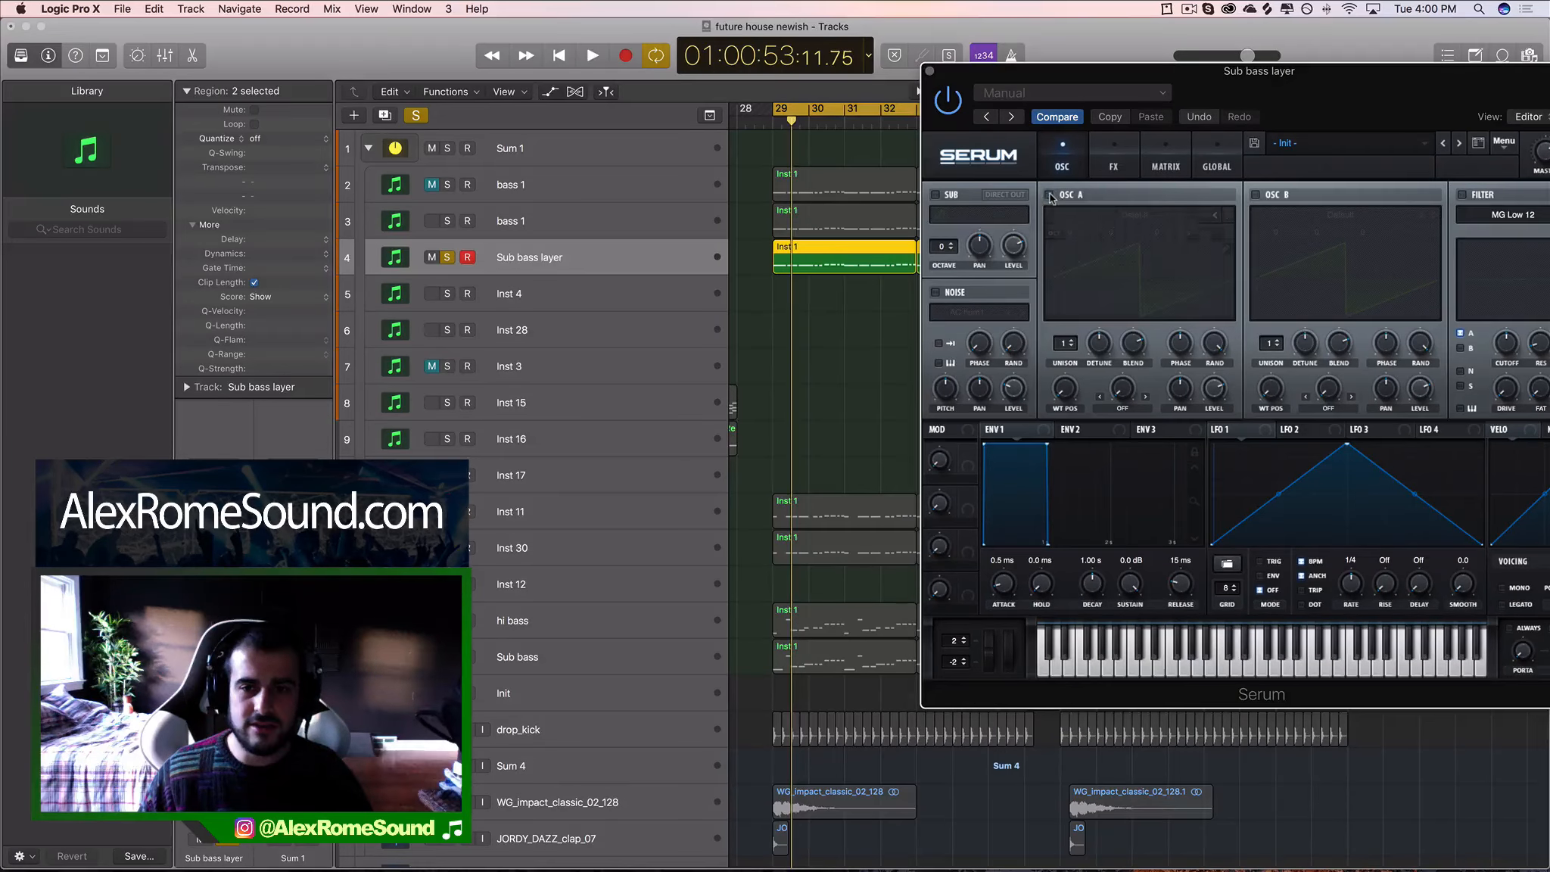
{"action": "left_click", "coordinate": [935, 196]}
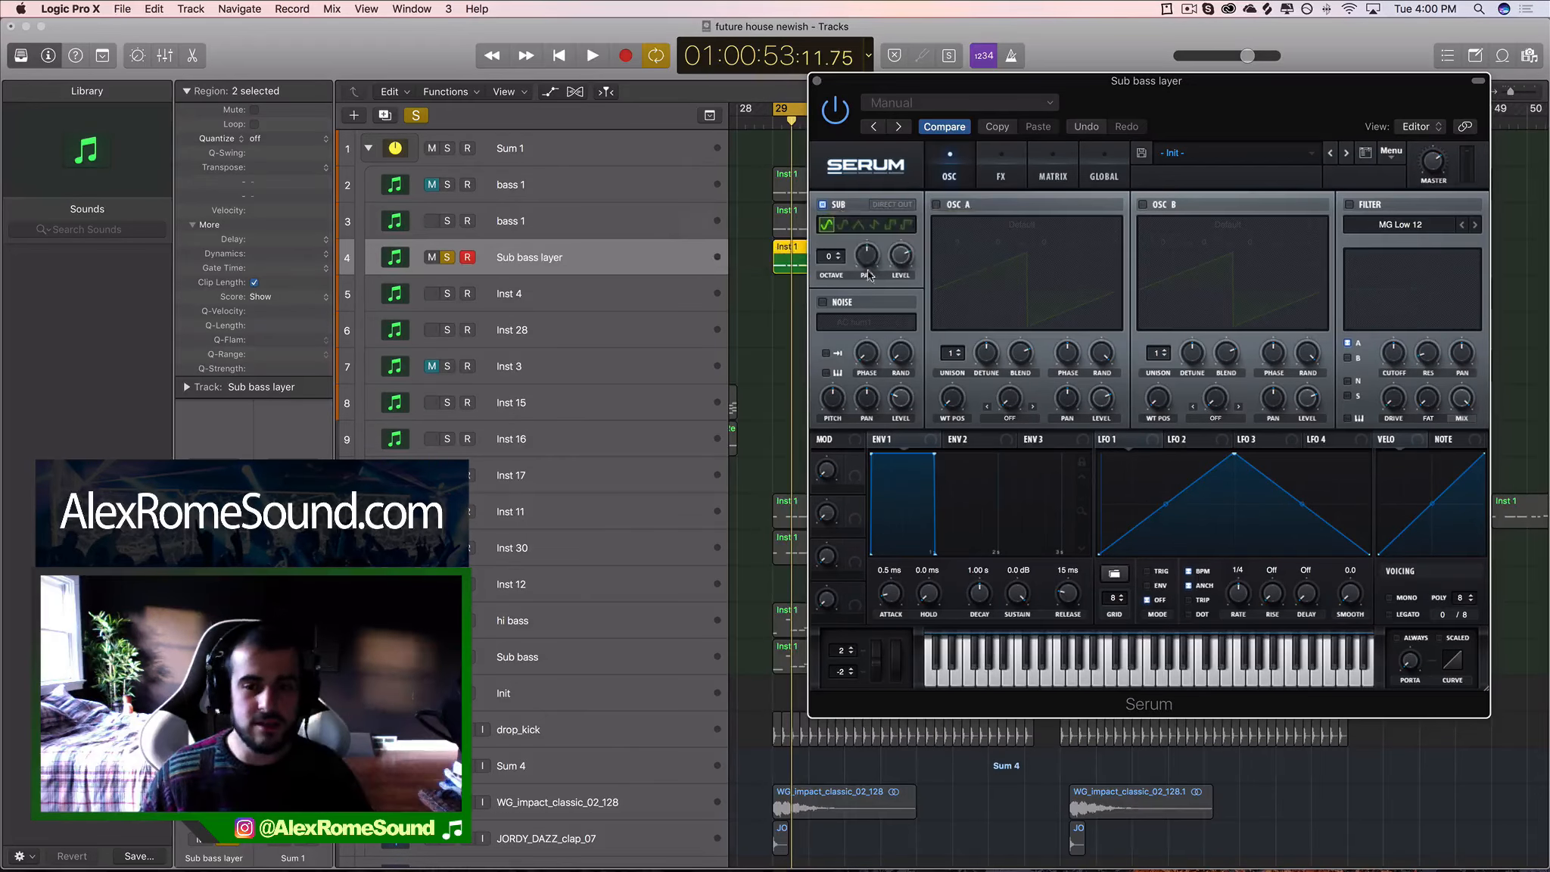
Cycle the sub oscillator through its available waveform shapes and return it to the sine wave.
{"action": "left_click", "coordinate": [857, 228]}
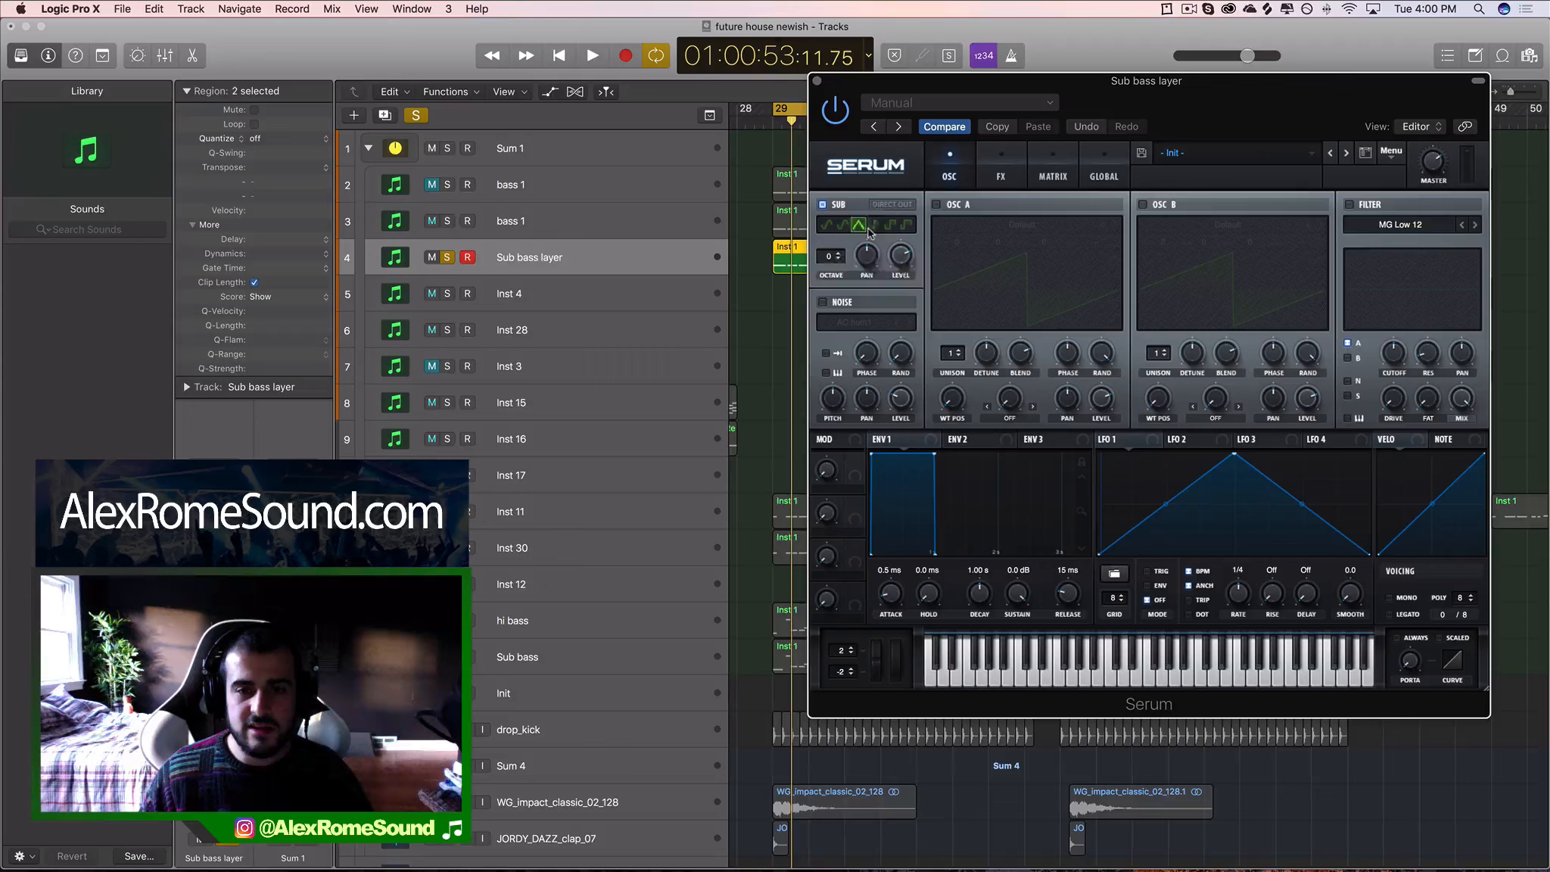
{"action": "left_click", "coordinate": [873, 227]}
{"action": "left_click", "coordinate": [890, 227]}
{"action": "left_click", "coordinate": [905, 227]}
{"action": "left_click", "coordinate": [890, 227]}
{"action": "left_click", "coordinate": [873, 227]}
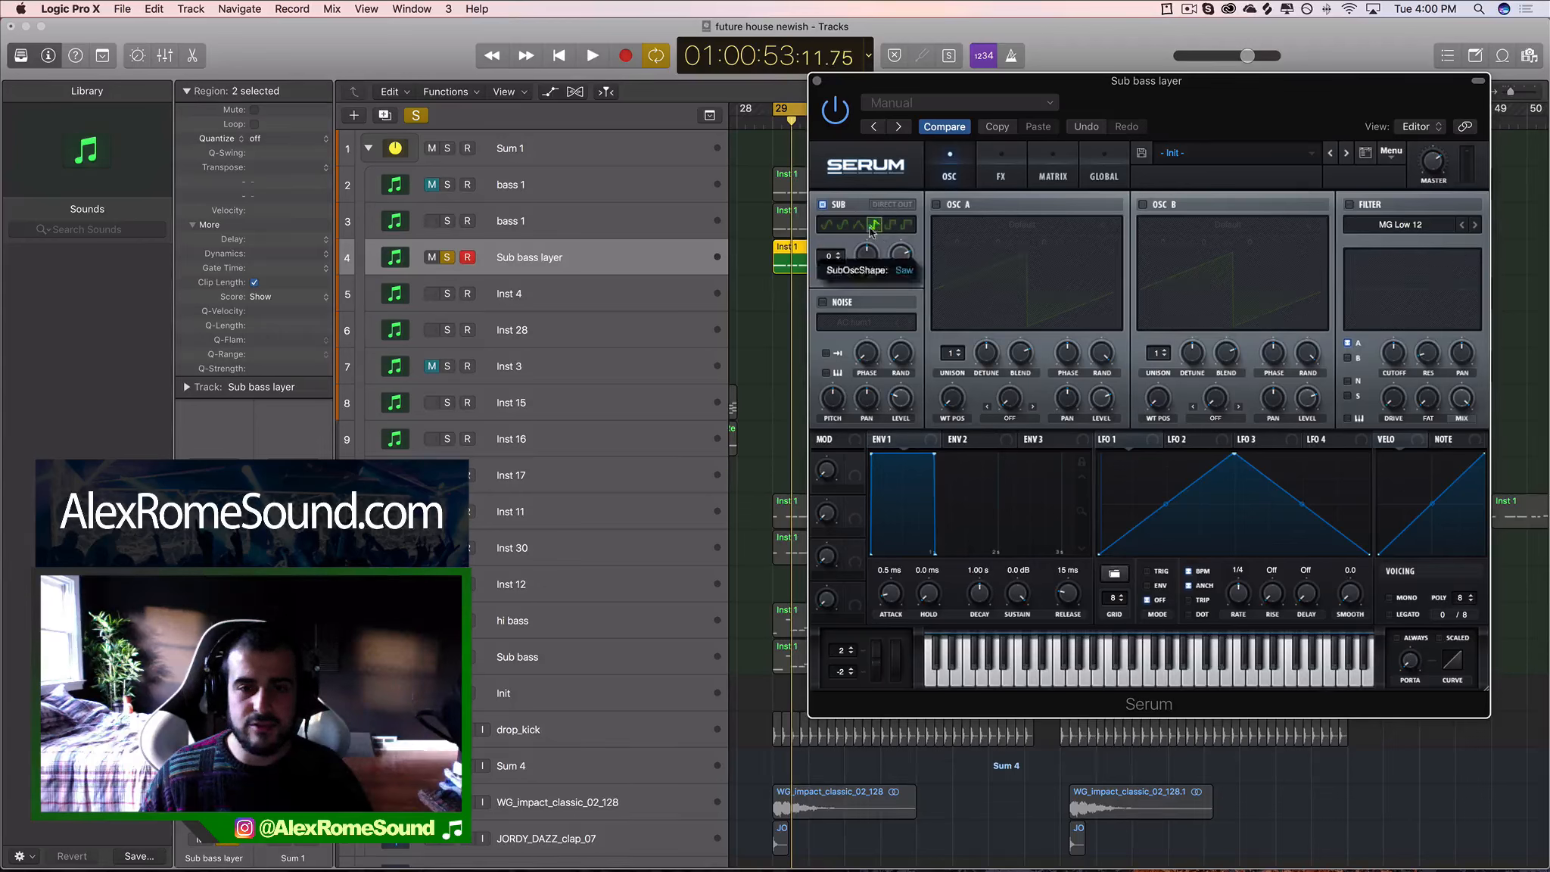
{"action": "left_click", "coordinate": [858, 227]}
{"action": "left_click", "coordinate": [842, 227]}
{"action": "left_click", "coordinate": [828, 228]}
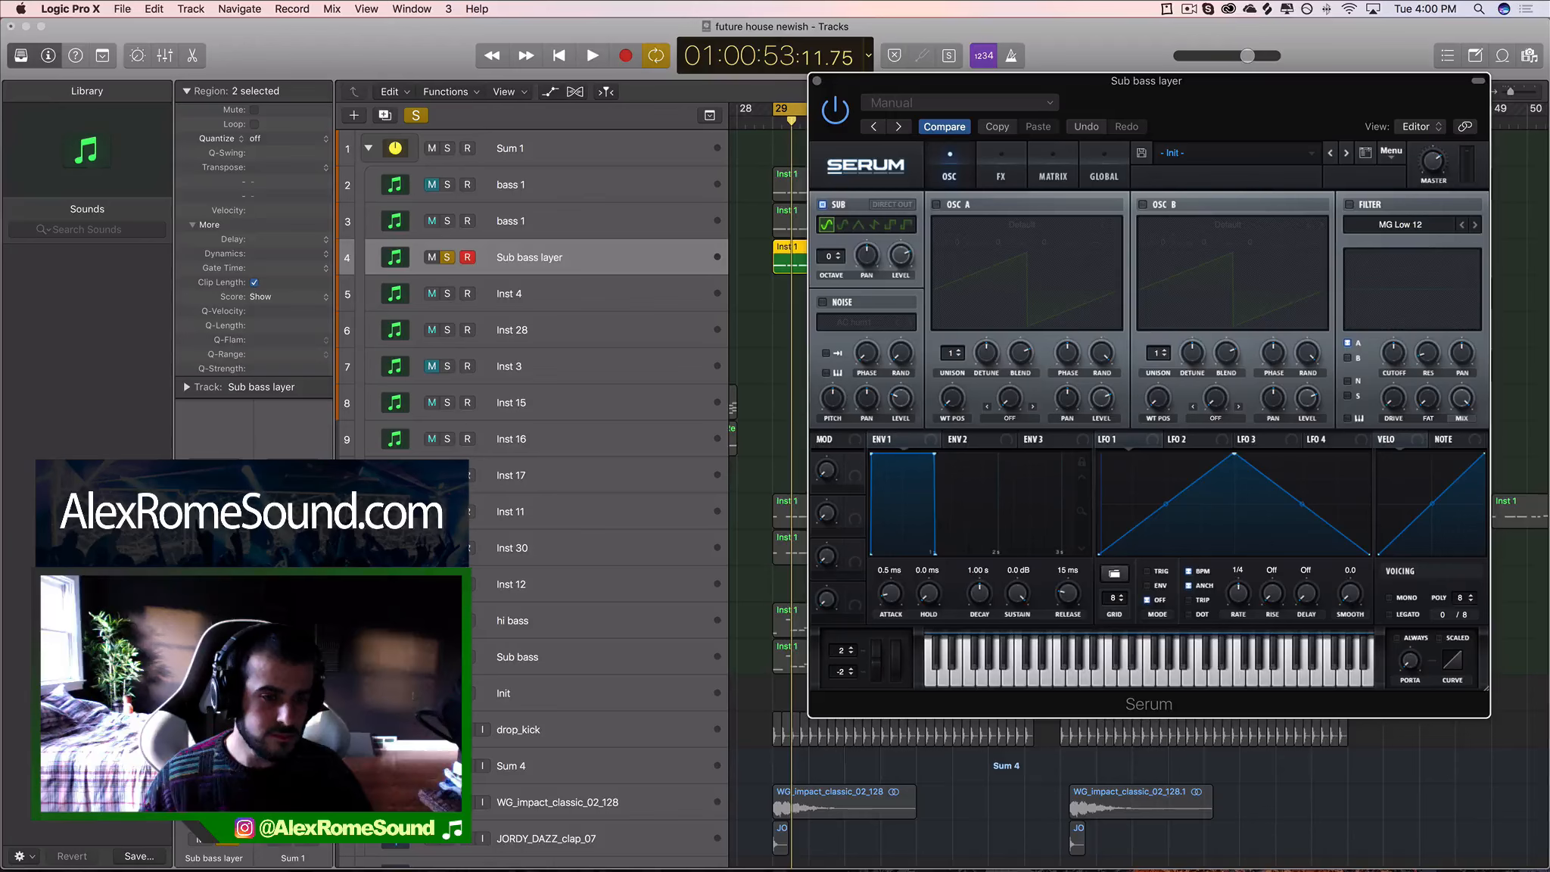
Look at the Sub bass layer's Channel EQ, and compare the sub oscillator's square shape with sine, ending on sine.
{"action": "left_click", "coordinate": [214, 492]}
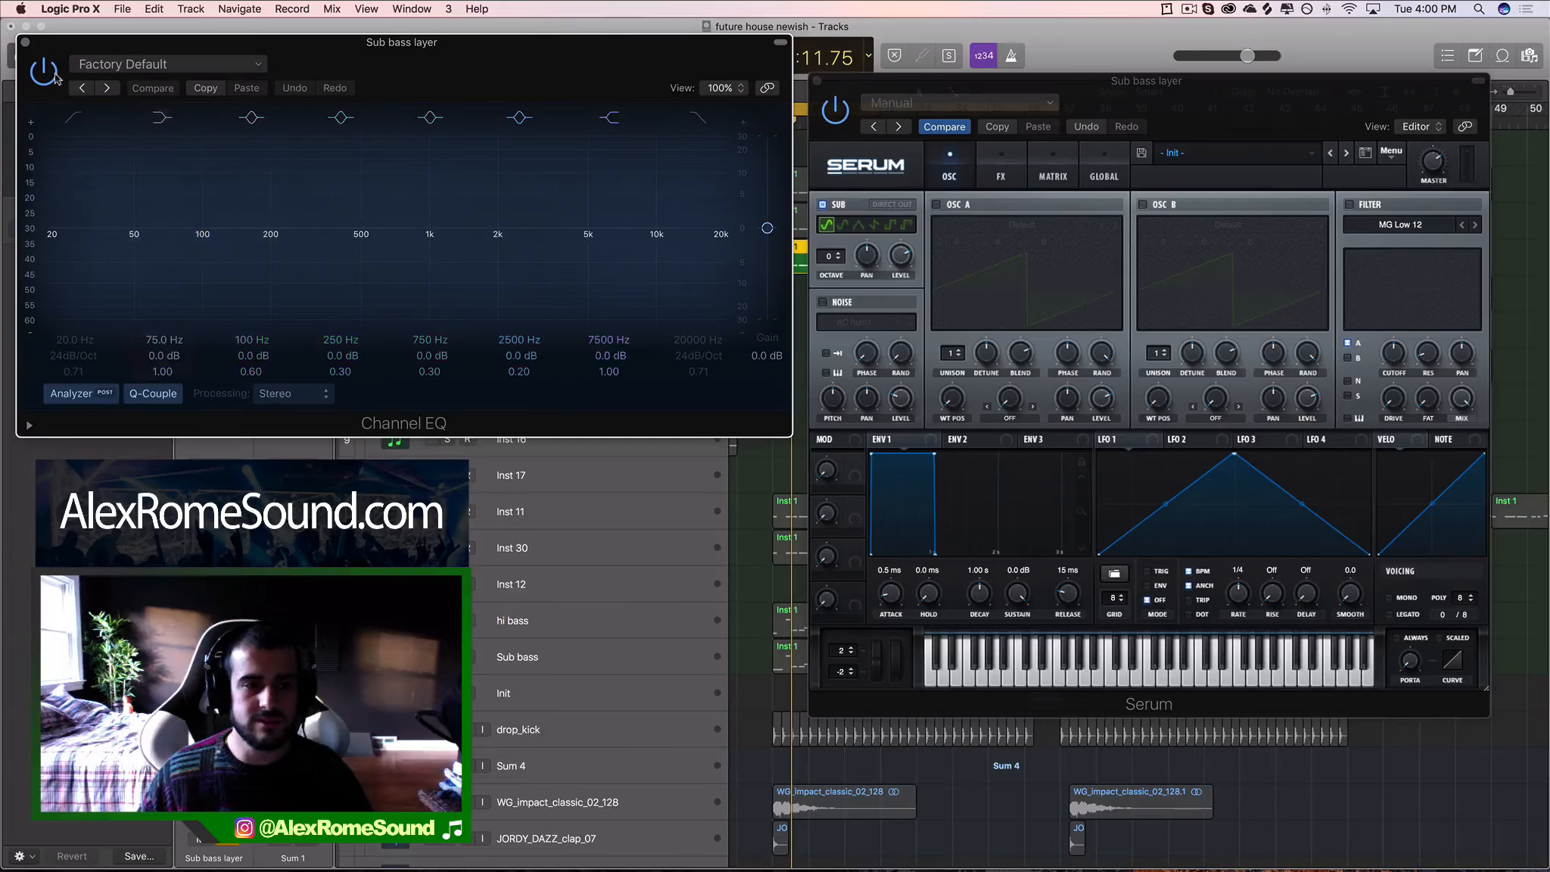
{"action": "left_click", "coordinate": [25, 44]}
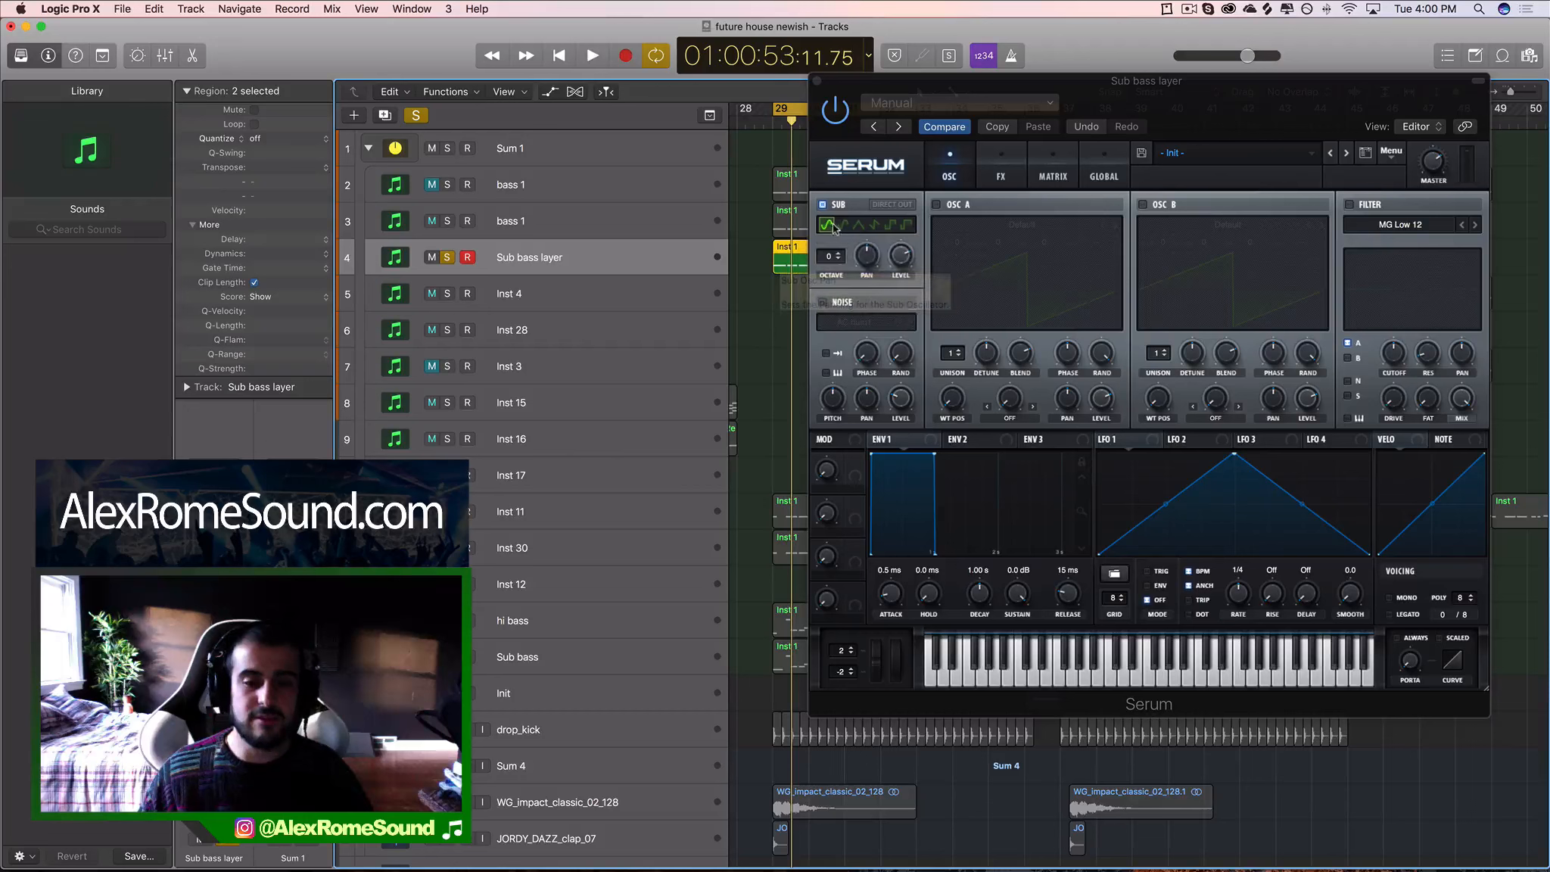
{"action": "left_click", "coordinate": [896, 225]}
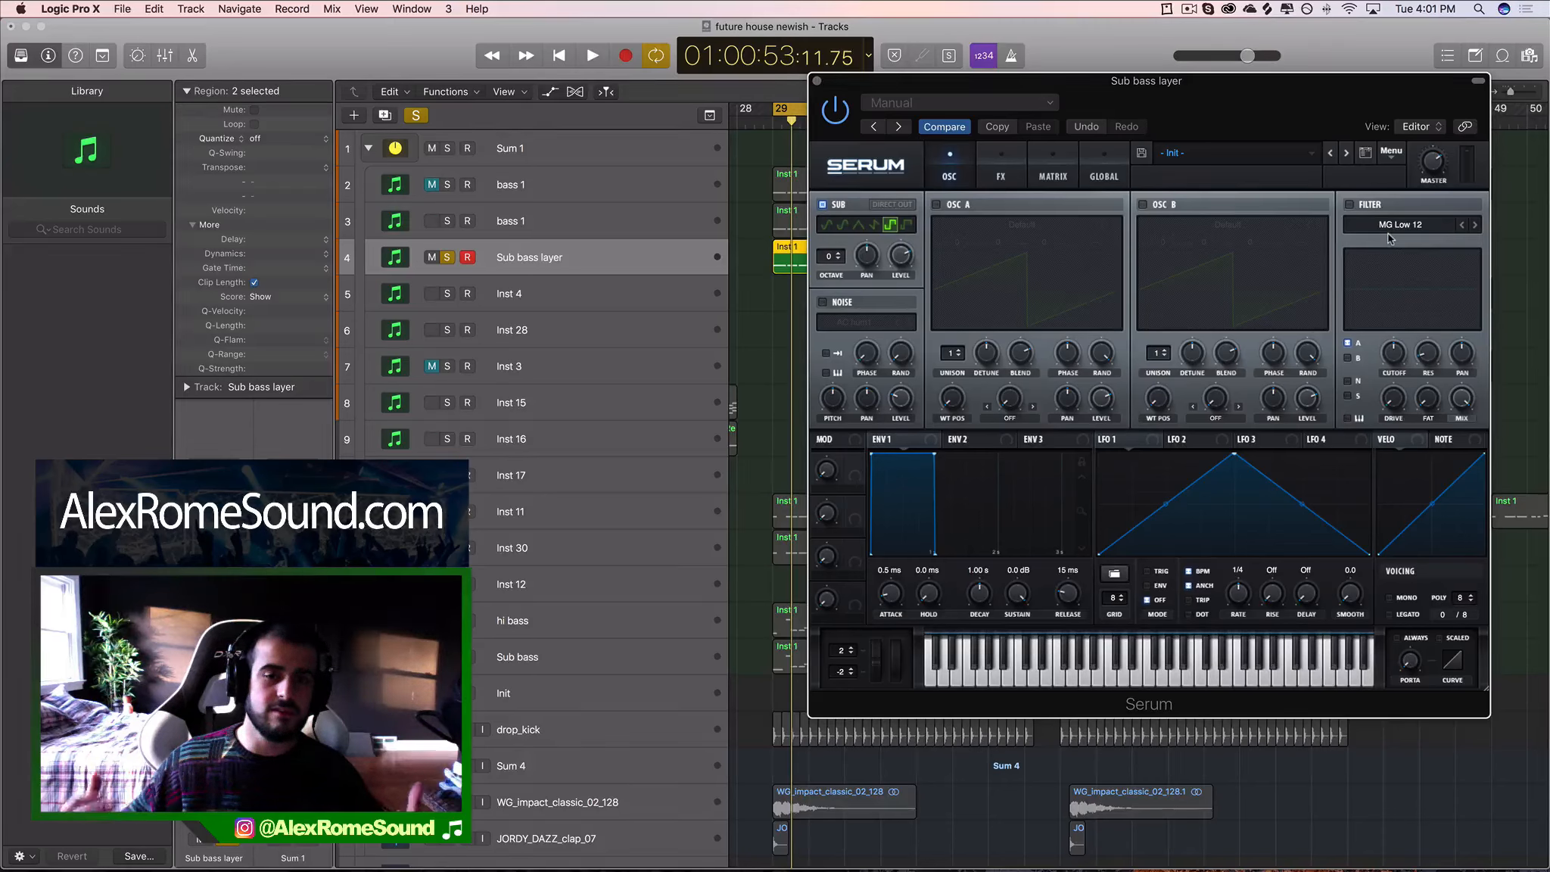
{"action": "left_click", "coordinate": [827, 225]}
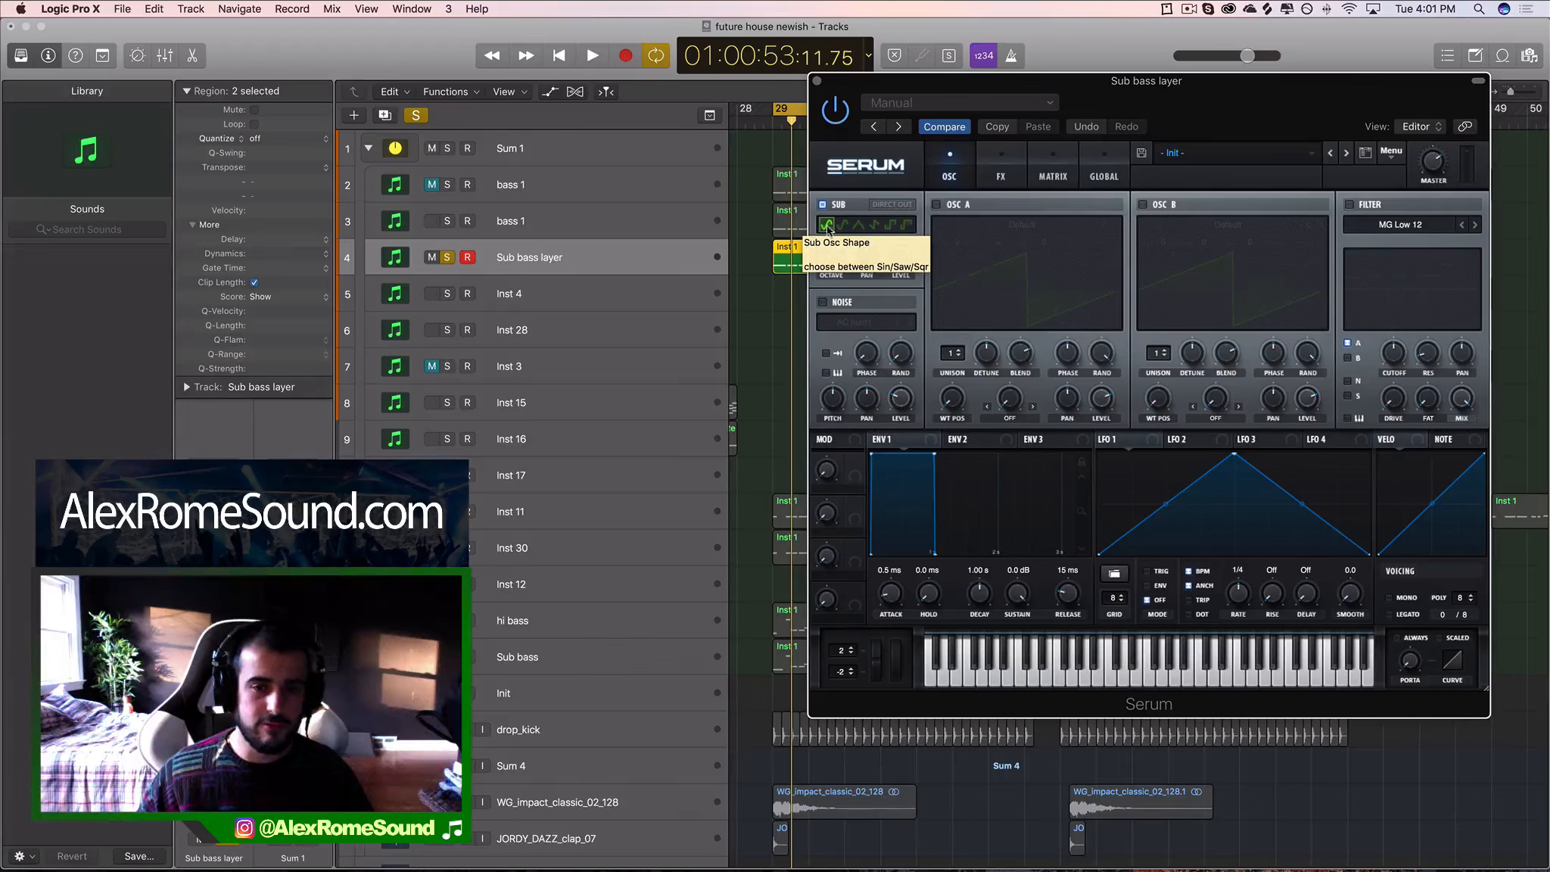
{"action": "left_click", "coordinate": [891, 225]}
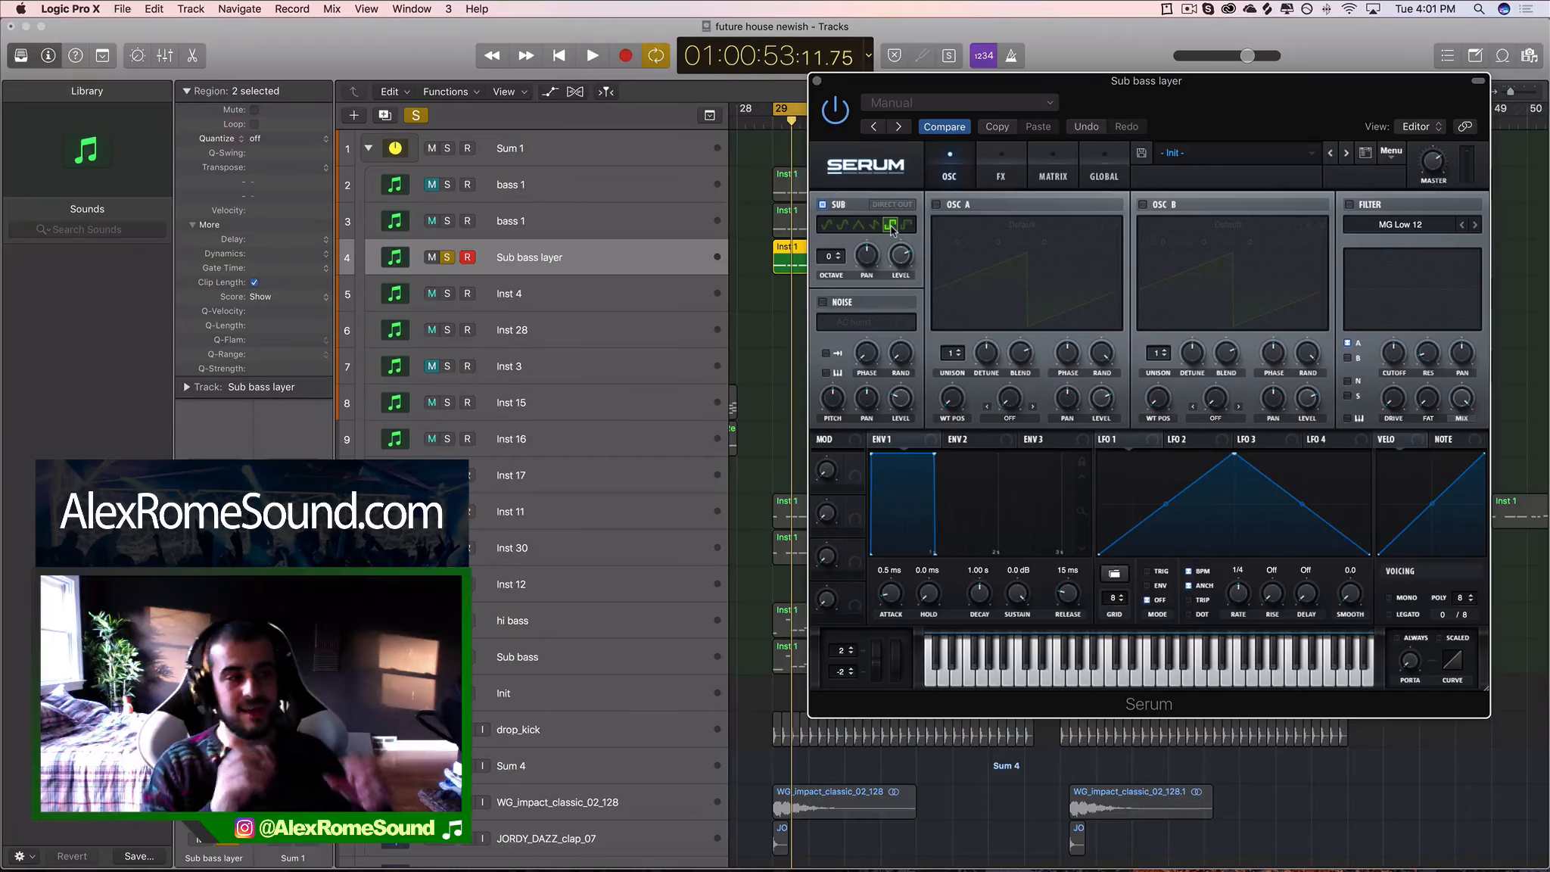
{"action": "left_click", "coordinate": [827, 225]}
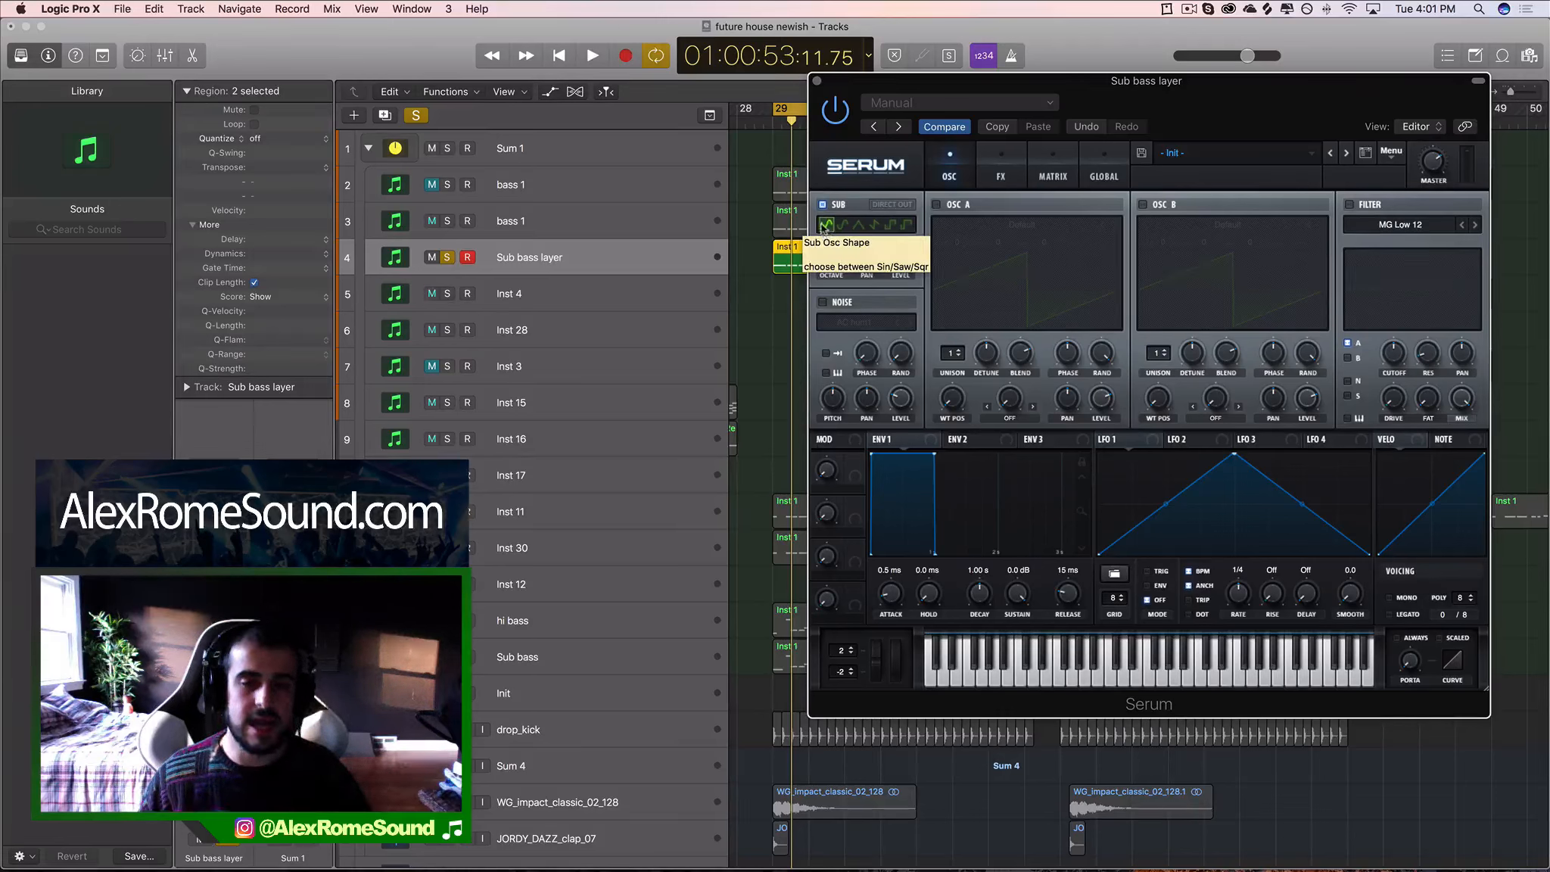
Play the Sub bass layer and examine its frequency spectrum in the Channel EQ analyzer.
{"action": "key", "text": "space"}
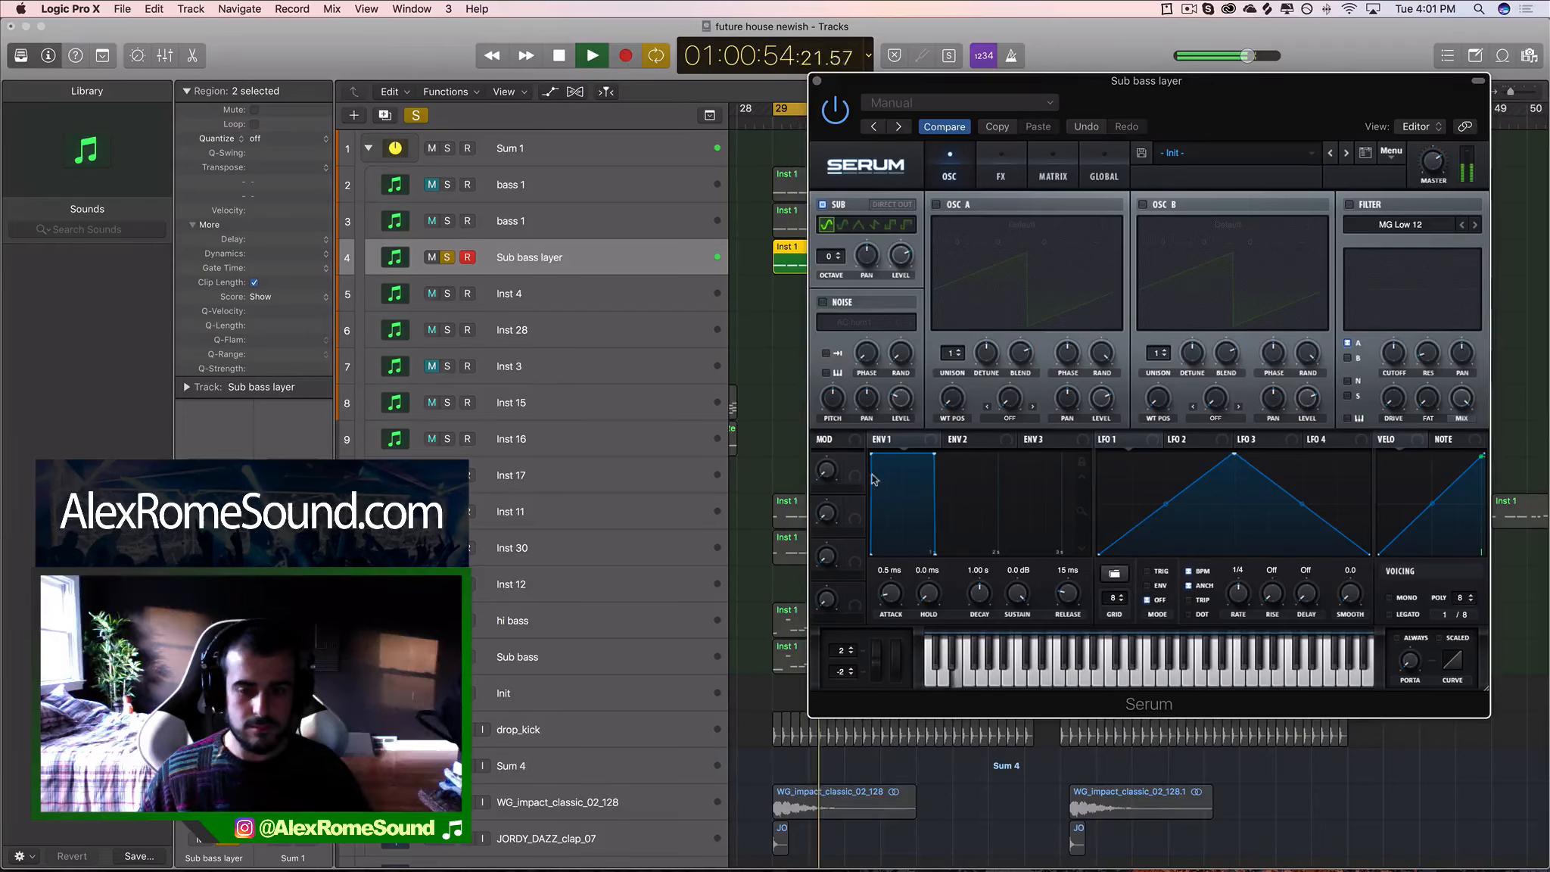
{"action": "key", "text": "space"}
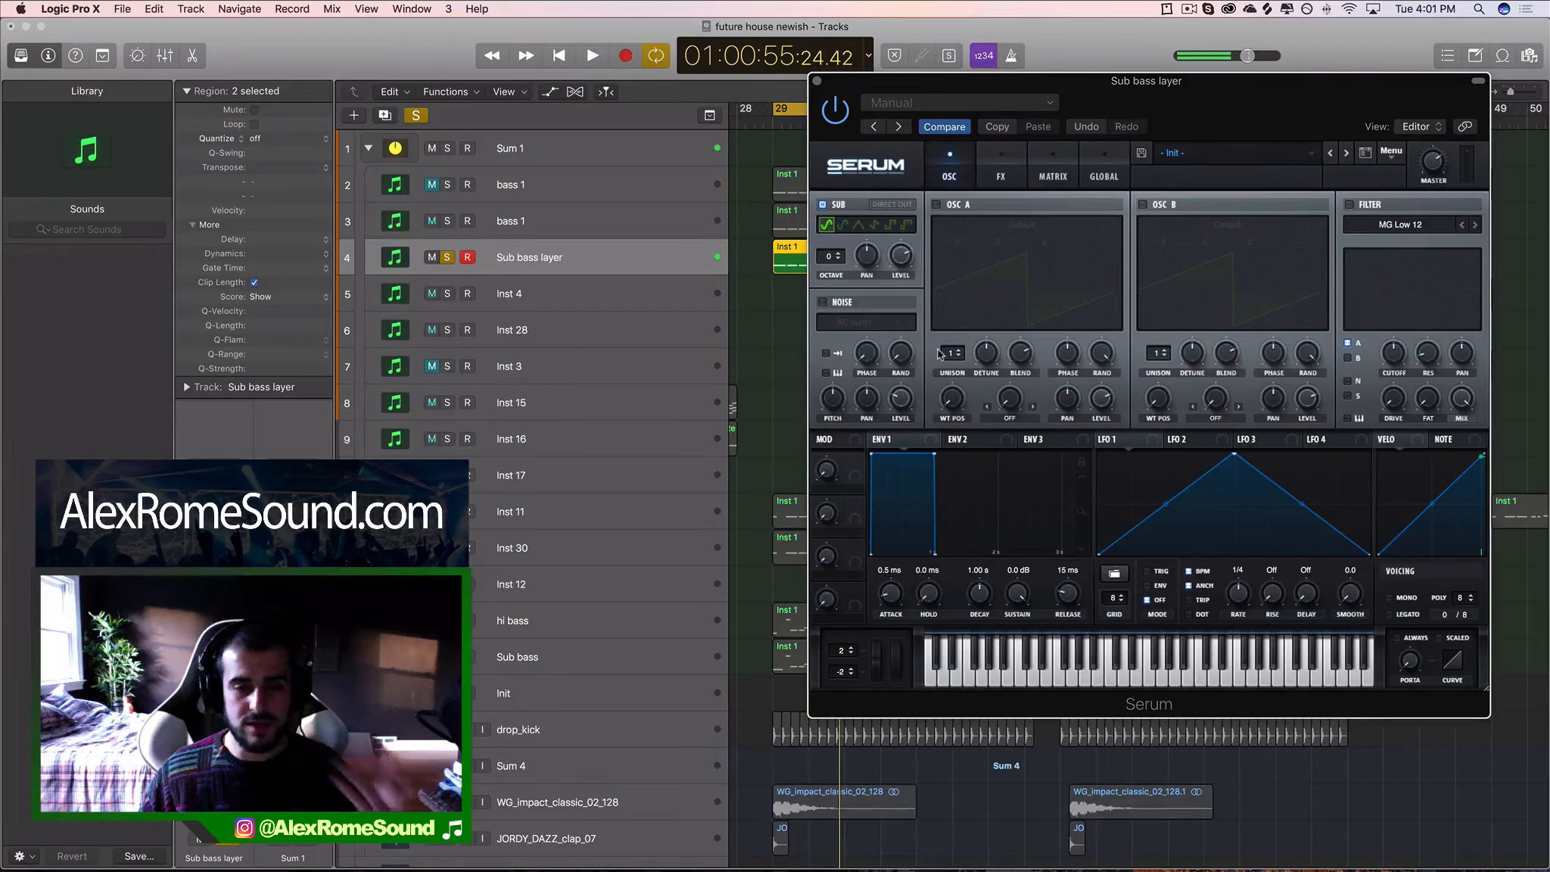
{"action": "left_click", "coordinate": [213, 493]}
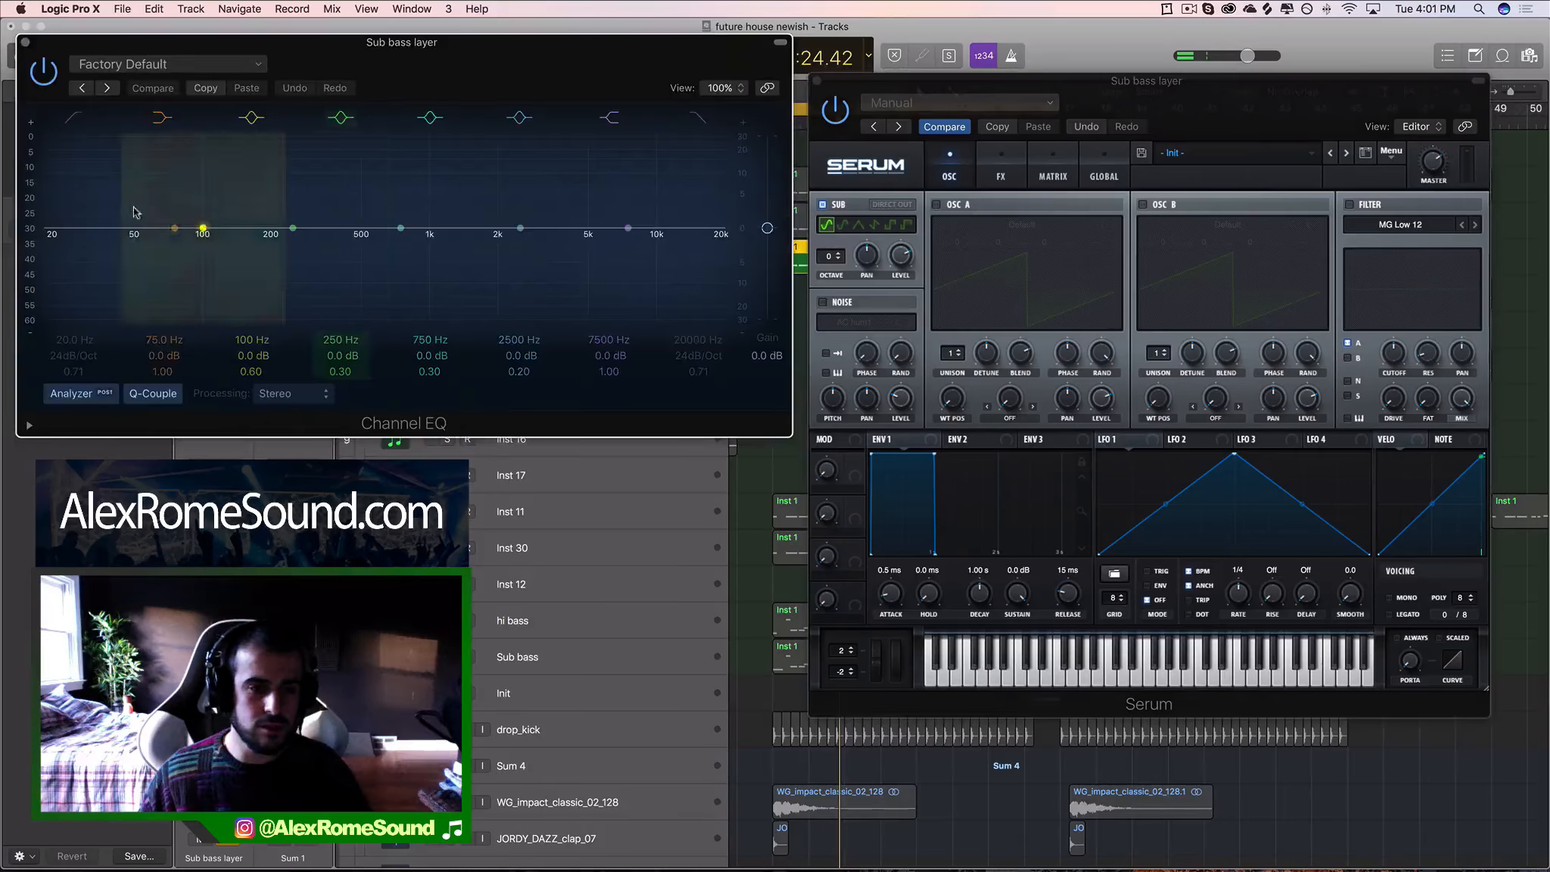
{"action": "key", "text": "space"}
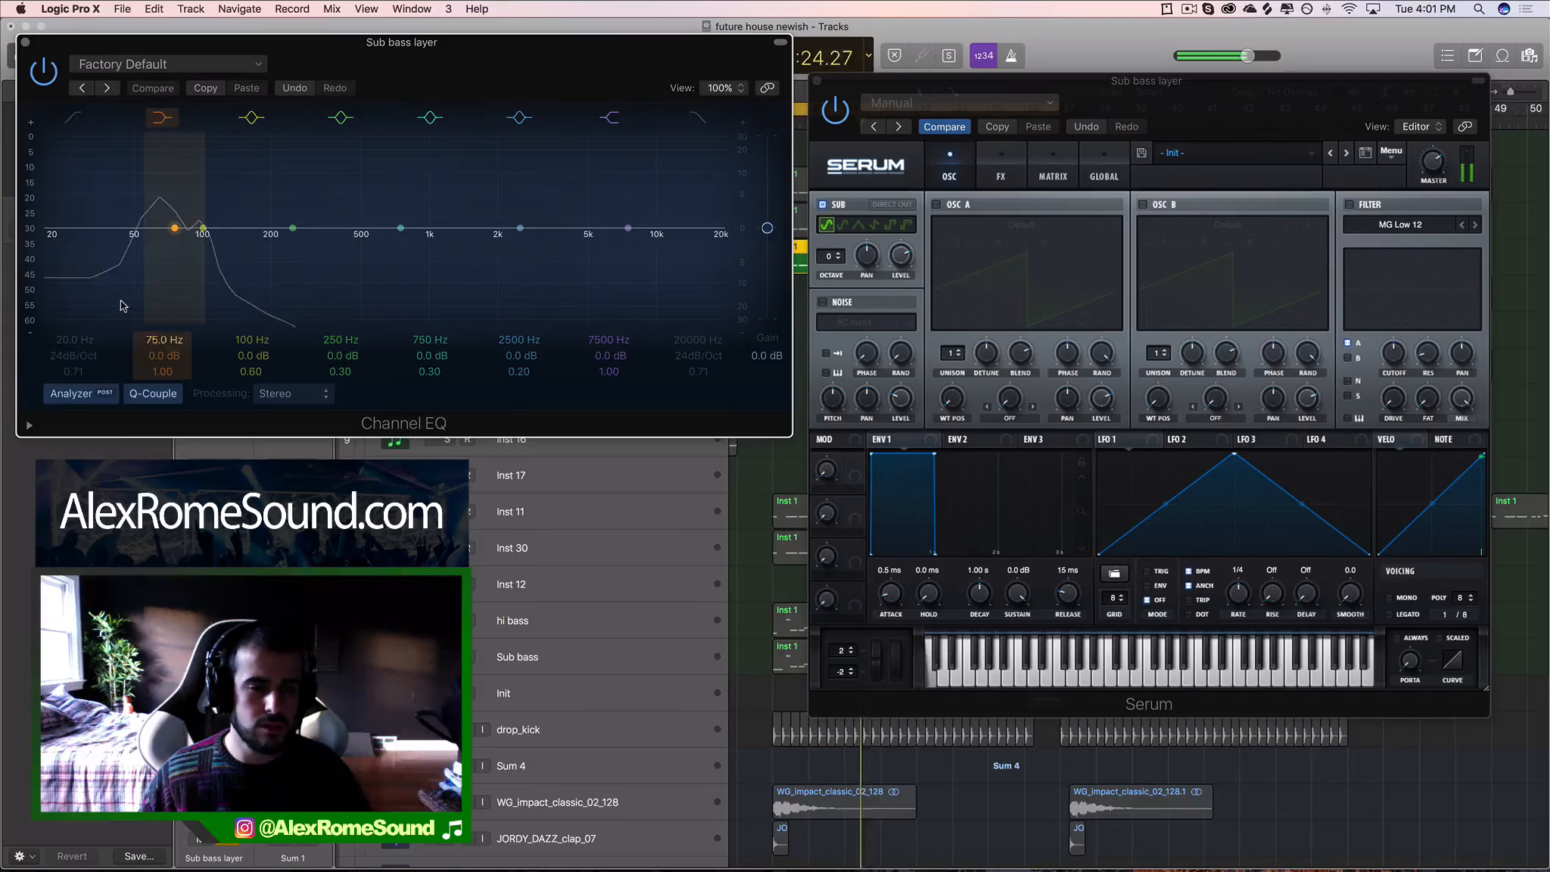
{"action": "left_click", "coordinate": [24, 44]}
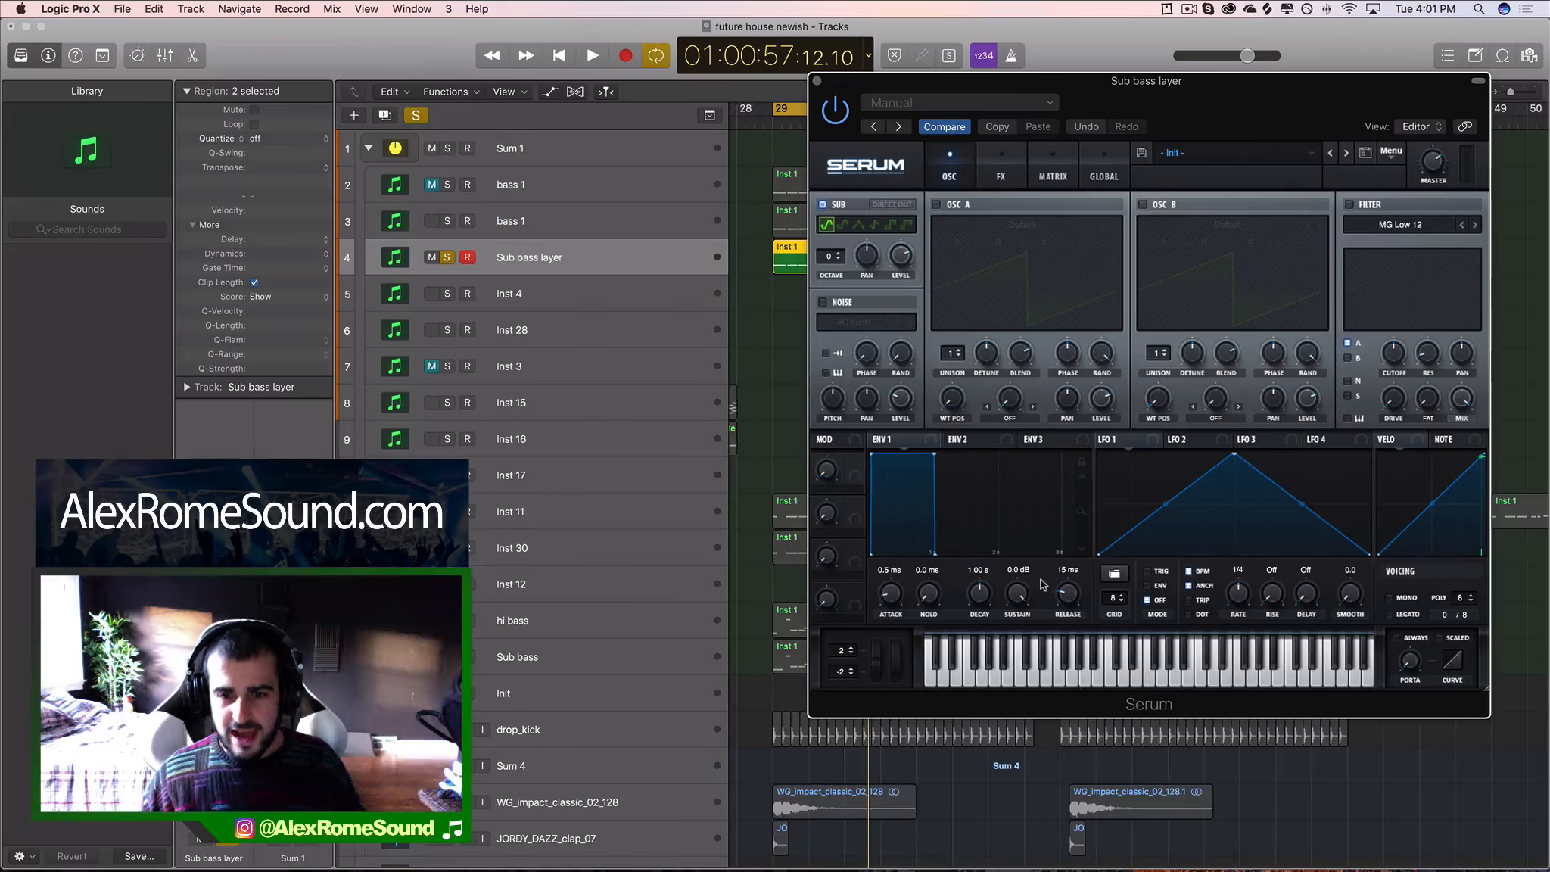
Lower Serum's envelope 1 sustain to -∞ dB and move the plug-in clear of the first bass regions.
{"action": "left_click_drag", "start_coordinate": [1017, 595], "coordinate": [1018, 651]}
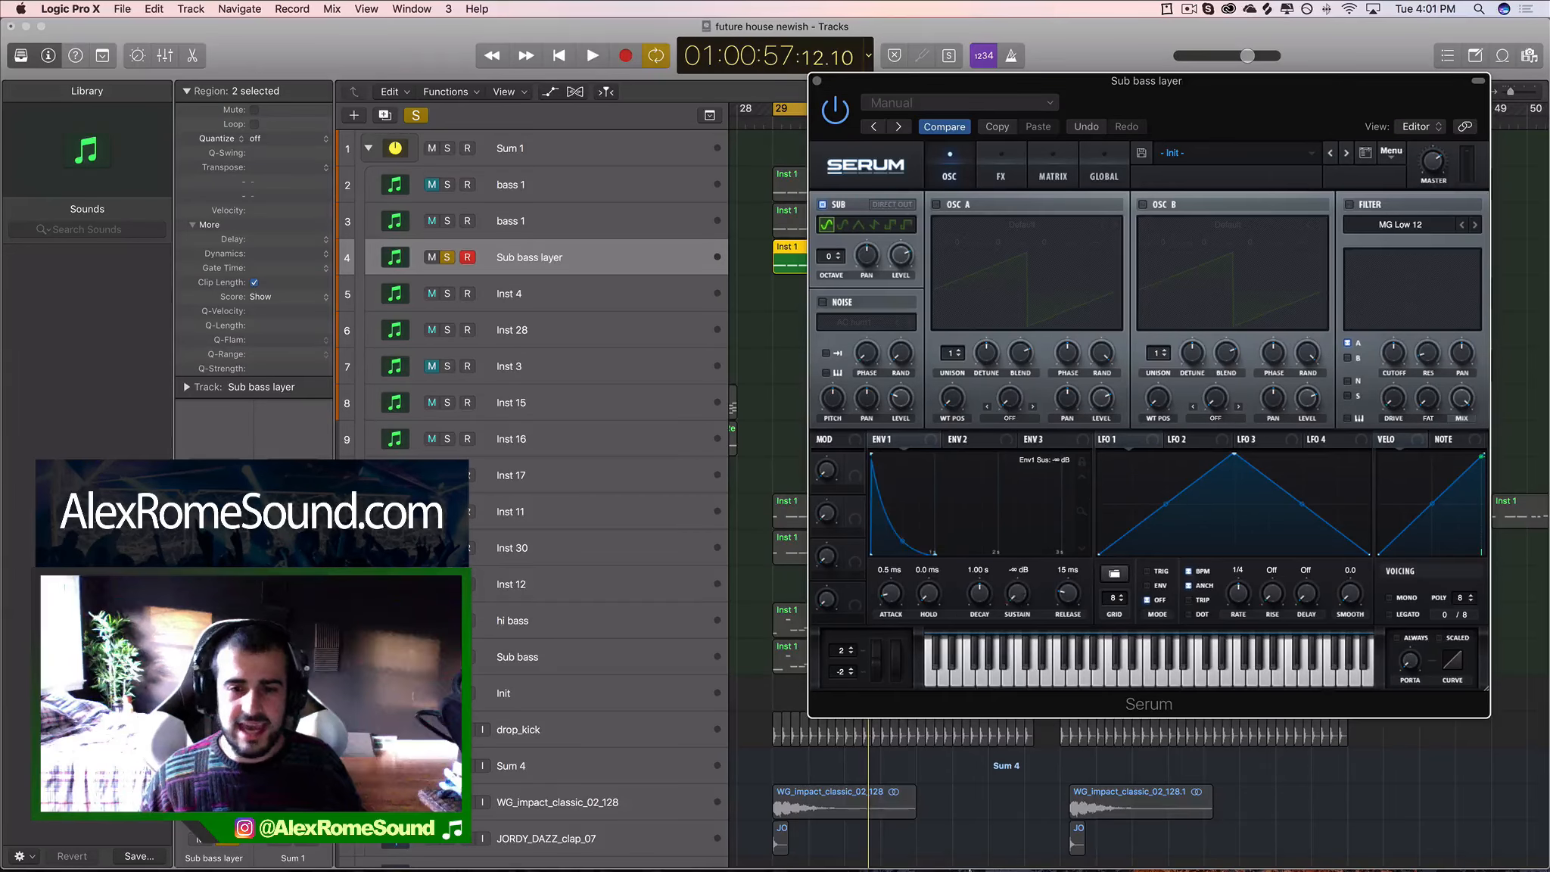
{"action": "left_click_drag", "start_coordinate": [1116, 91], "coordinate": [1220, 88]}
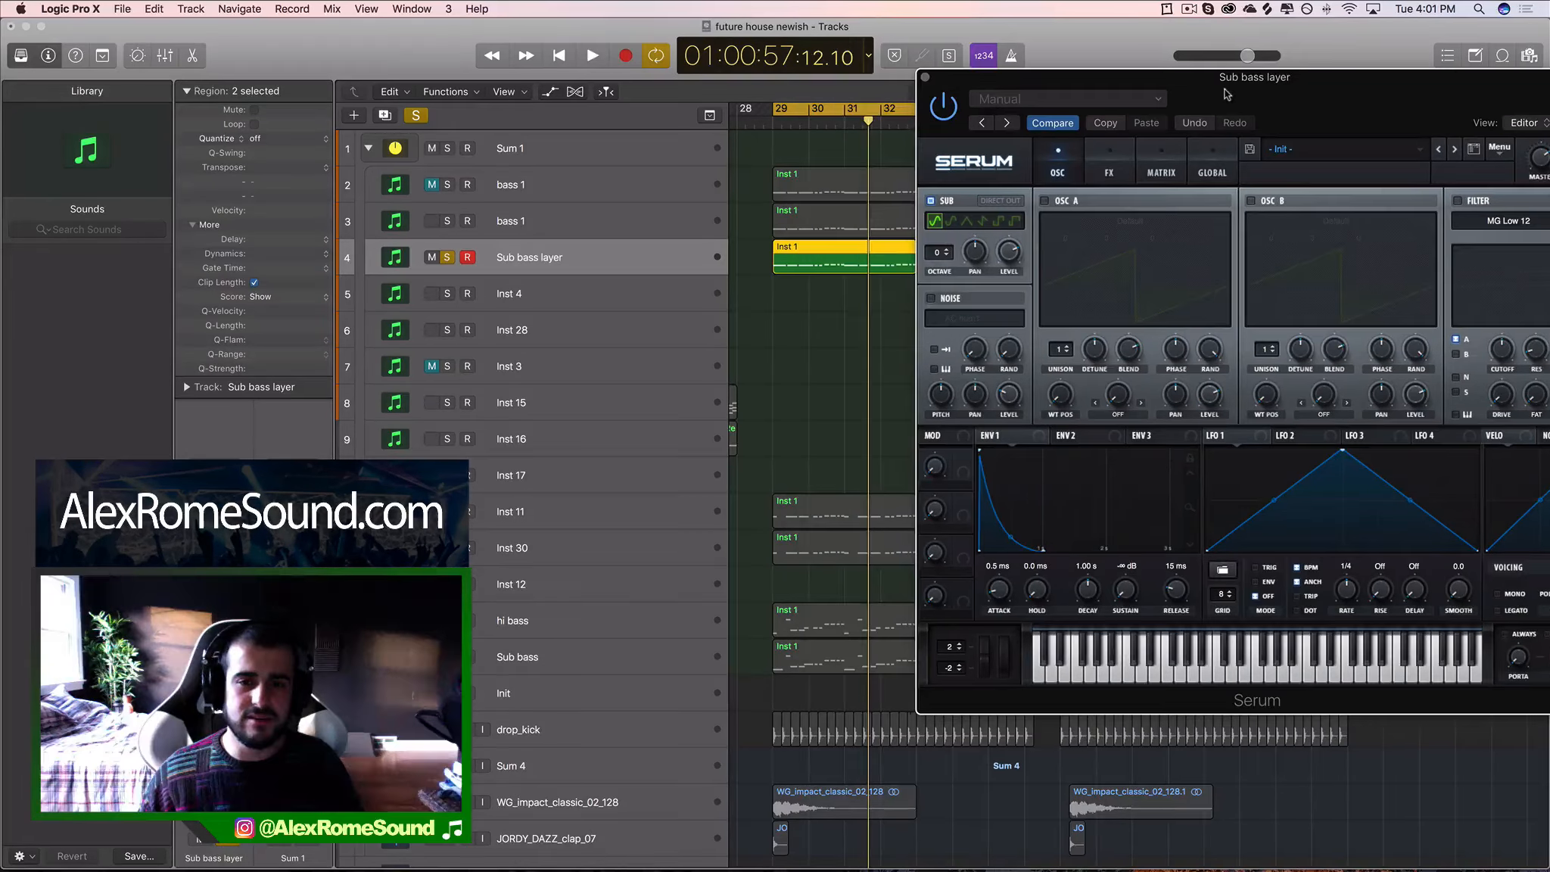
Switch the solo from Sub bass layer to the unmuted bass 1 track, and return it to Sub bass layer.
{"action": "left_click", "coordinate": [446, 221]}
{"action": "left_click", "coordinate": [447, 258]}
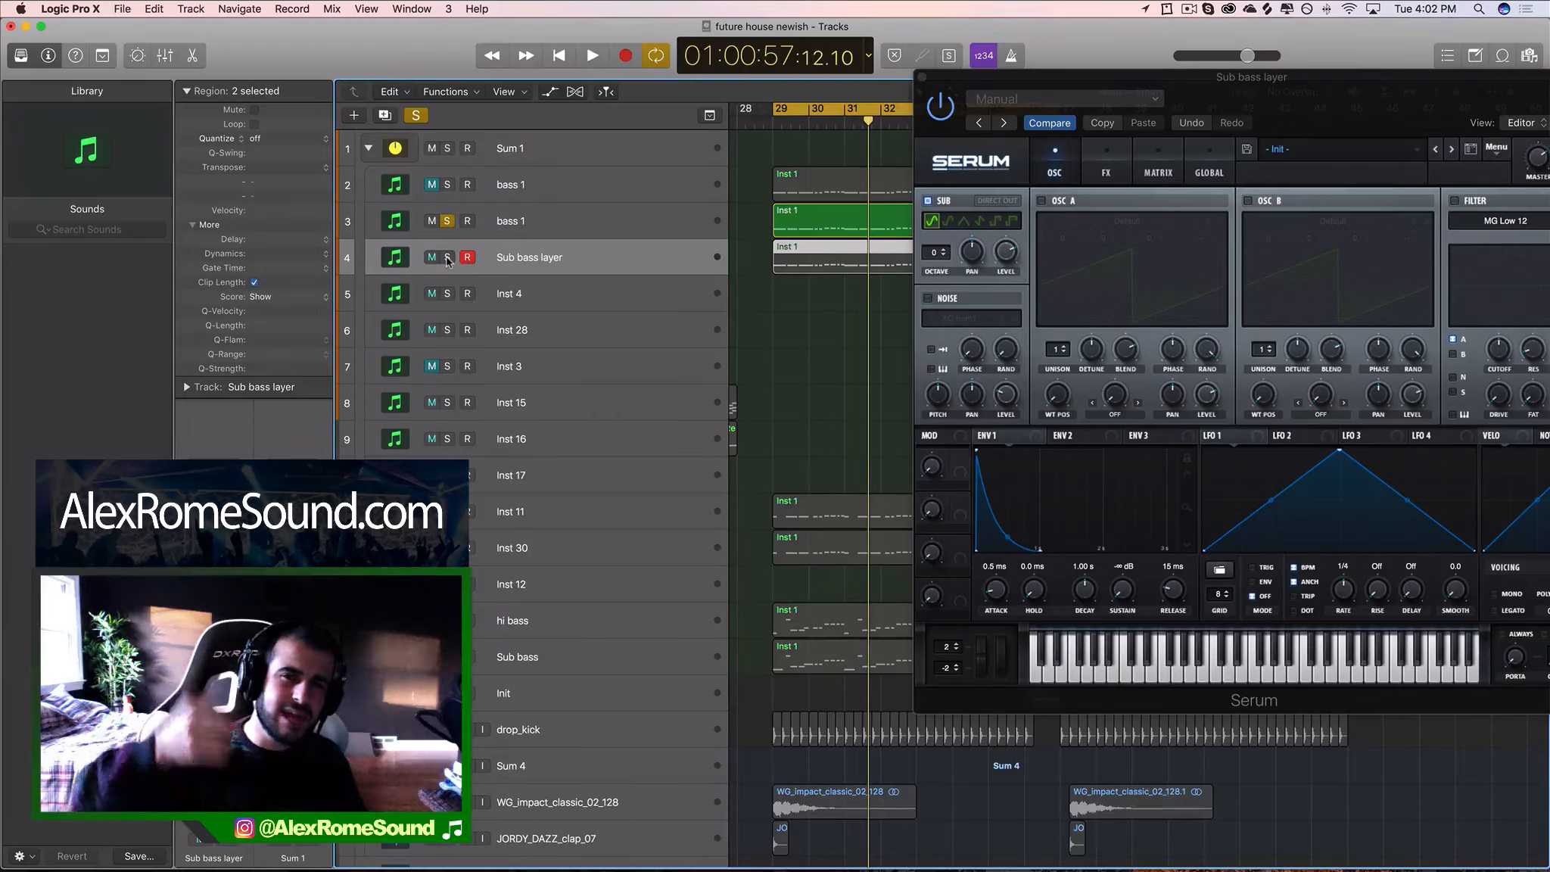
{"action": "left_click", "coordinate": [547, 221]}
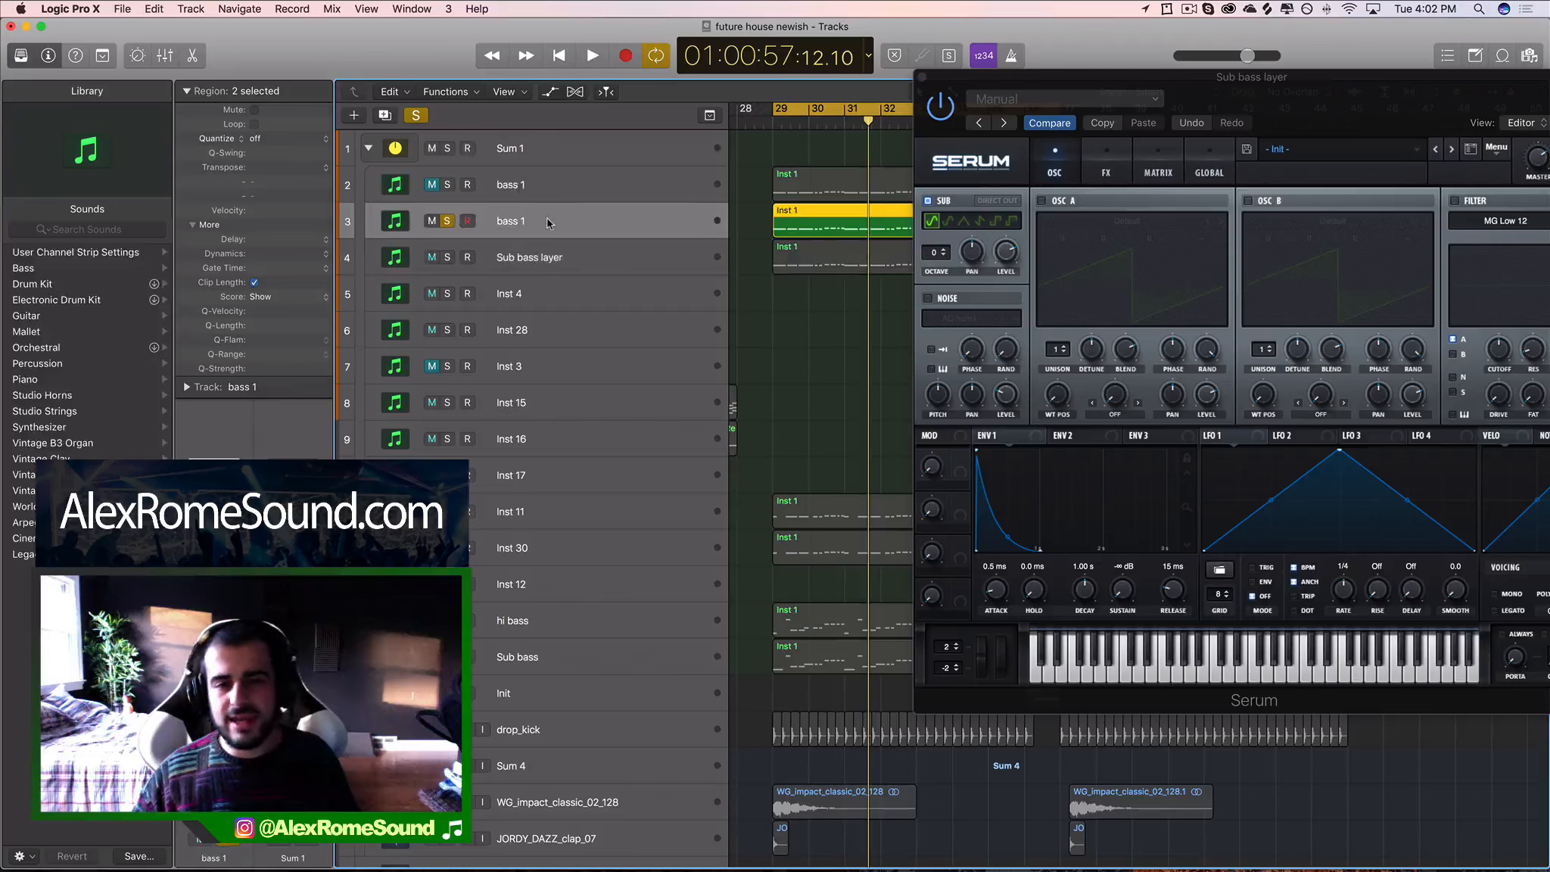
{"action": "left_click", "coordinate": [549, 260]}
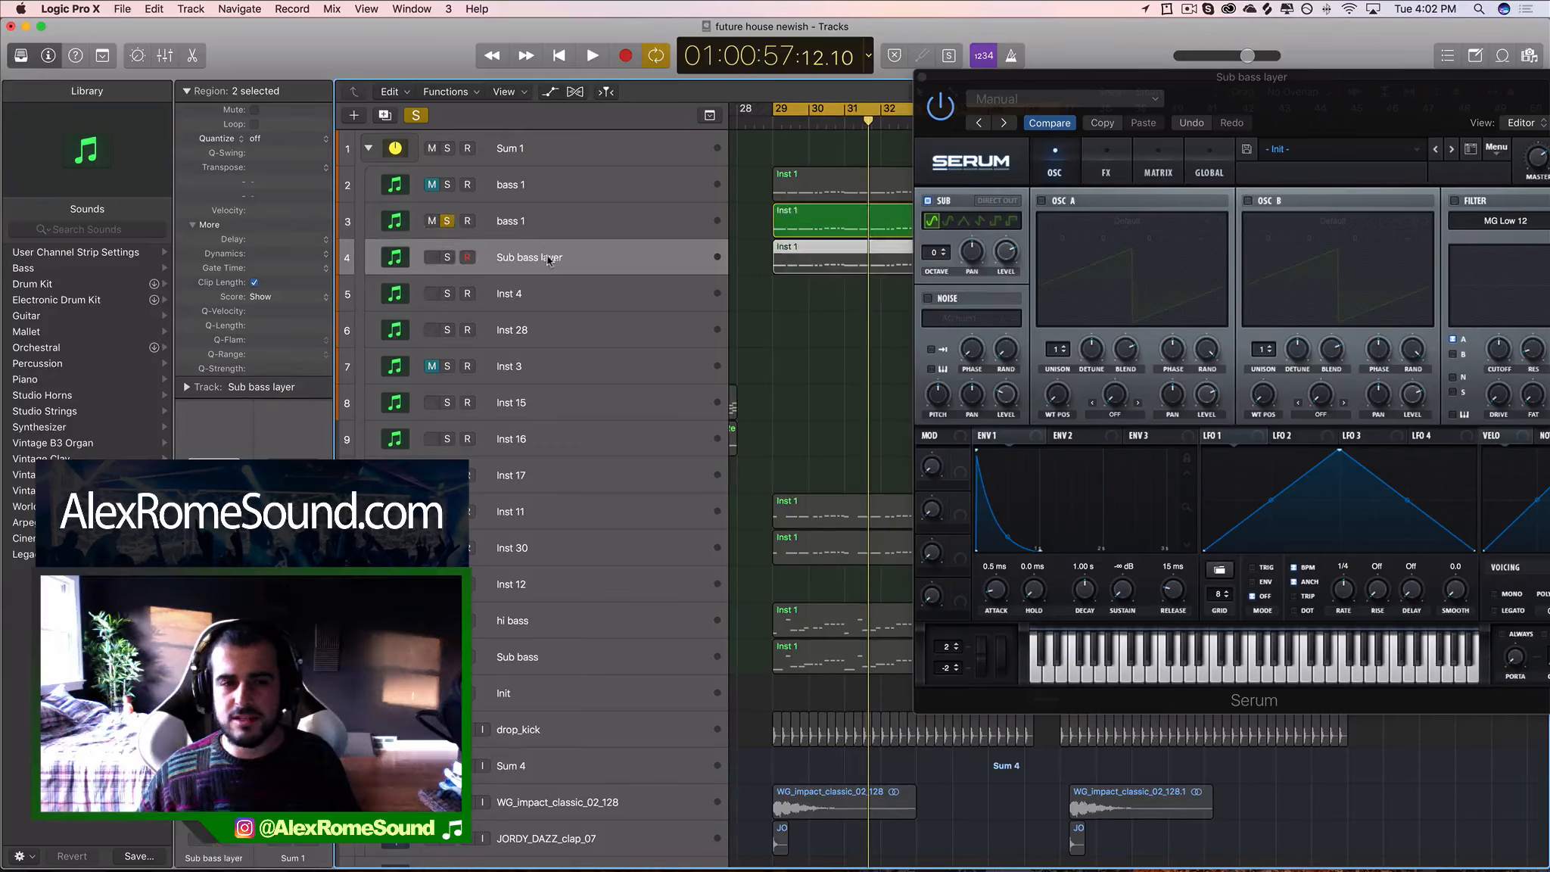
{"action": "left_click", "coordinate": [447, 257]}
{"action": "left_click", "coordinate": [448, 221]}
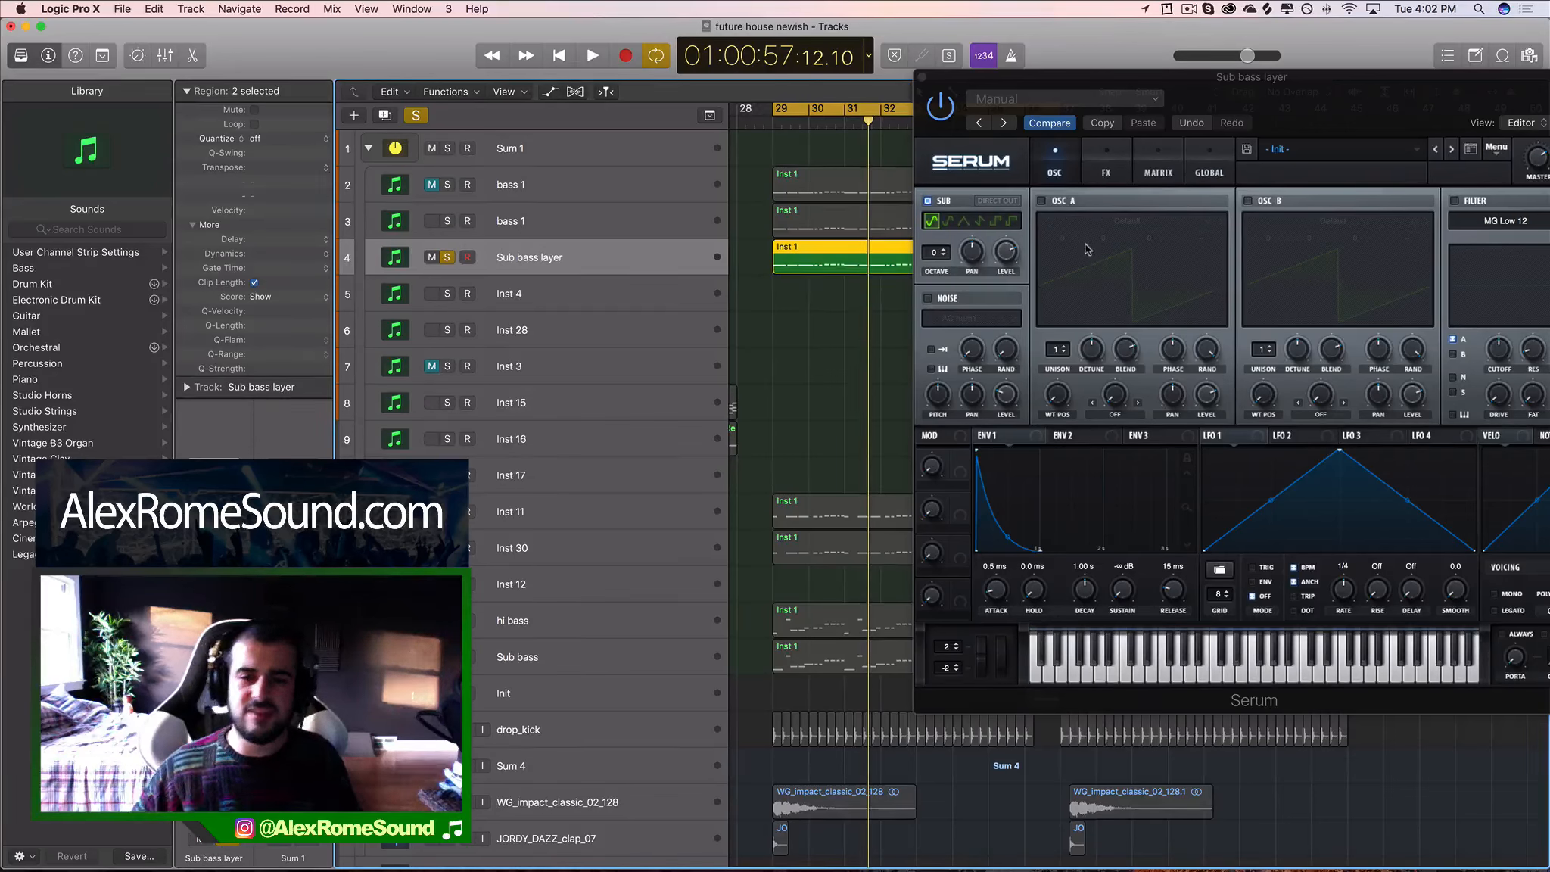
Set Serum's envelope 1 decay to 663 ms and attack to 10 ms while auditioning the sub bass, and close the plug-in.
{"action": "key", "text": "space"}
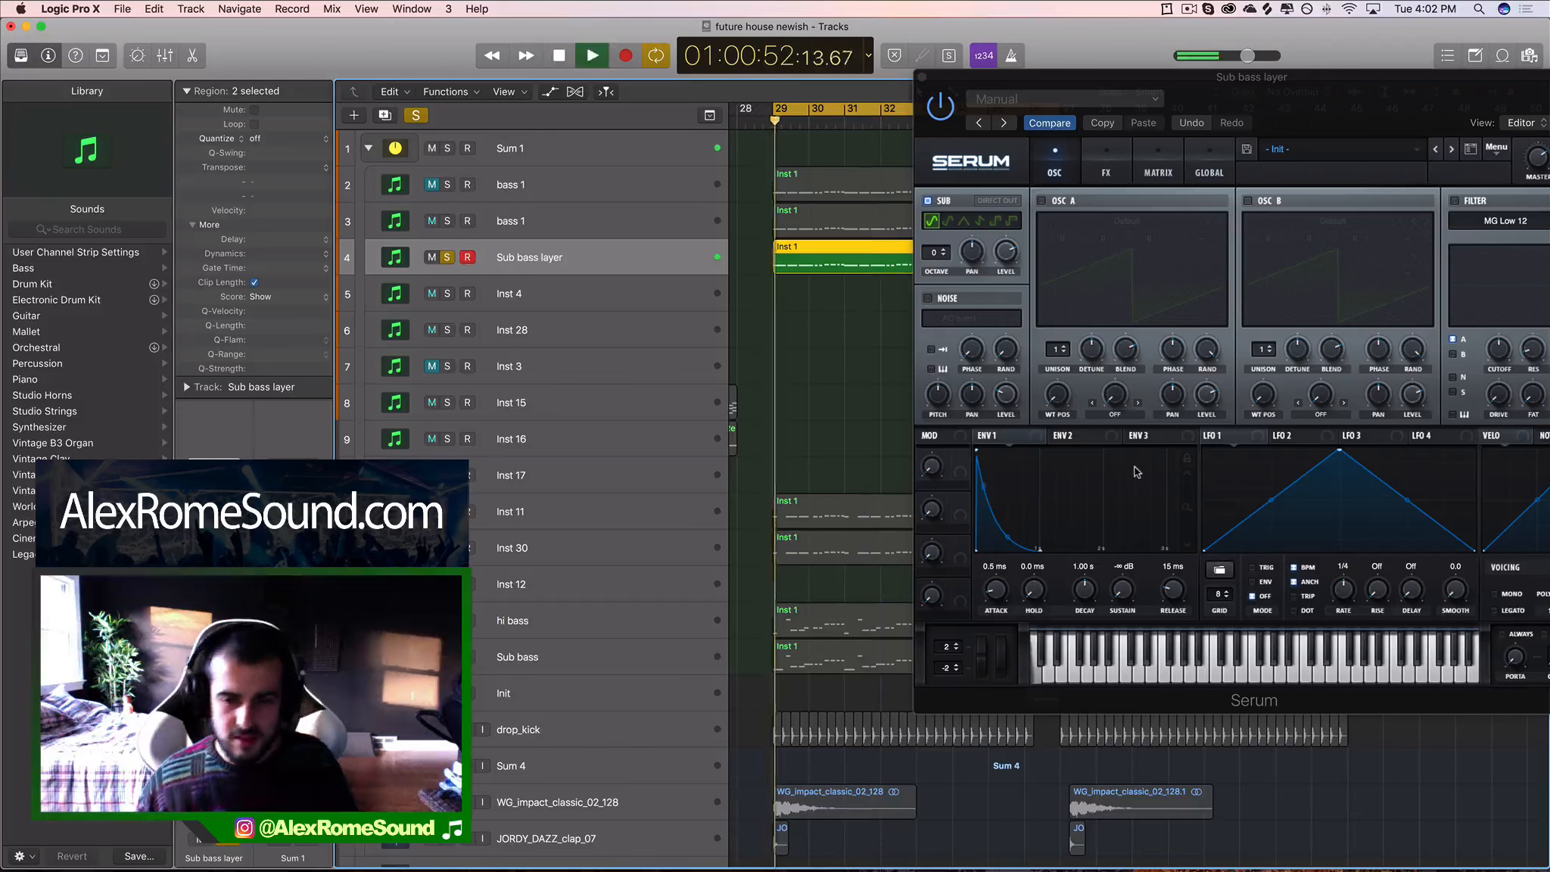
{"action": "left_click_drag", "start_coordinate": [1084, 590], "coordinate": [1080, 594]}
{"action": "key", "text": "space"}
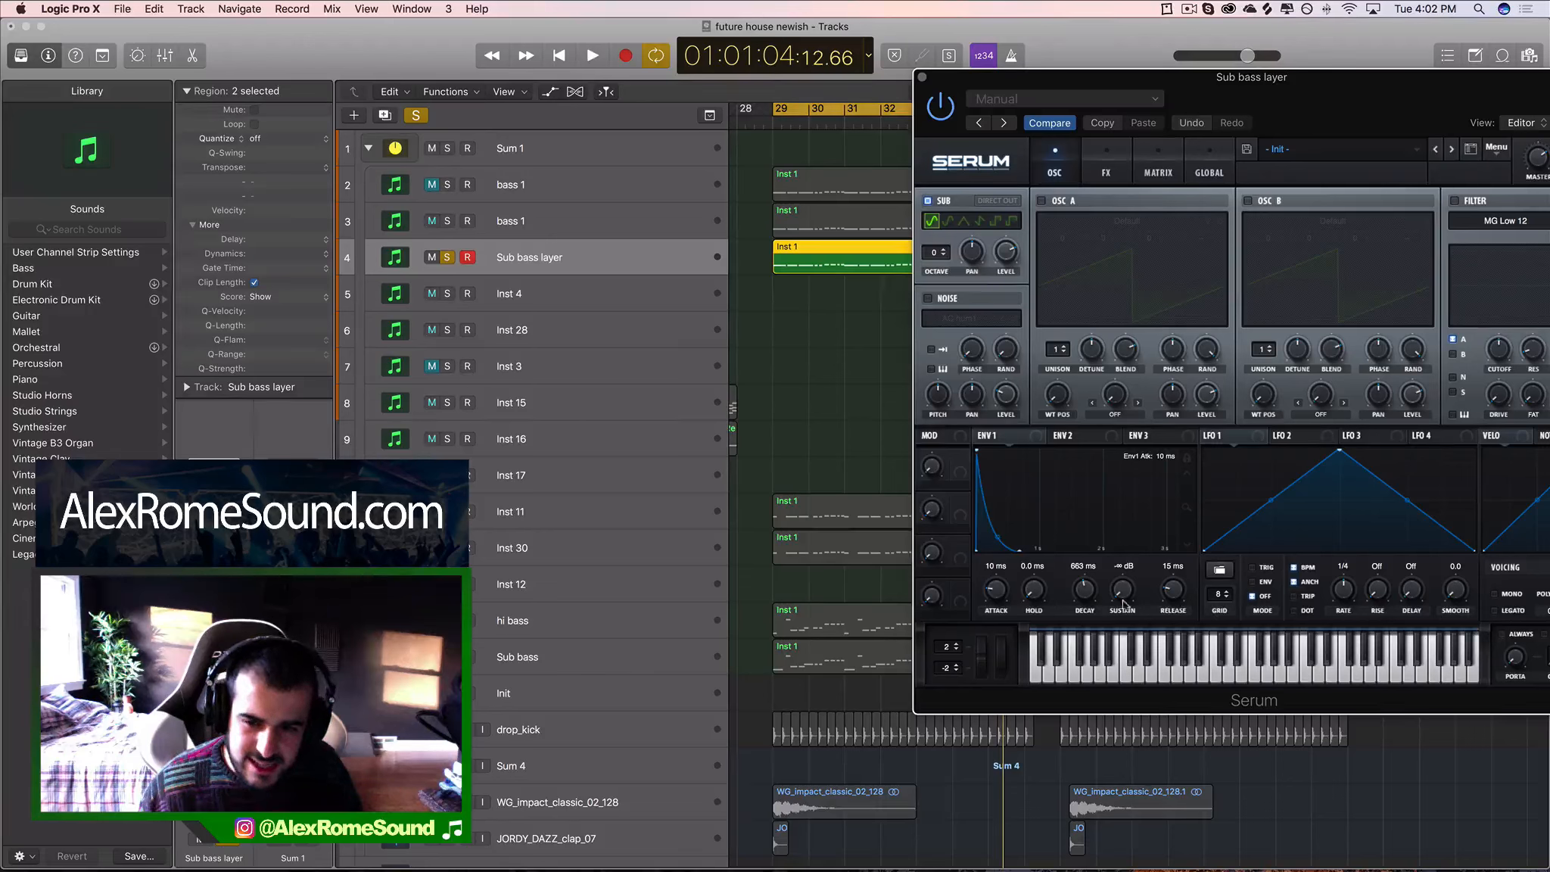
{"action": "key", "text": "space"}
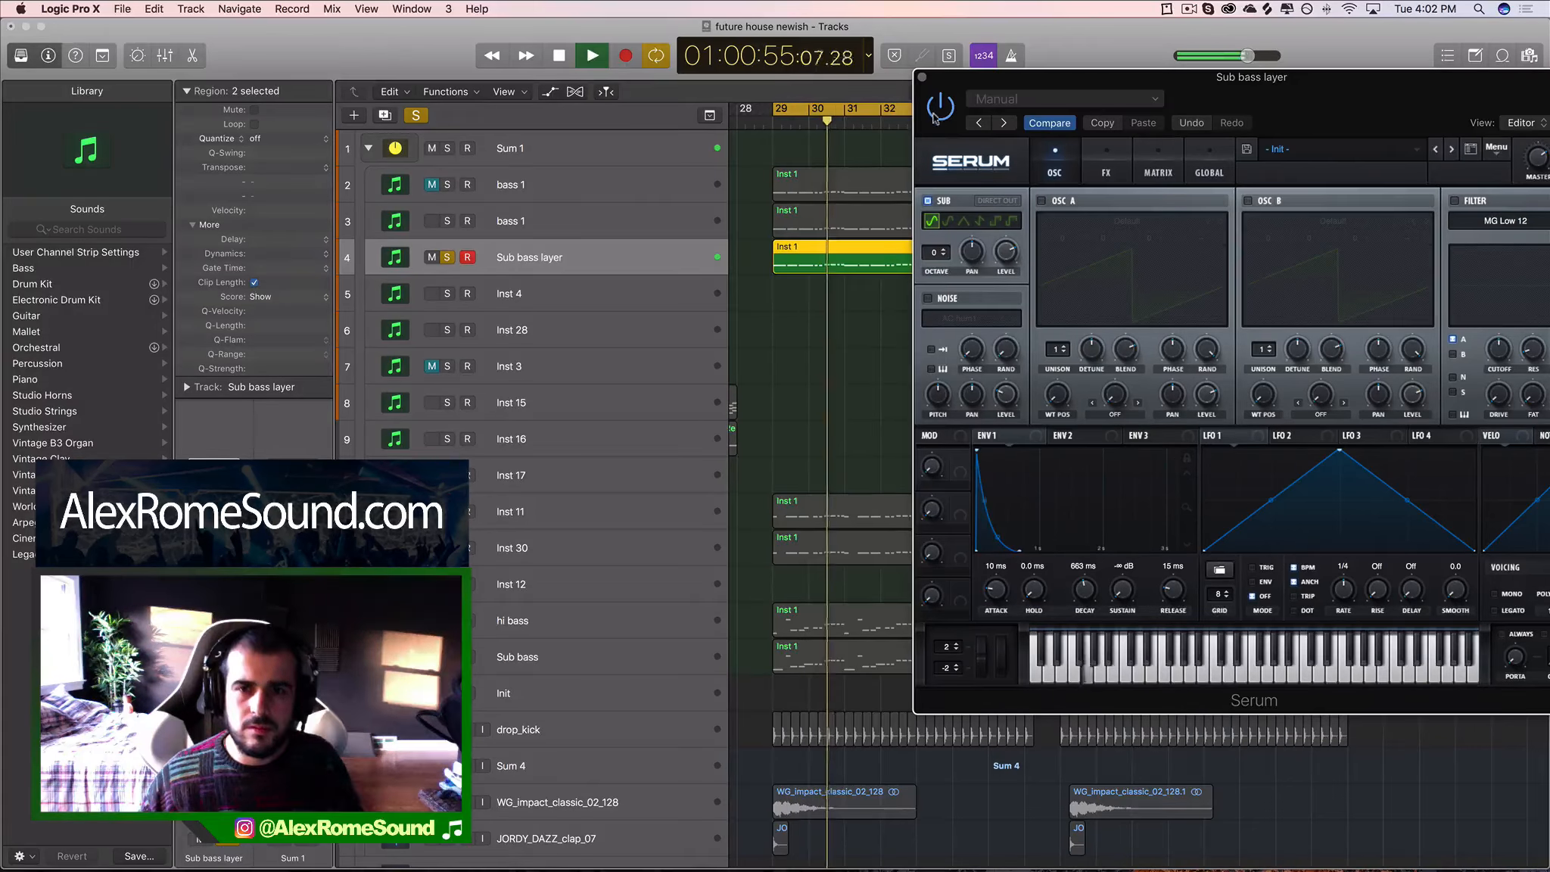
{"action": "key", "text": "space"}
{"action": "left_click", "coordinate": [922, 78]}
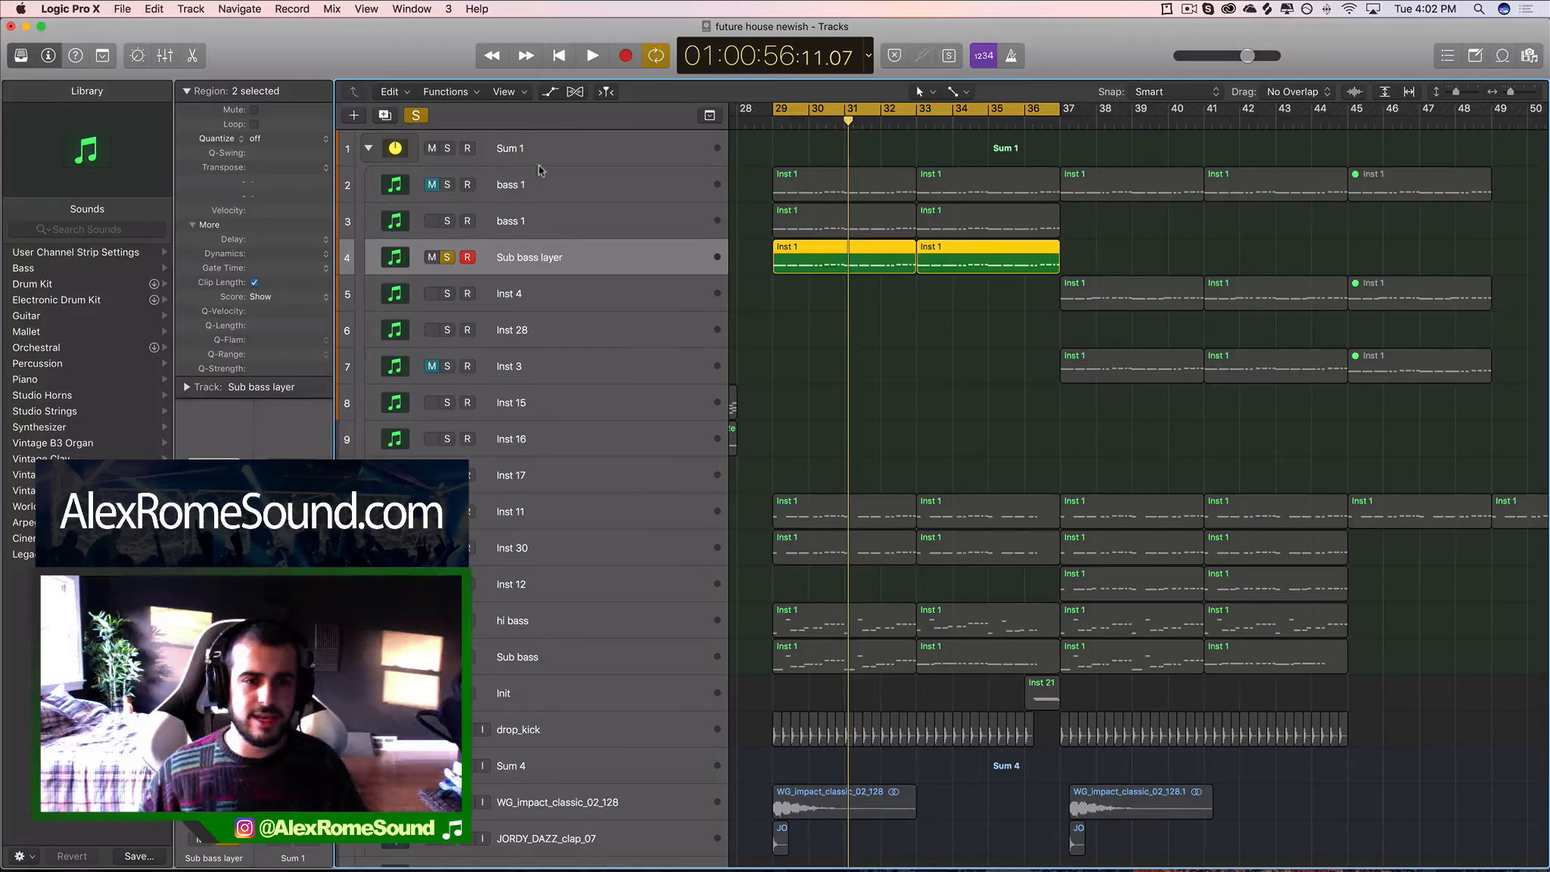
Solo the unmuted bass 1 track alongside Sub bass layer, and open and bypass Kickstart on the Sum 1 track.
{"action": "left_click", "coordinate": [447, 220]}
{"action": "left_click", "coordinate": [545, 155]}
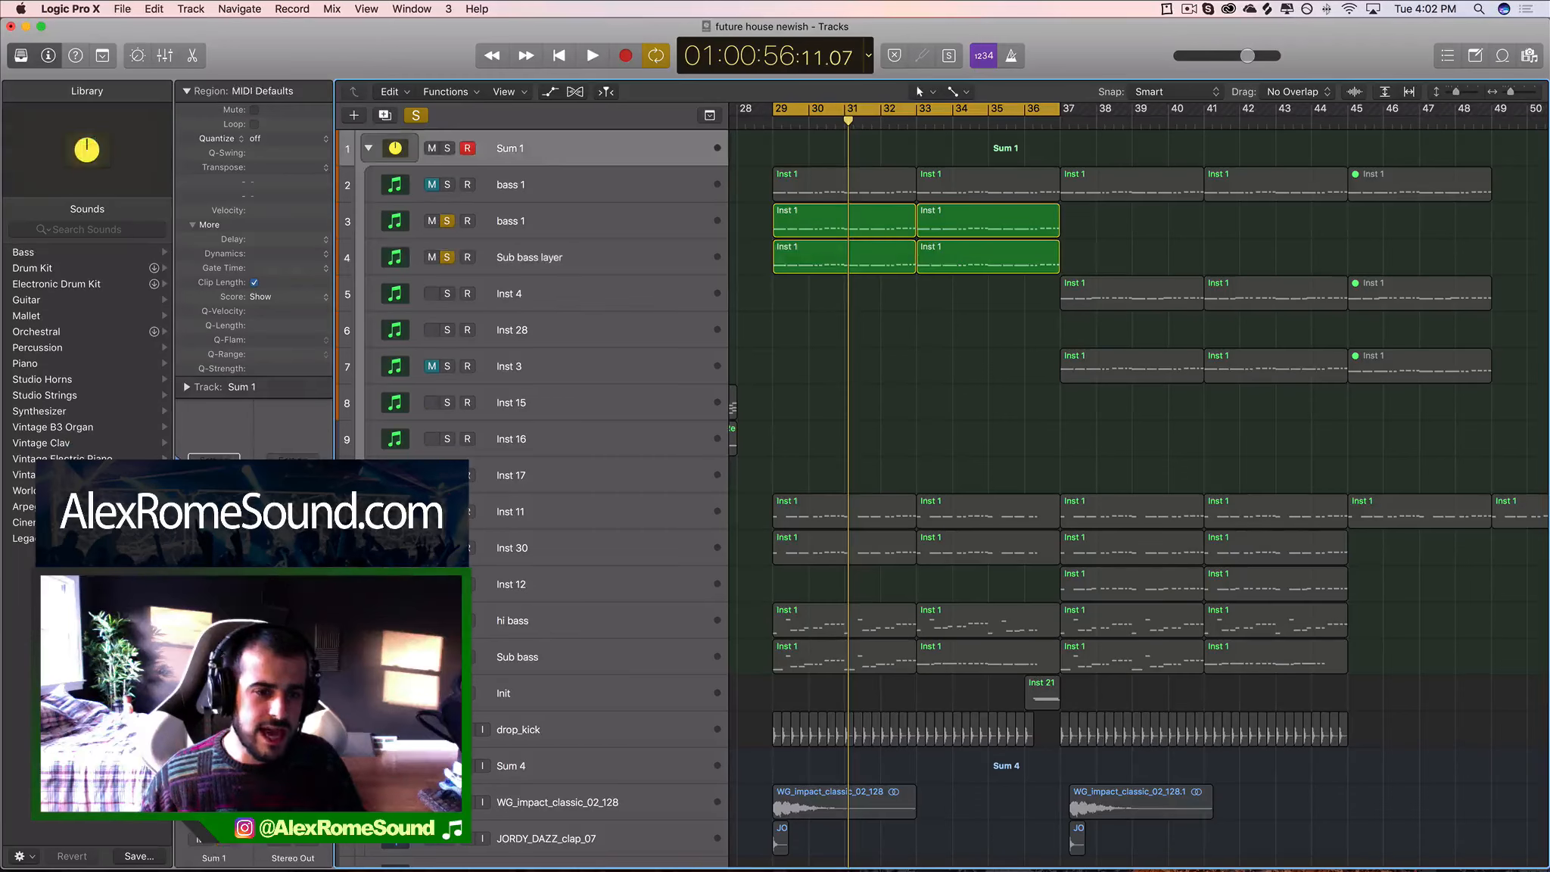
{"action": "left_click", "coordinate": [213, 533]}
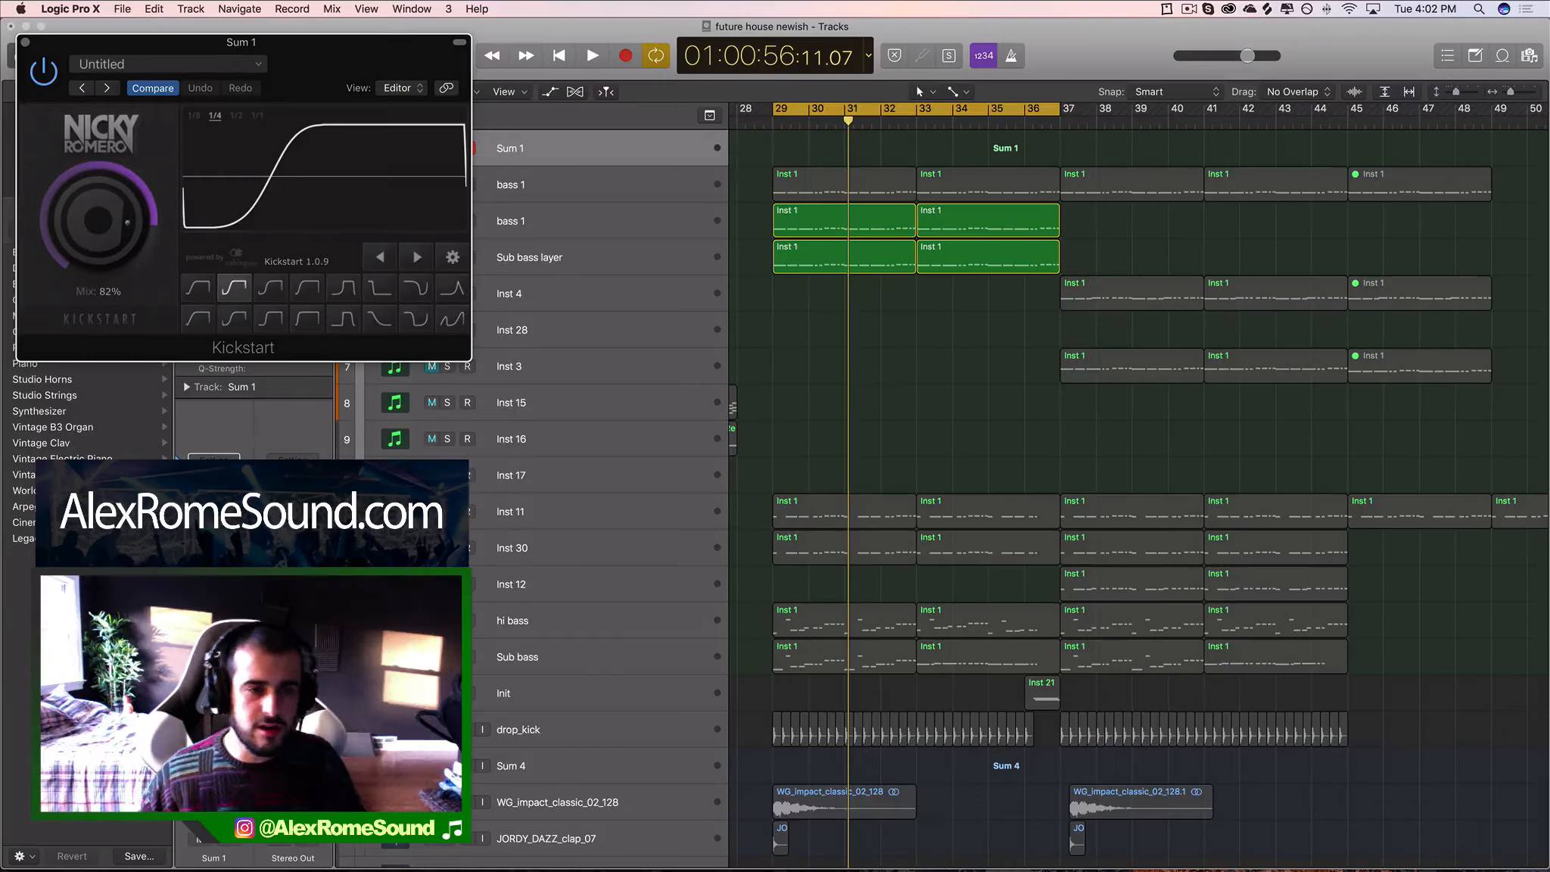
{"action": "left_click_drag", "start_coordinate": [318, 77], "coordinate": [551, 197]}
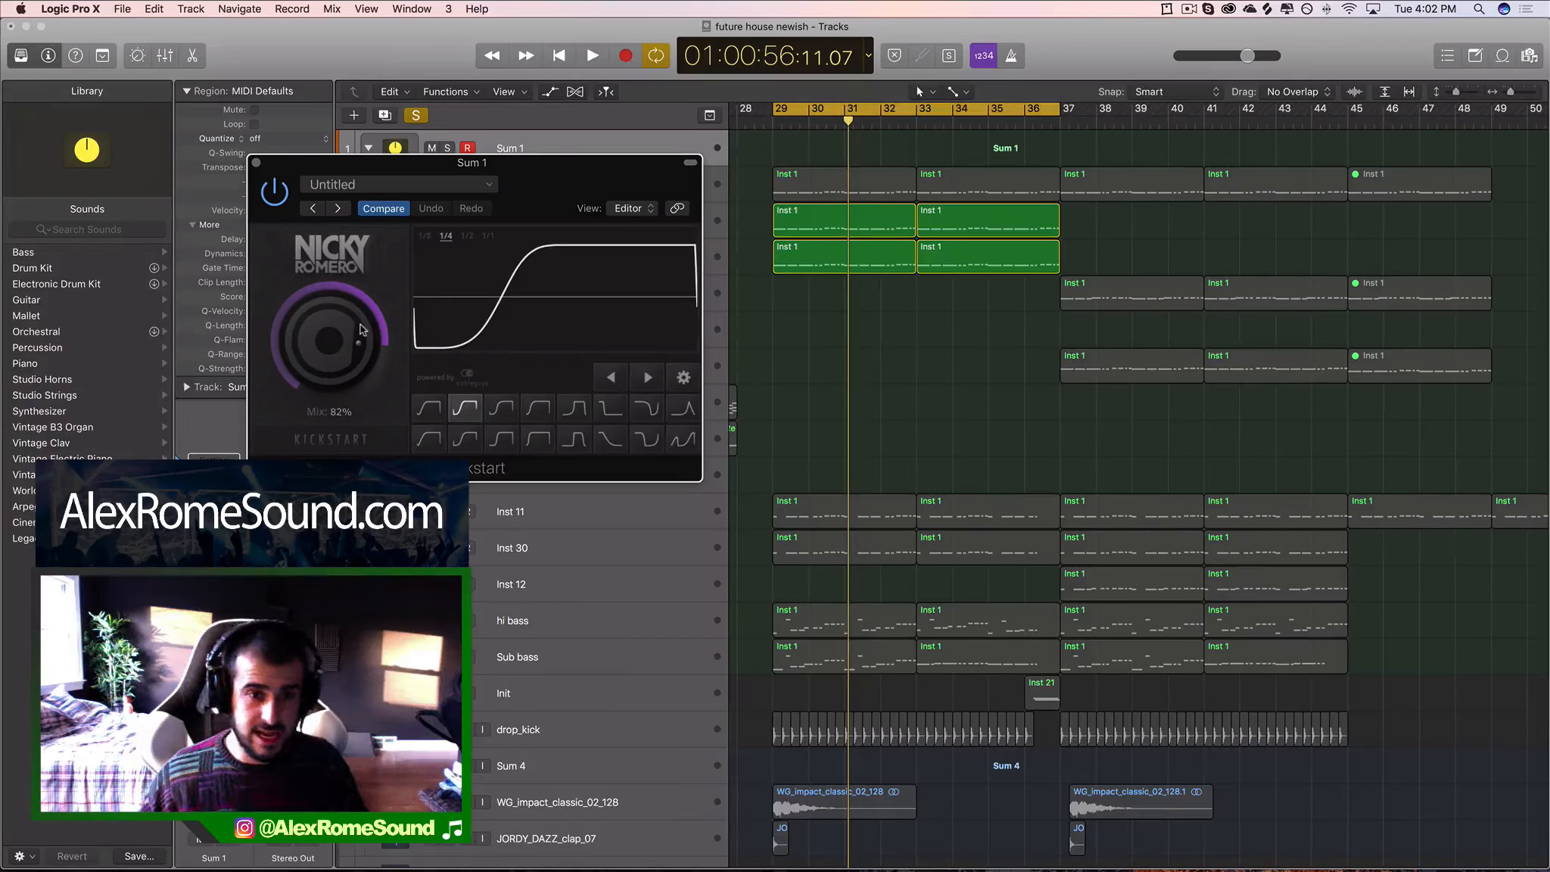
{"action": "left_click_drag", "start_coordinate": [626, 162], "coordinate": [826, 287]}
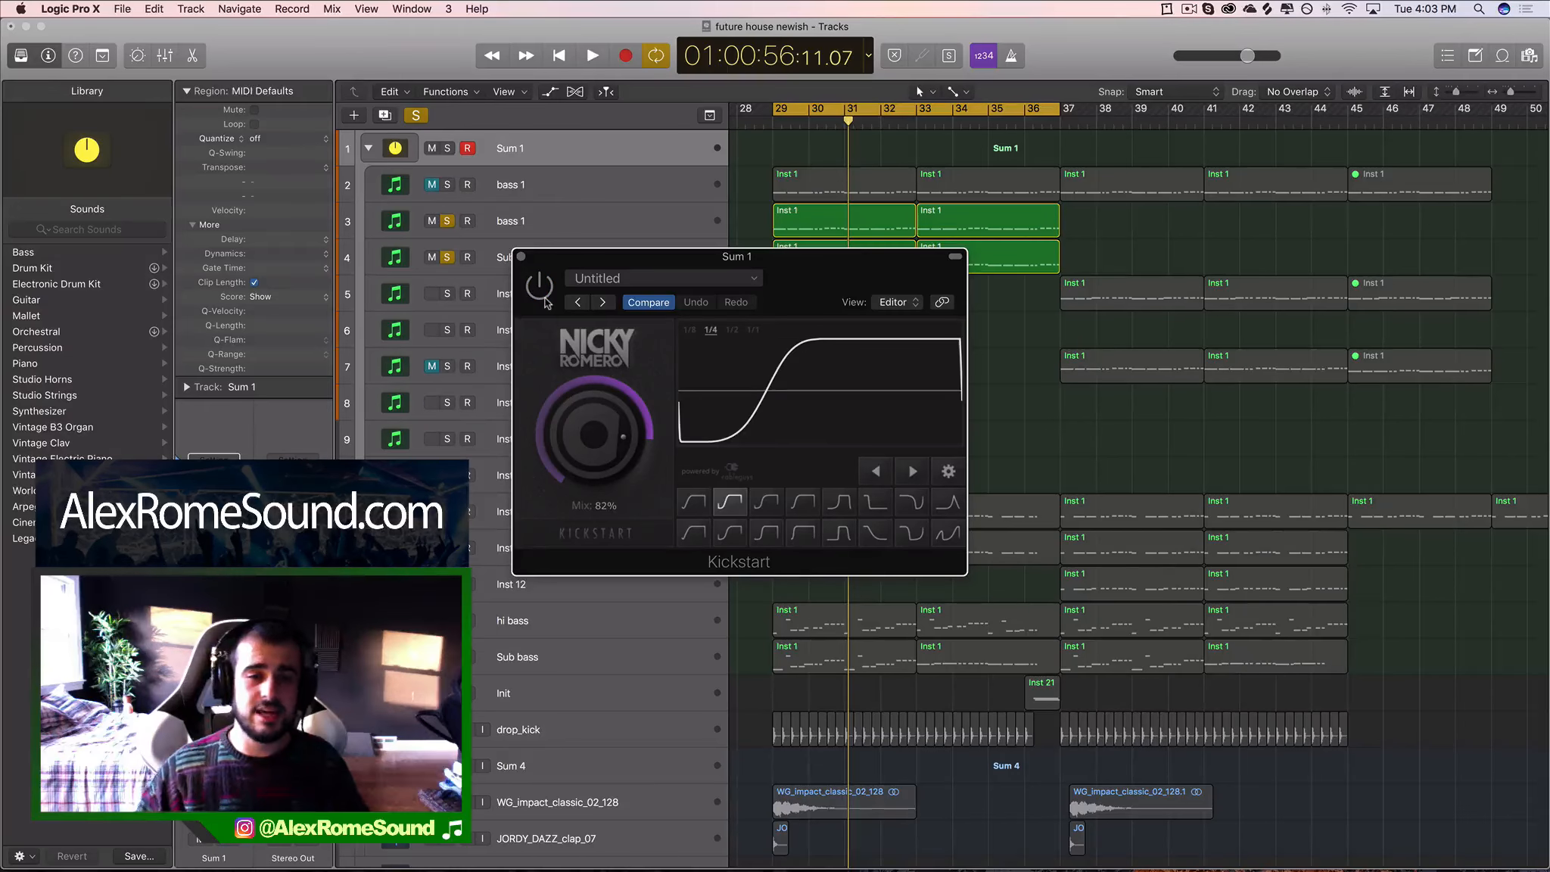
{"action": "left_click_drag", "start_coordinate": [854, 268], "coordinate": [702, 268]}
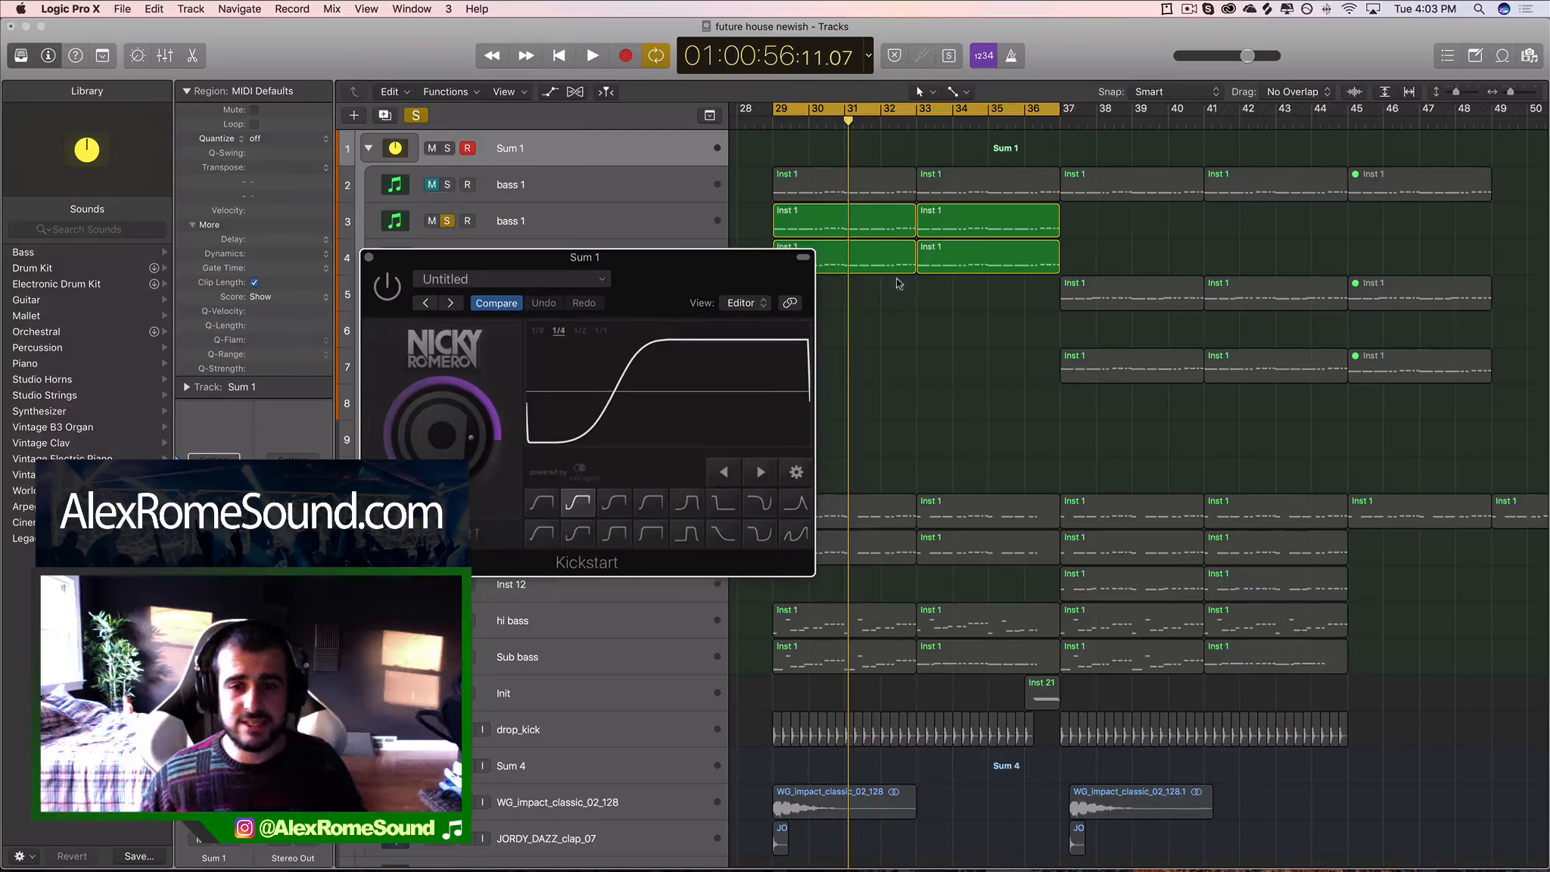
Select the bass 1 and Sub bass layer regions in turn and play both layers with Kickstart bypassed.
{"action": "left_click_drag", "start_coordinate": [893, 293], "coordinate": [958, 227]}
{"action": "left_click_drag", "start_coordinate": [754, 279], "coordinate": [781, 388]}
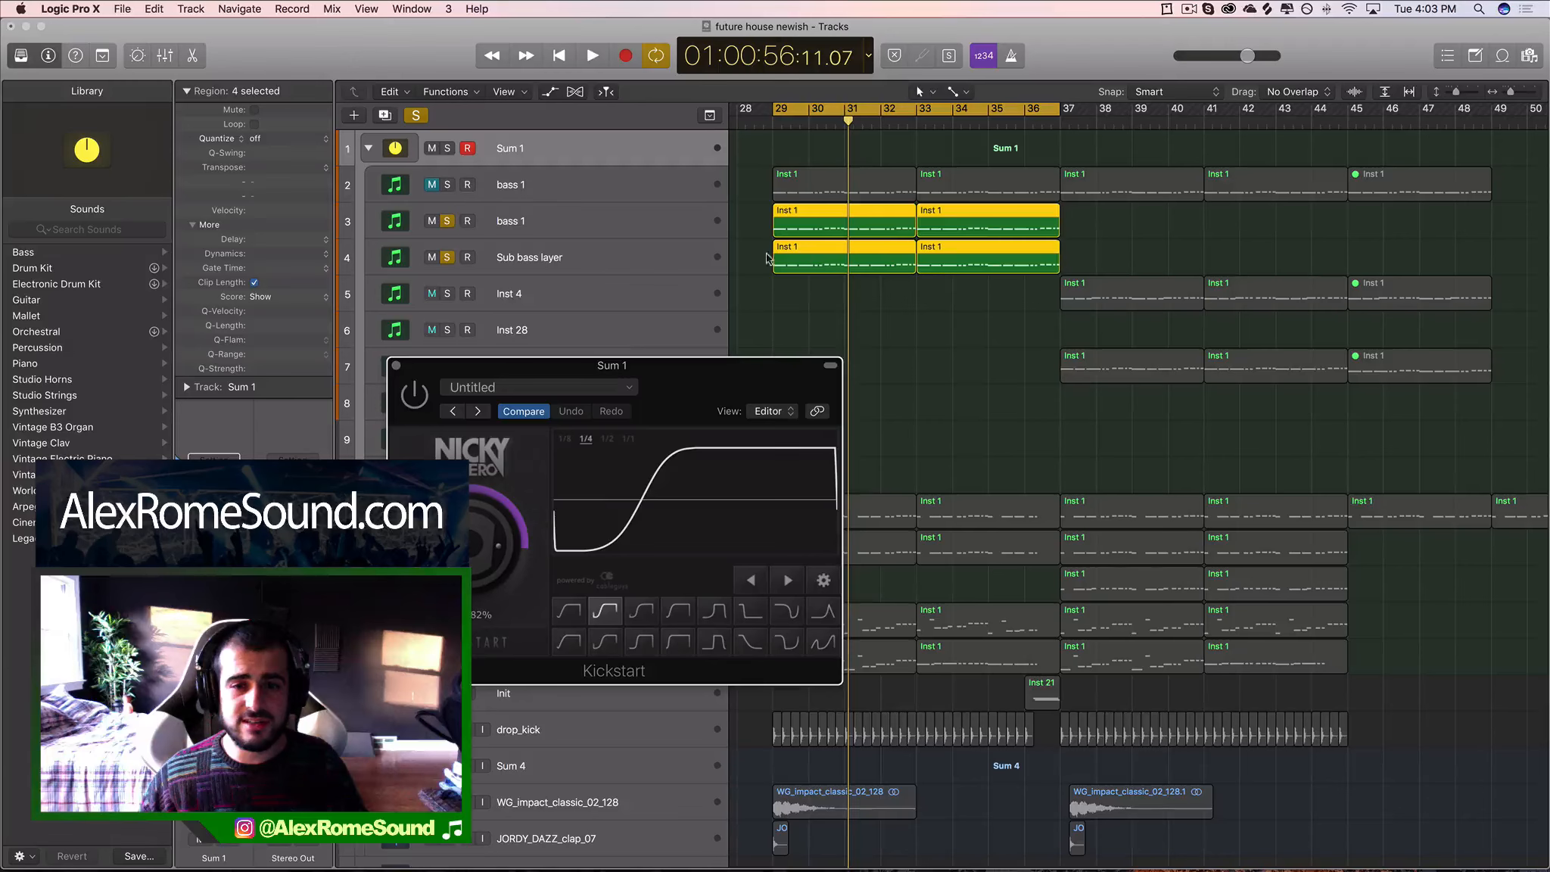
{"action": "left_click_drag", "start_coordinate": [750, 258], "coordinate": [940, 270]}
{"action": "left_click_drag", "start_coordinate": [741, 224], "coordinate": [999, 231]}
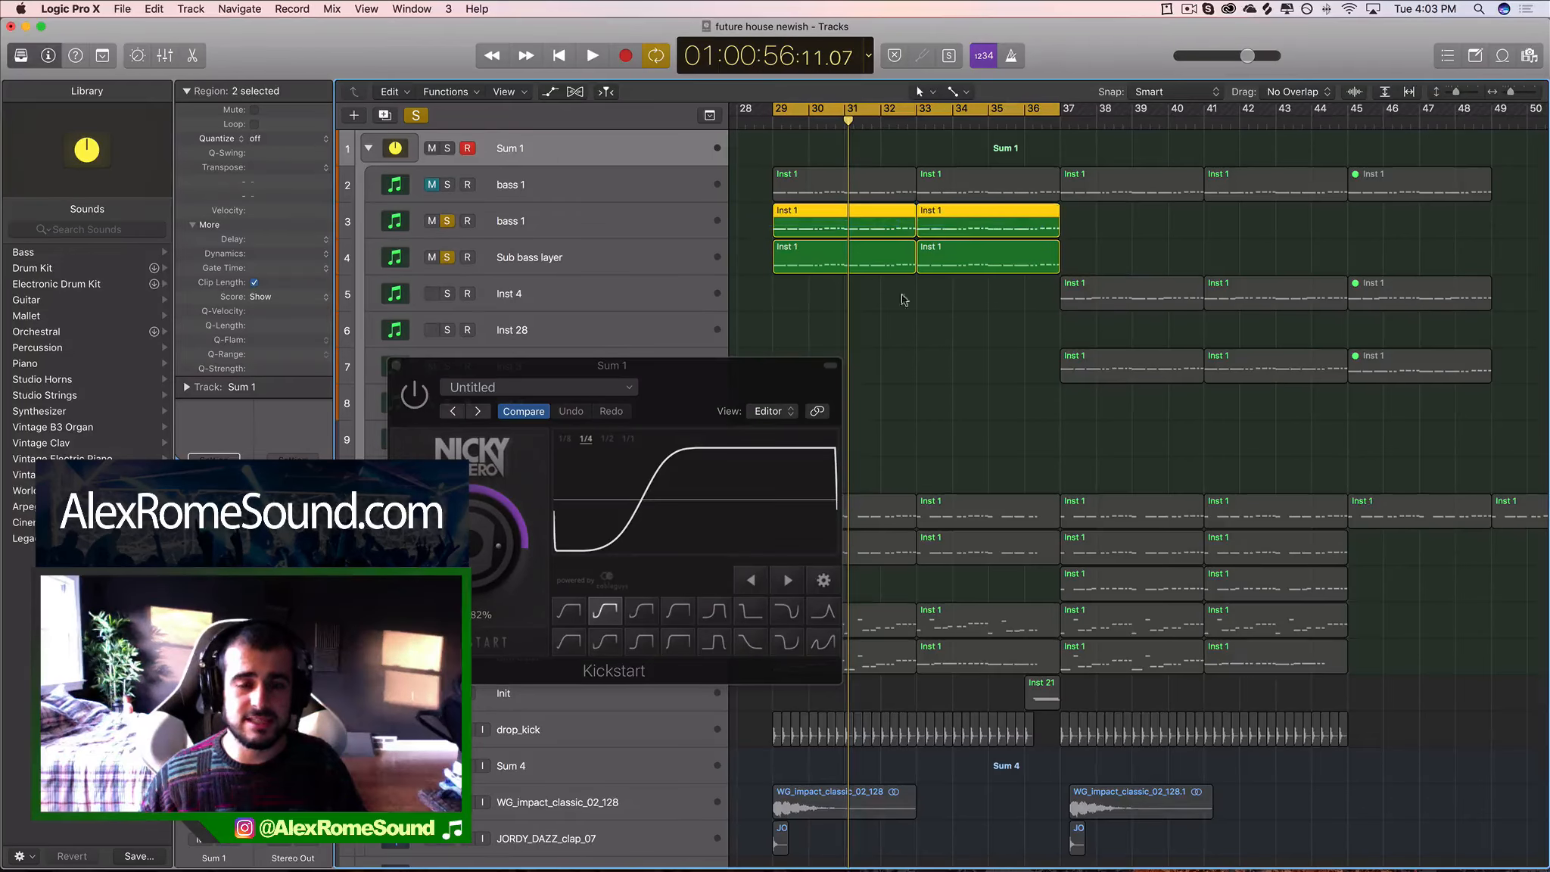
{"action": "key", "text": "space"}
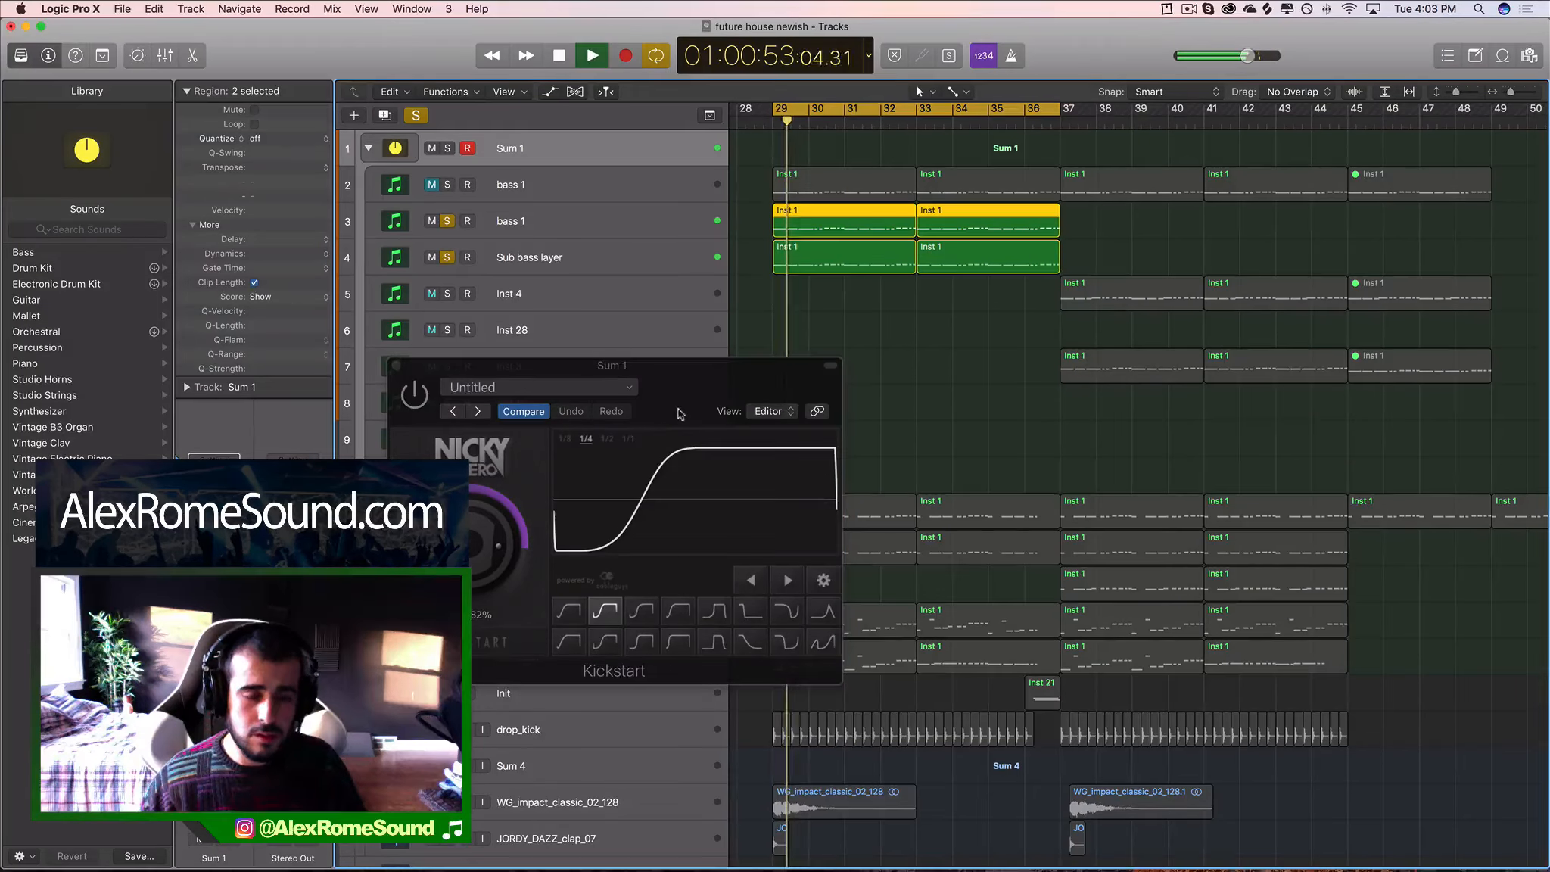
{"action": "left_click_drag", "start_coordinate": [726, 374], "coordinate": [784, 332]}
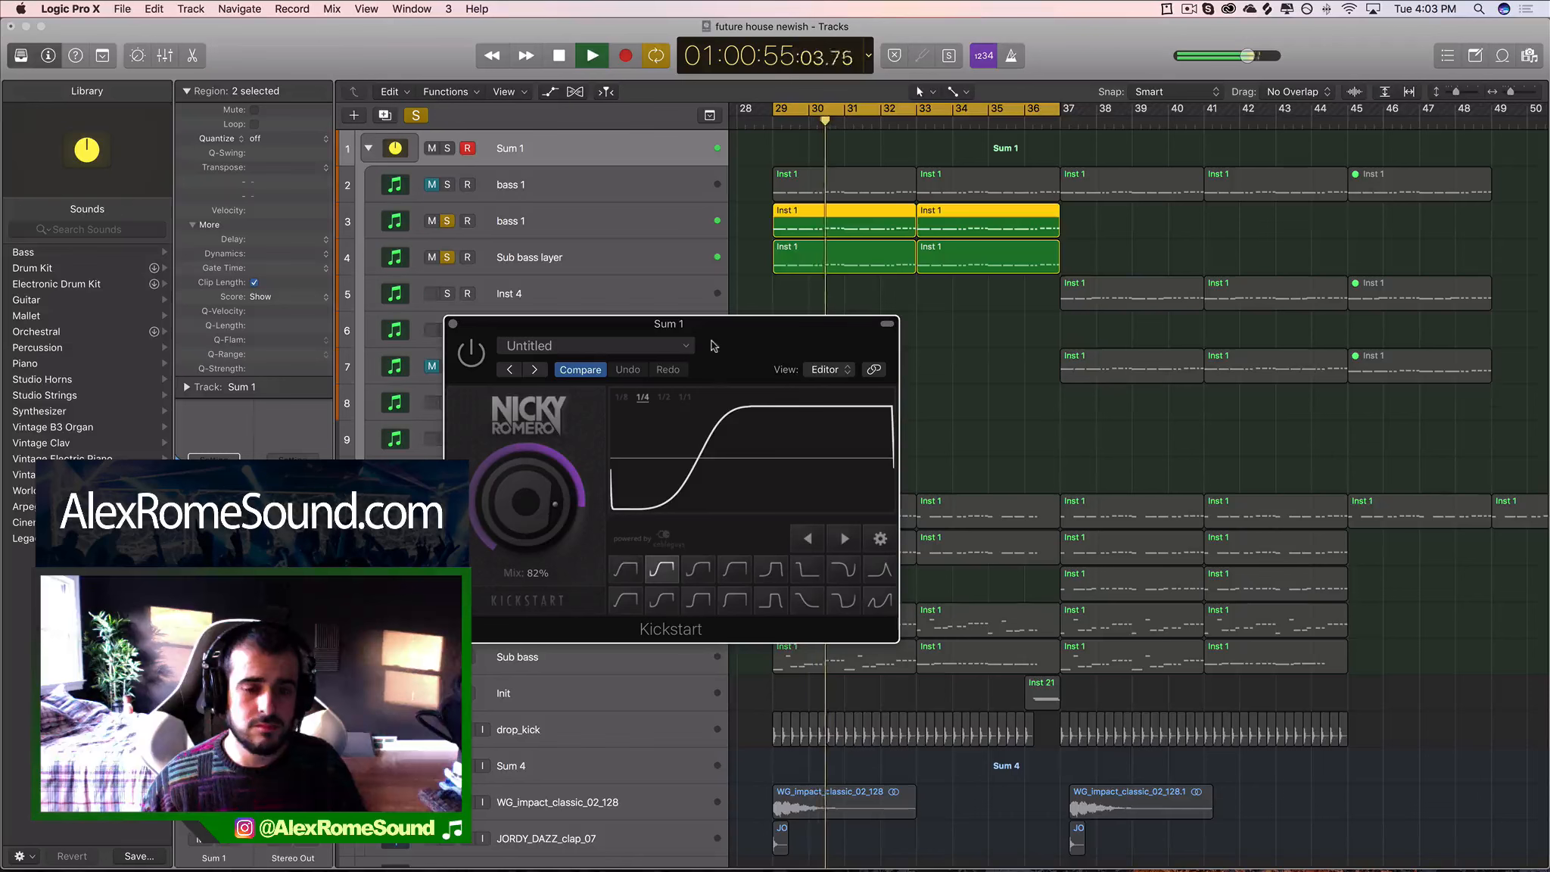
{"action": "key", "text": "space"}
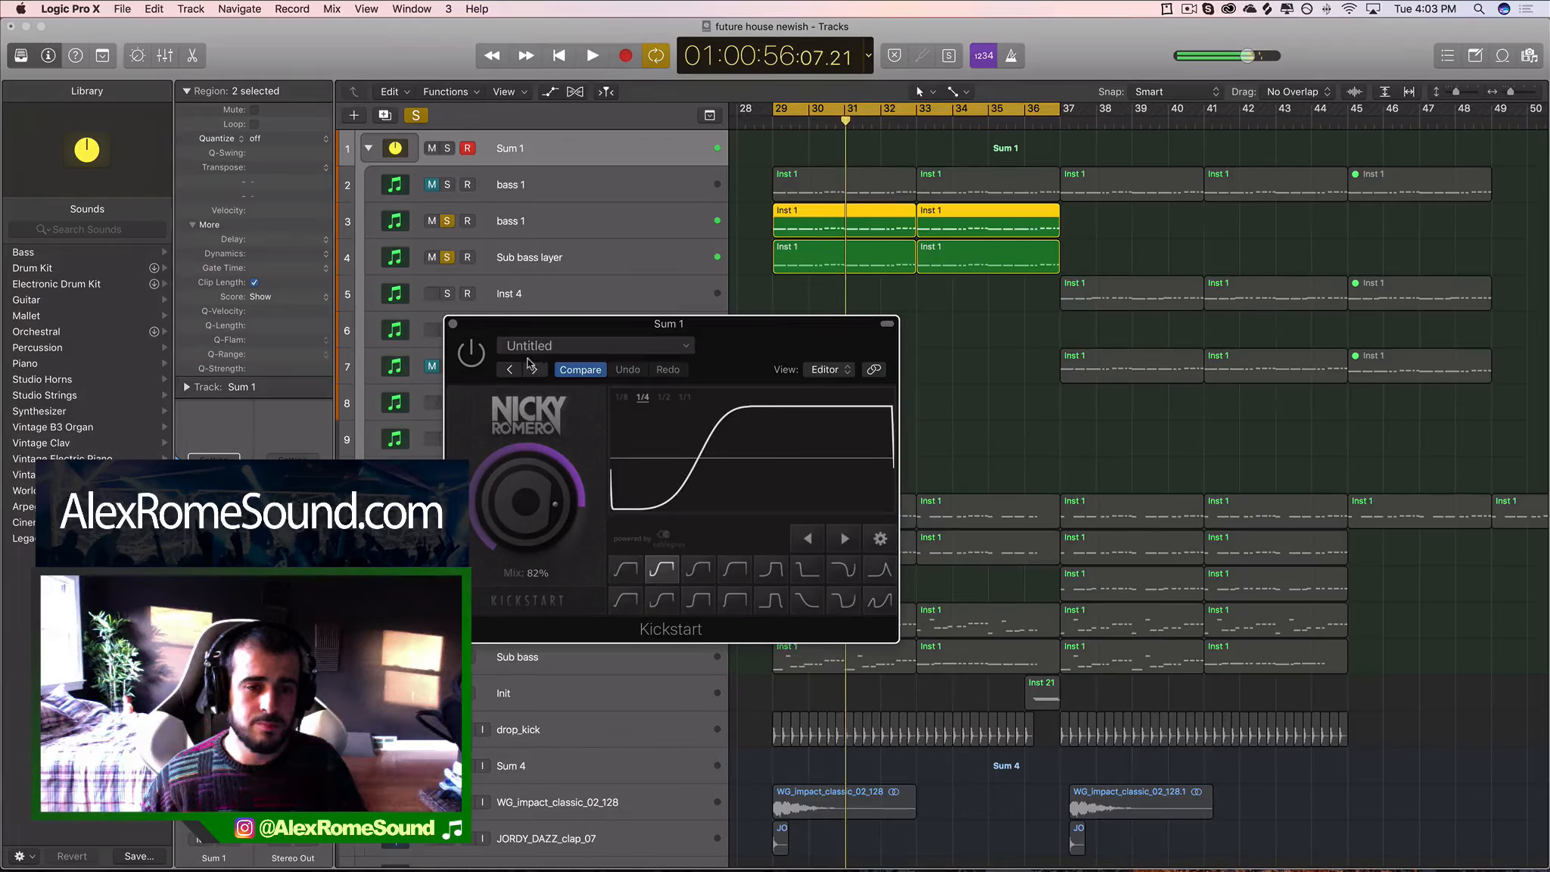
Re-enable Kickstart on Sum 1, raise its mix to 96%, and play the sidechained bass layers.
{"action": "left_click", "coordinate": [470, 357]}
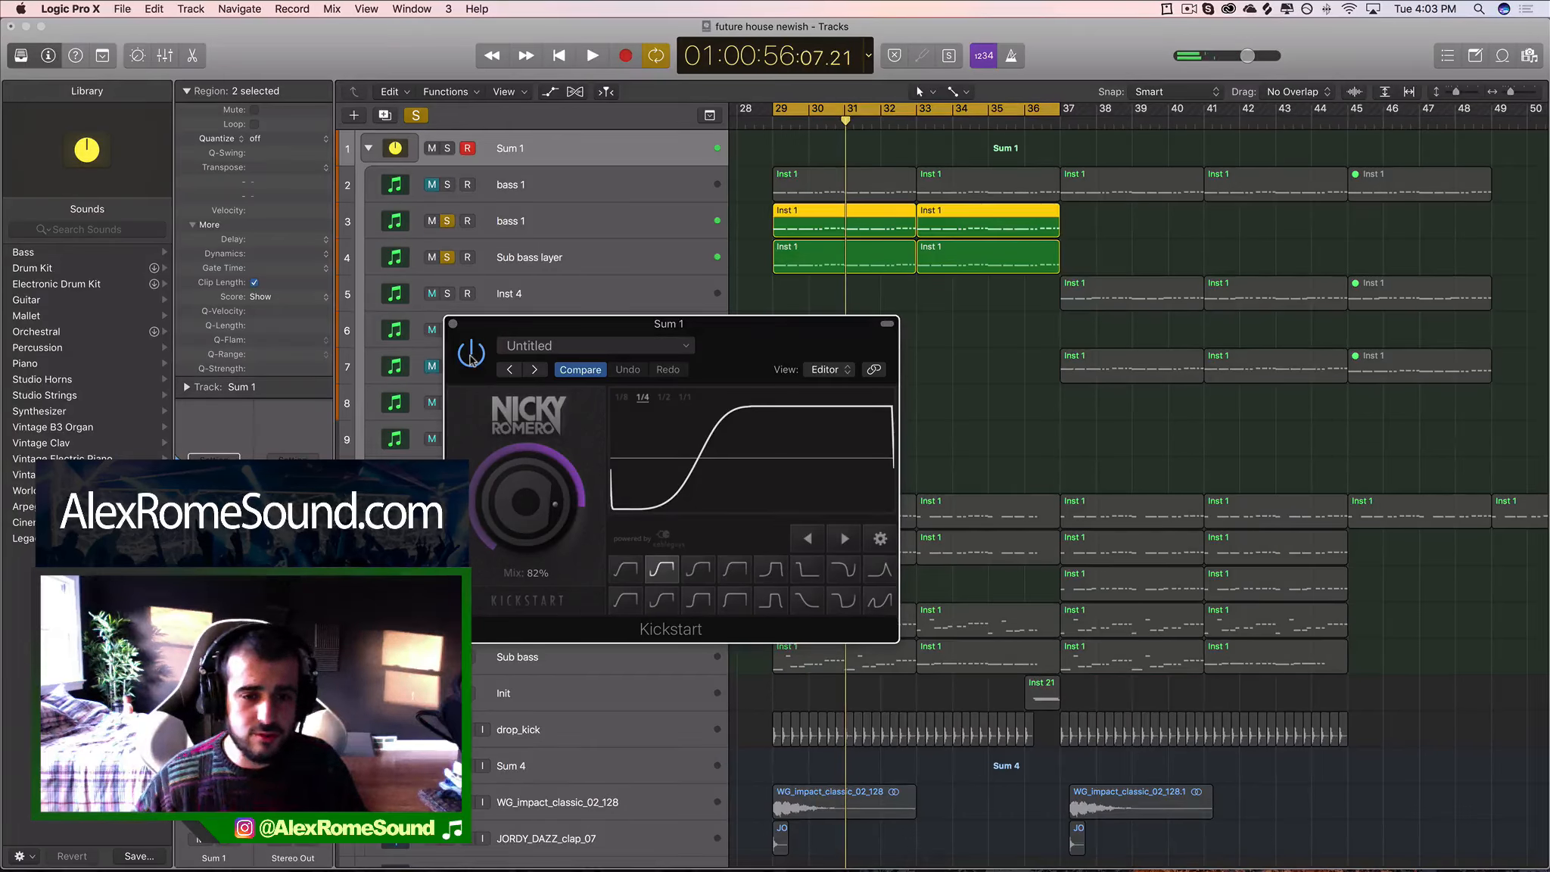
{"action": "left_click_drag", "start_coordinate": [513, 505], "coordinate": [513, 505]}
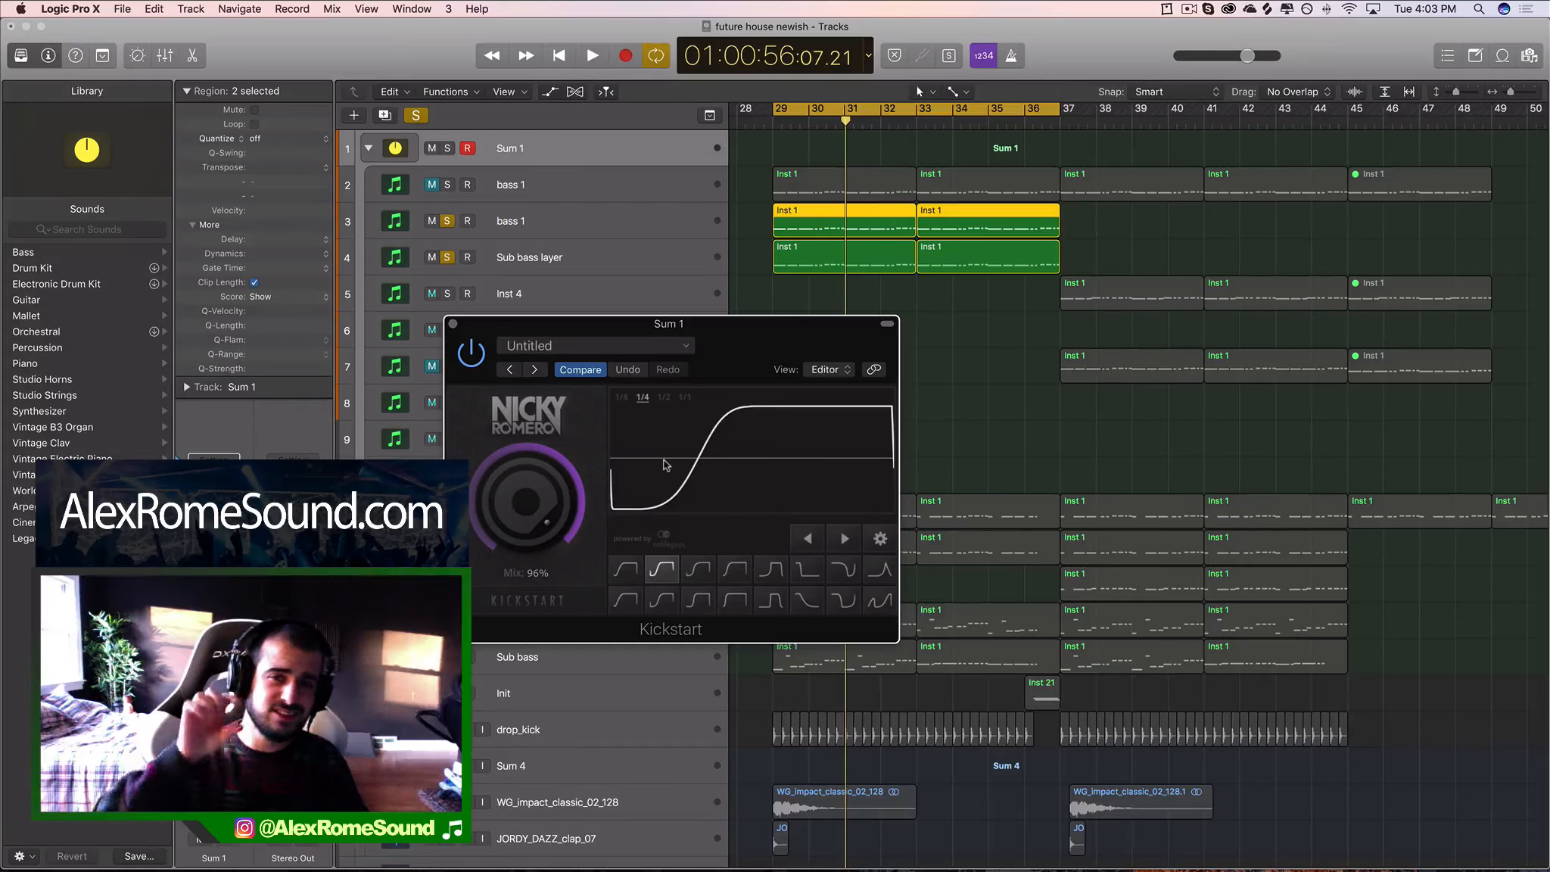
{"action": "key", "text": "space"}
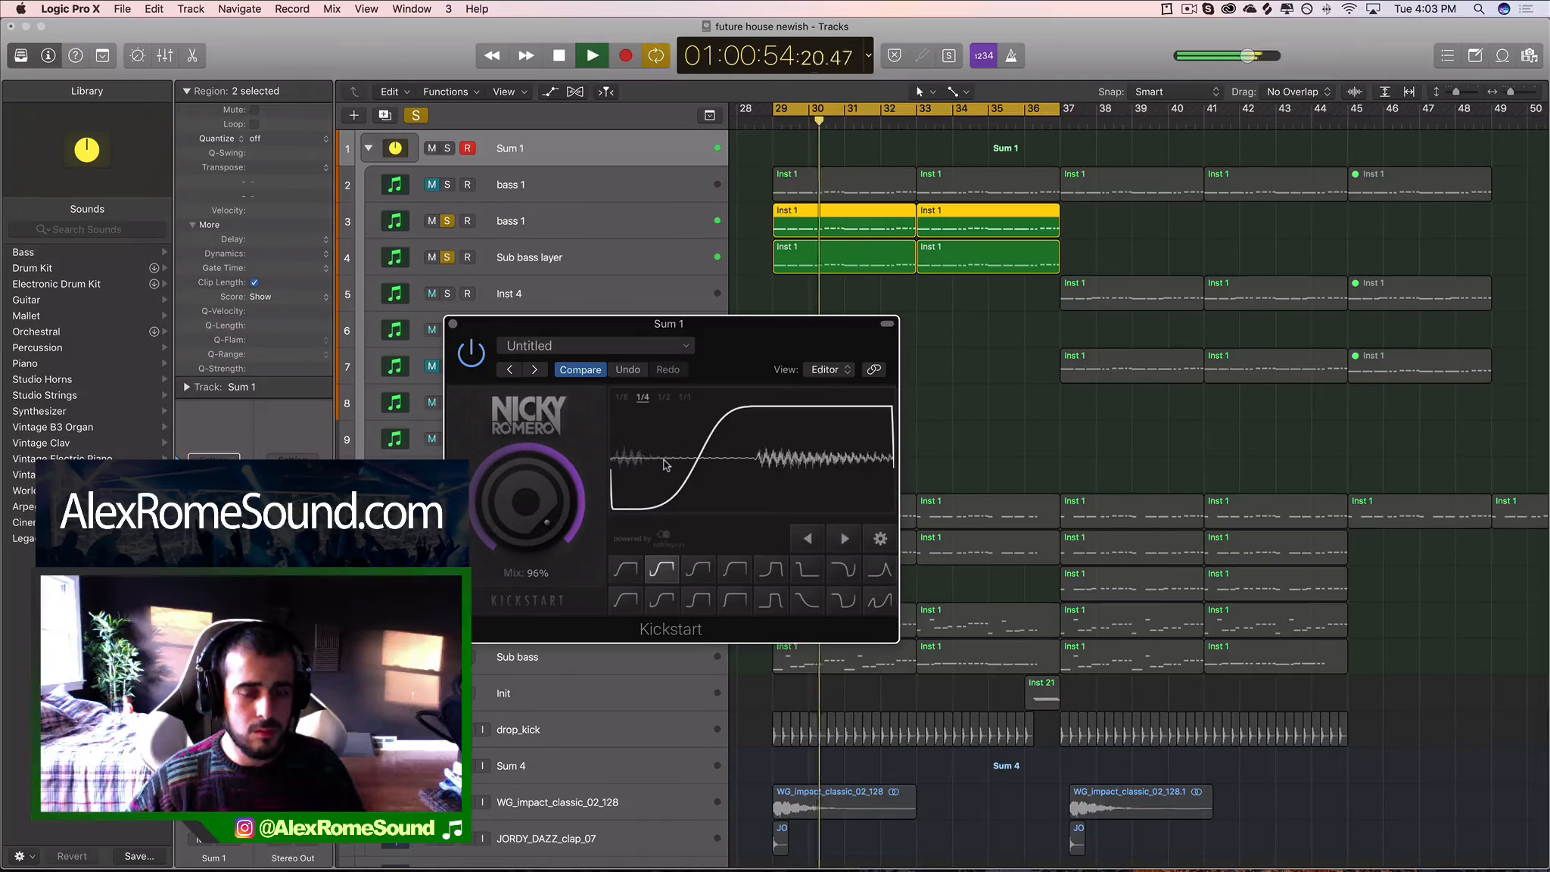
{"action": "key", "text": "space"}
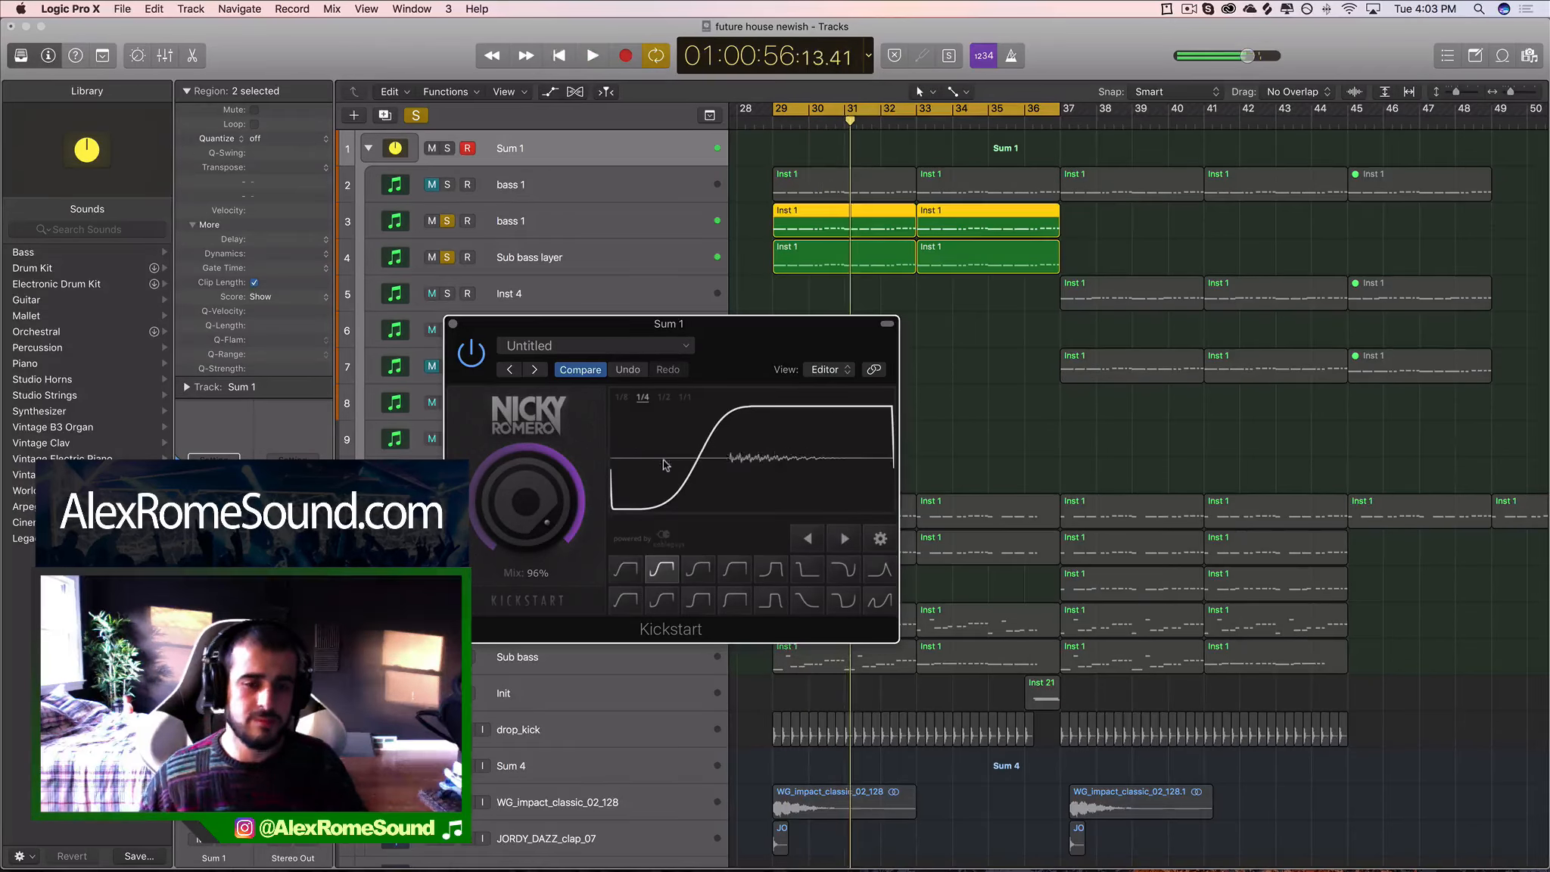
Close Kickstart, then take the soloed bass 1 and Sub bass layer tracks out of solo and mute both.
{"action": "left_click", "coordinate": [453, 323]}
{"action": "left_click", "coordinate": [530, 217]}
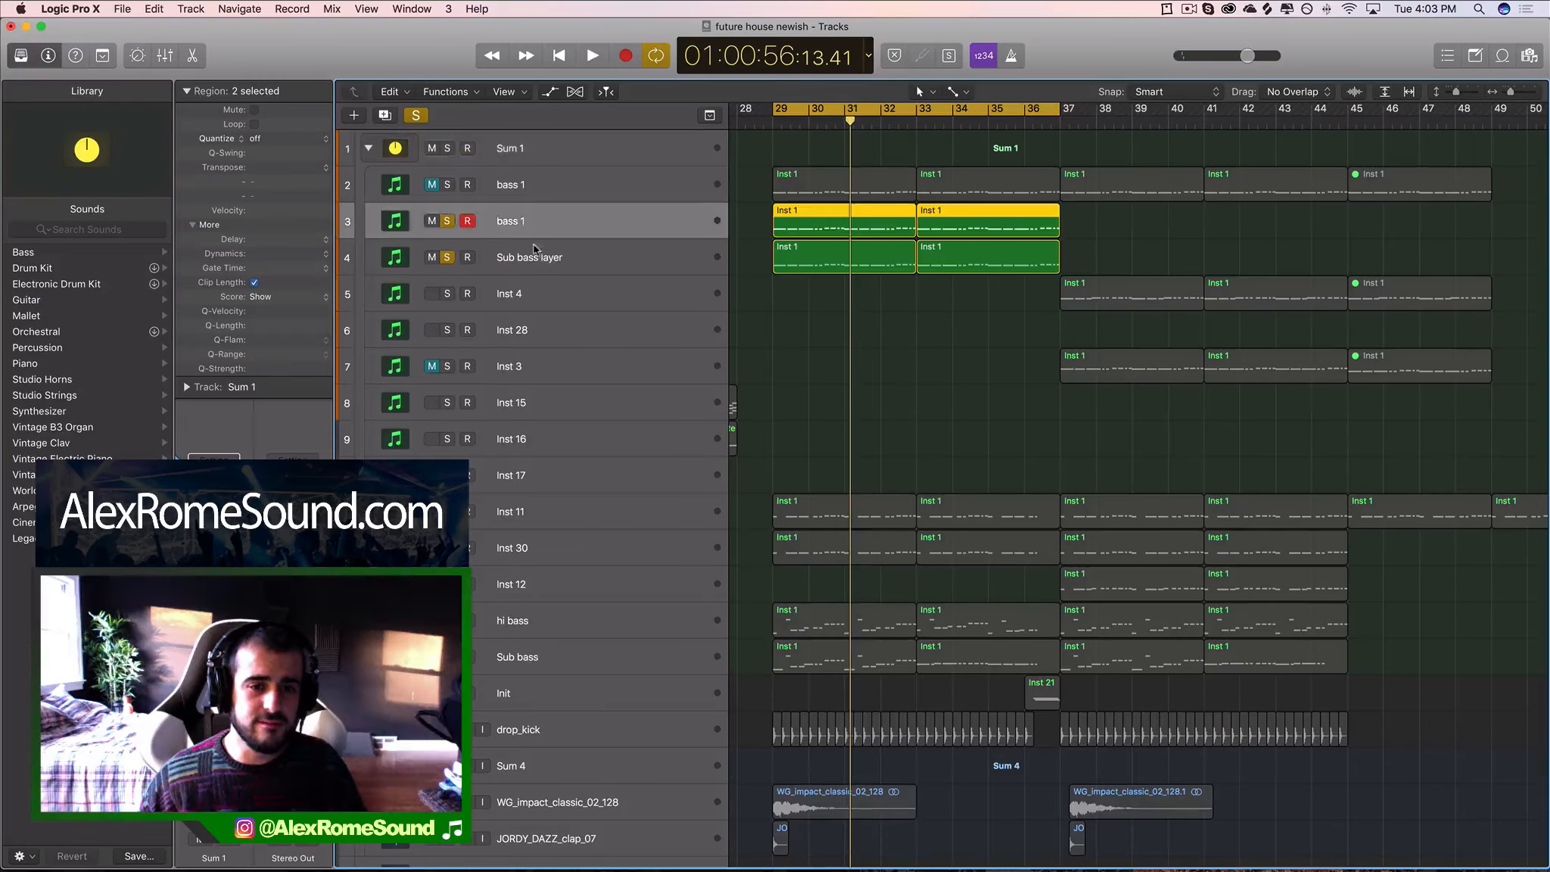
{"action": "left_click", "coordinate": [530, 256]}
{"action": "left_click", "coordinate": [447, 220]}
{"action": "left_click", "coordinate": [447, 256]}
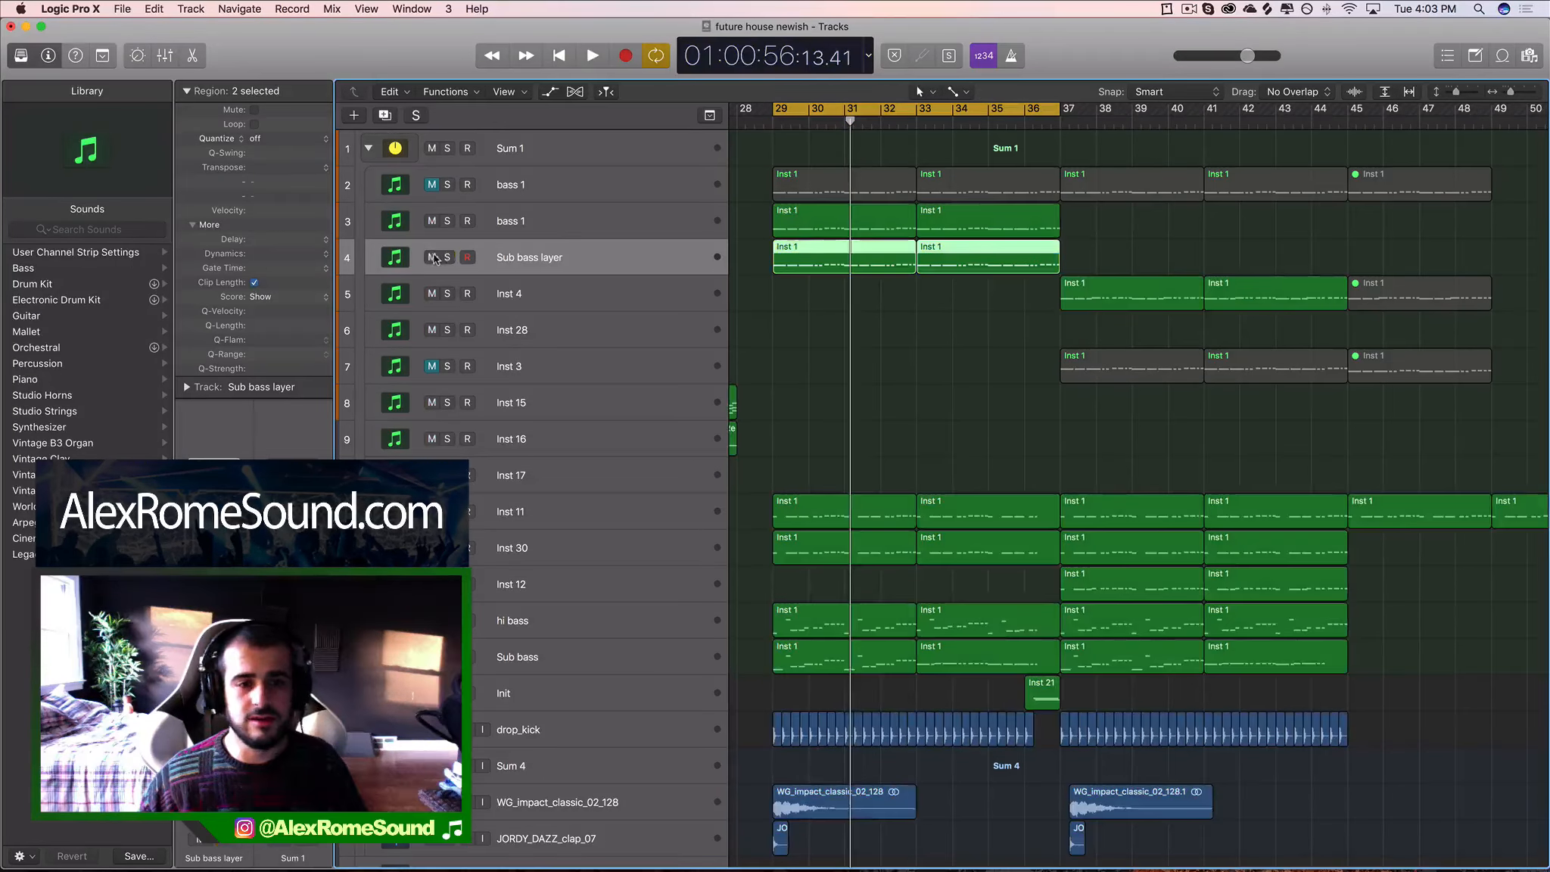
{"action": "left_click", "coordinate": [432, 257]}
{"action": "left_click", "coordinate": [433, 221]}
Play the drop briefly from bar 31 with the two bass layers muted, and stop playback.
{"action": "scroll", "coordinate": [848, 447], "scroll_direction": "down", "scroll_amount": 10}
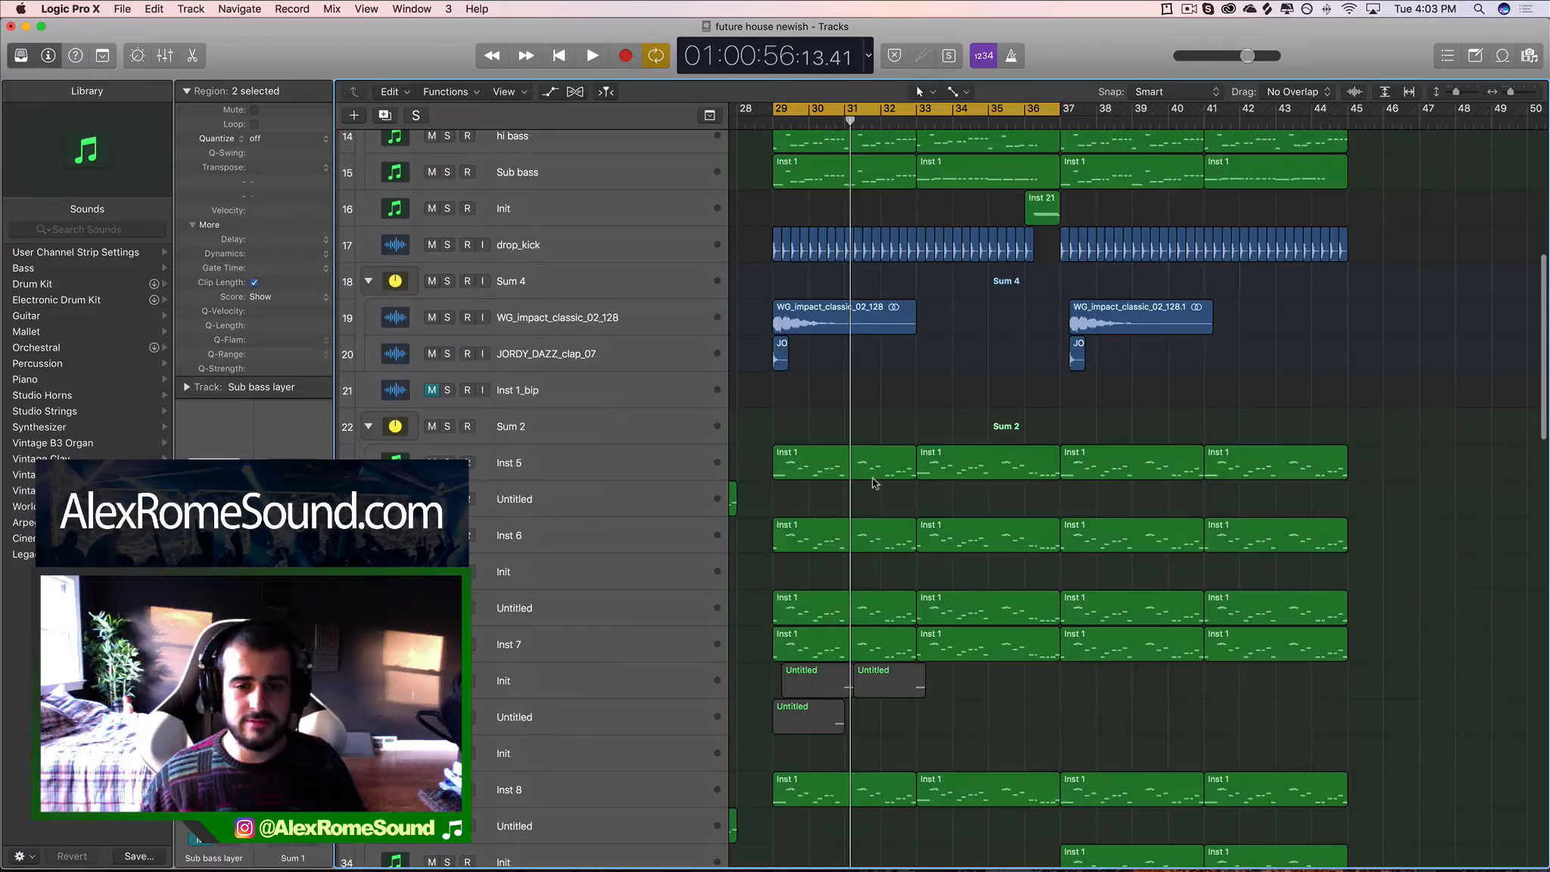
{"action": "key", "text": "space"}
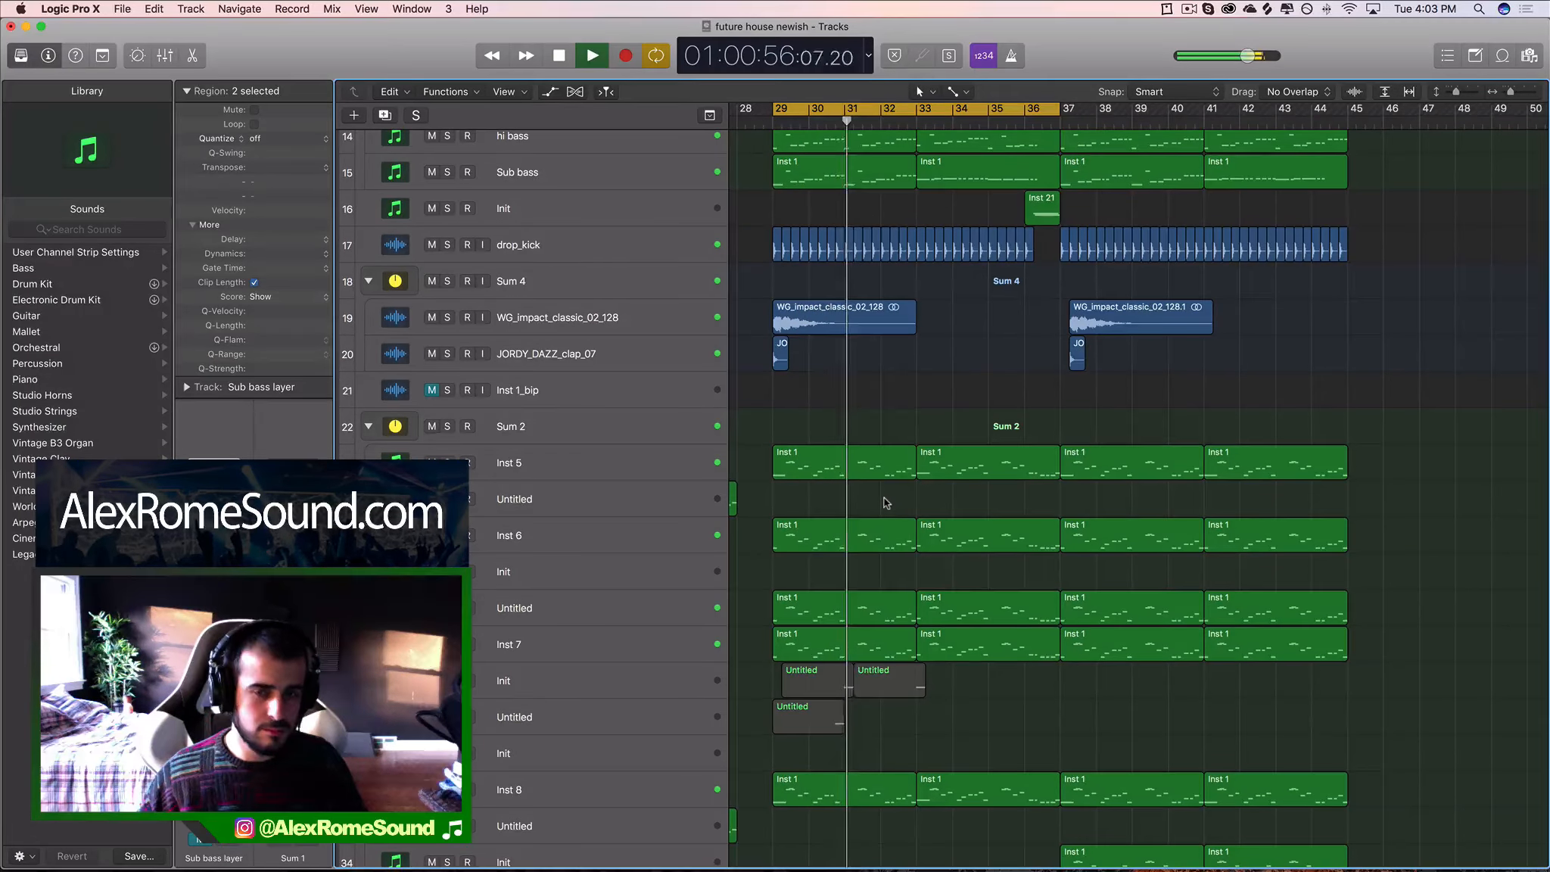
{"action": "key", "text": "space"}
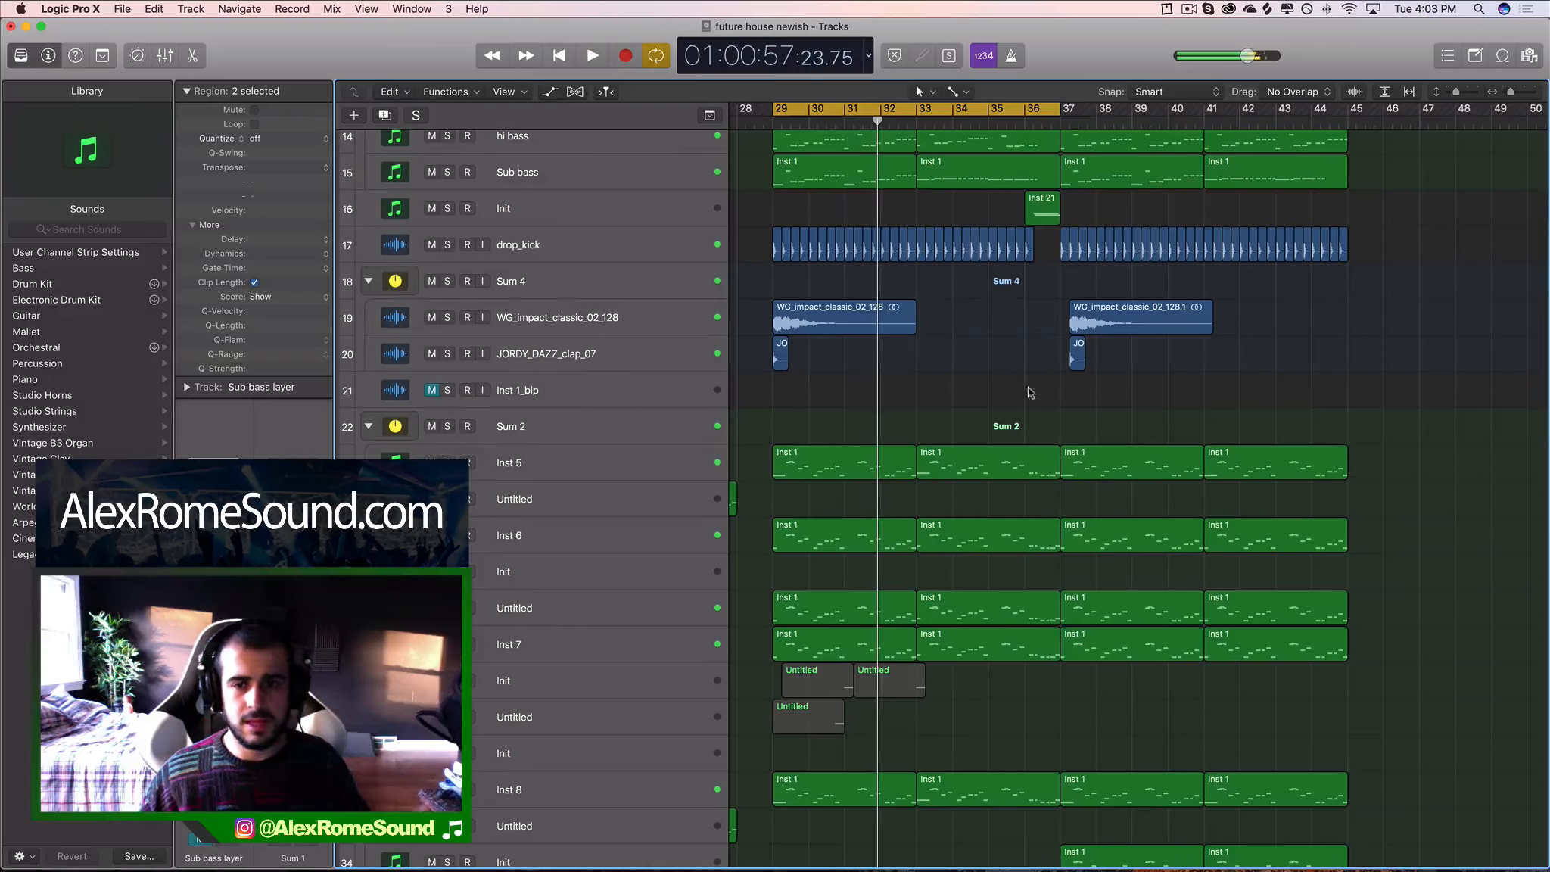
Examine the whole arrangement across its timeline, from the Sum 1 bass tracks down to the vocal and ambient texture tracks, and select the Inst 3 regions.
{"action": "scroll", "coordinate": [1114, 327], "scroll_direction": "up", "scroll_amount": 10}
{"action": "scroll", "coordinate": [1114, 327], "scroll_direction": "left", "scroll_amount": 4}
{"action": "key", "text": "super+Left"}
{"action": "key", "text": "super+Left"}
{"action": "scroll", "coordinate": [1115, 327], "scroll_direction": "down", "scroll_amount": 20}
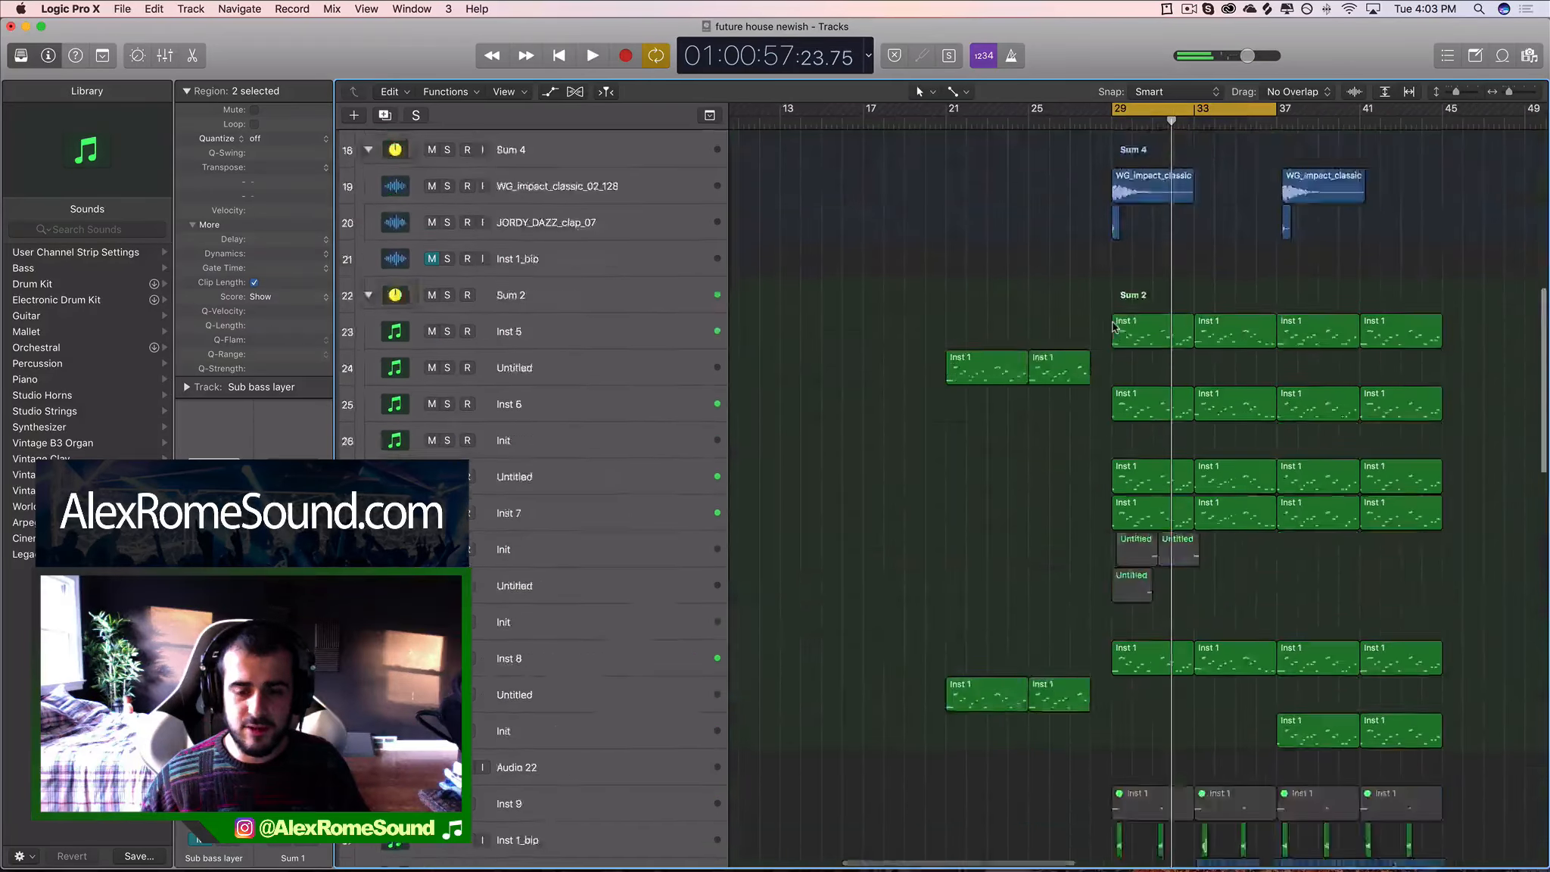
{"action": "scroll", "coordinate": [1113, 322], "scroll_direction": "up", "scroll_amount": 20}
{"action": "key", "text": "super+Left"}
{"action": "key", "text": "super+Left"}
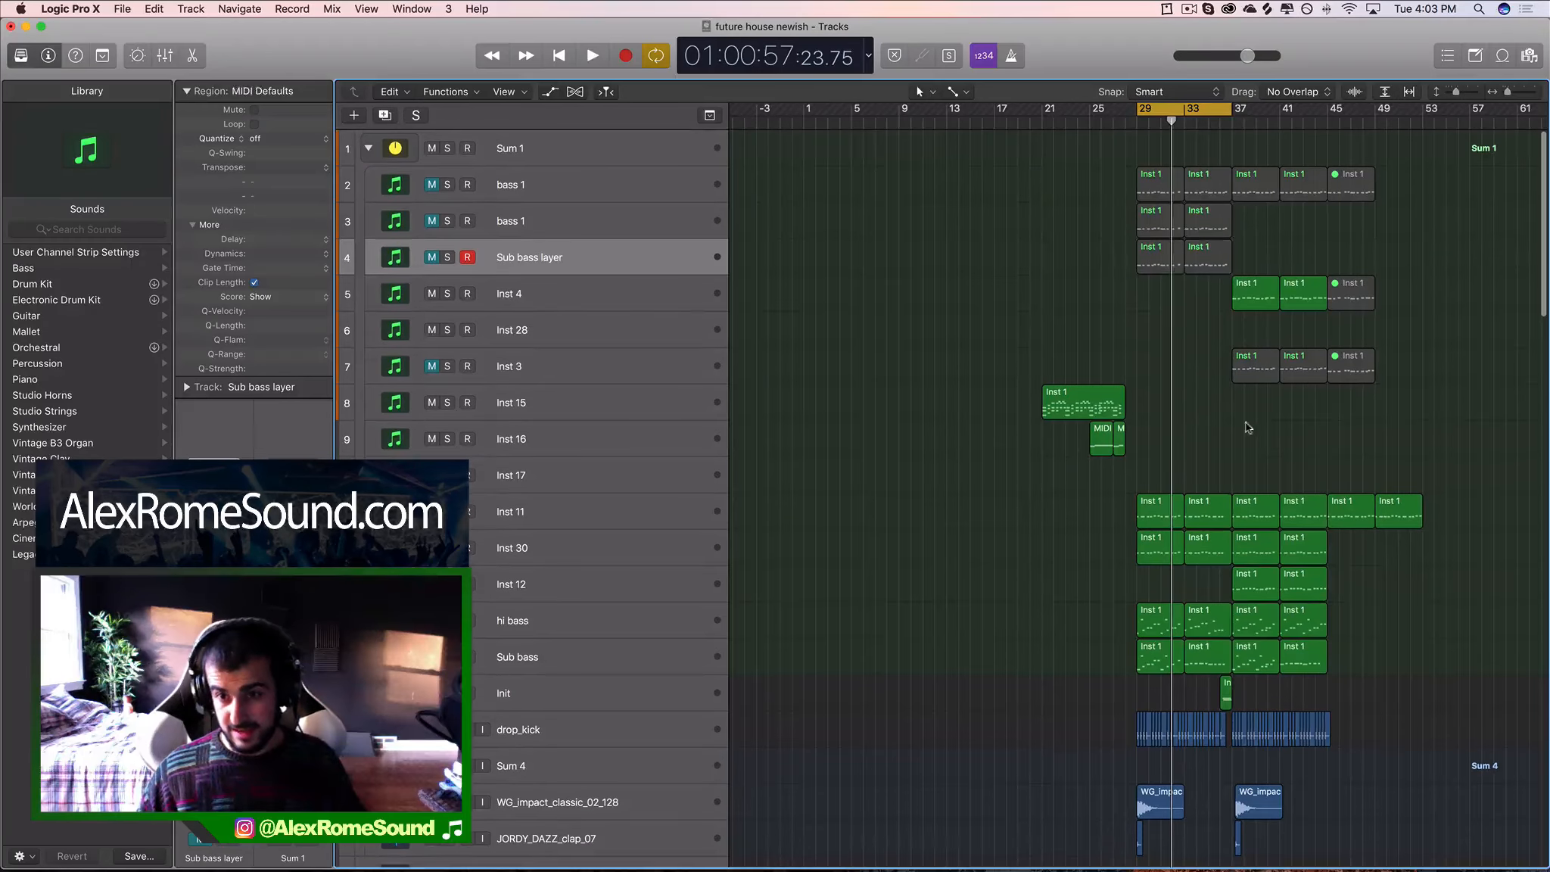
{"action": "left_click_drag", "start_coordinate": [1249, 422], "coordinate": [1419, 338]}
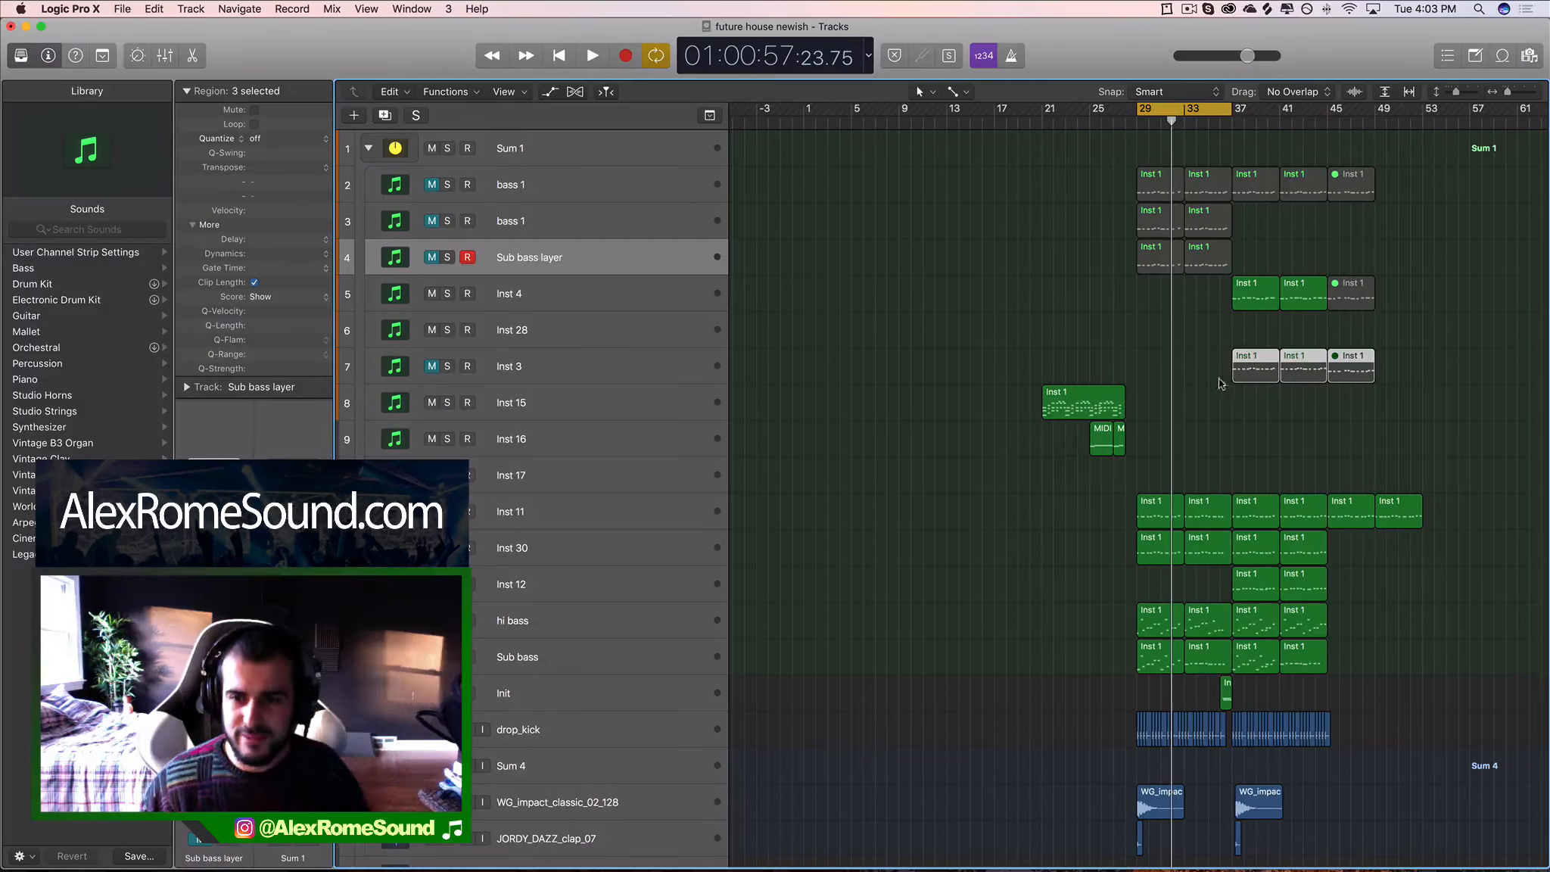
{"action": "scroll", "coordinate": [1403, 383], "scroll_direction": "down", "scroll_amount": 20}
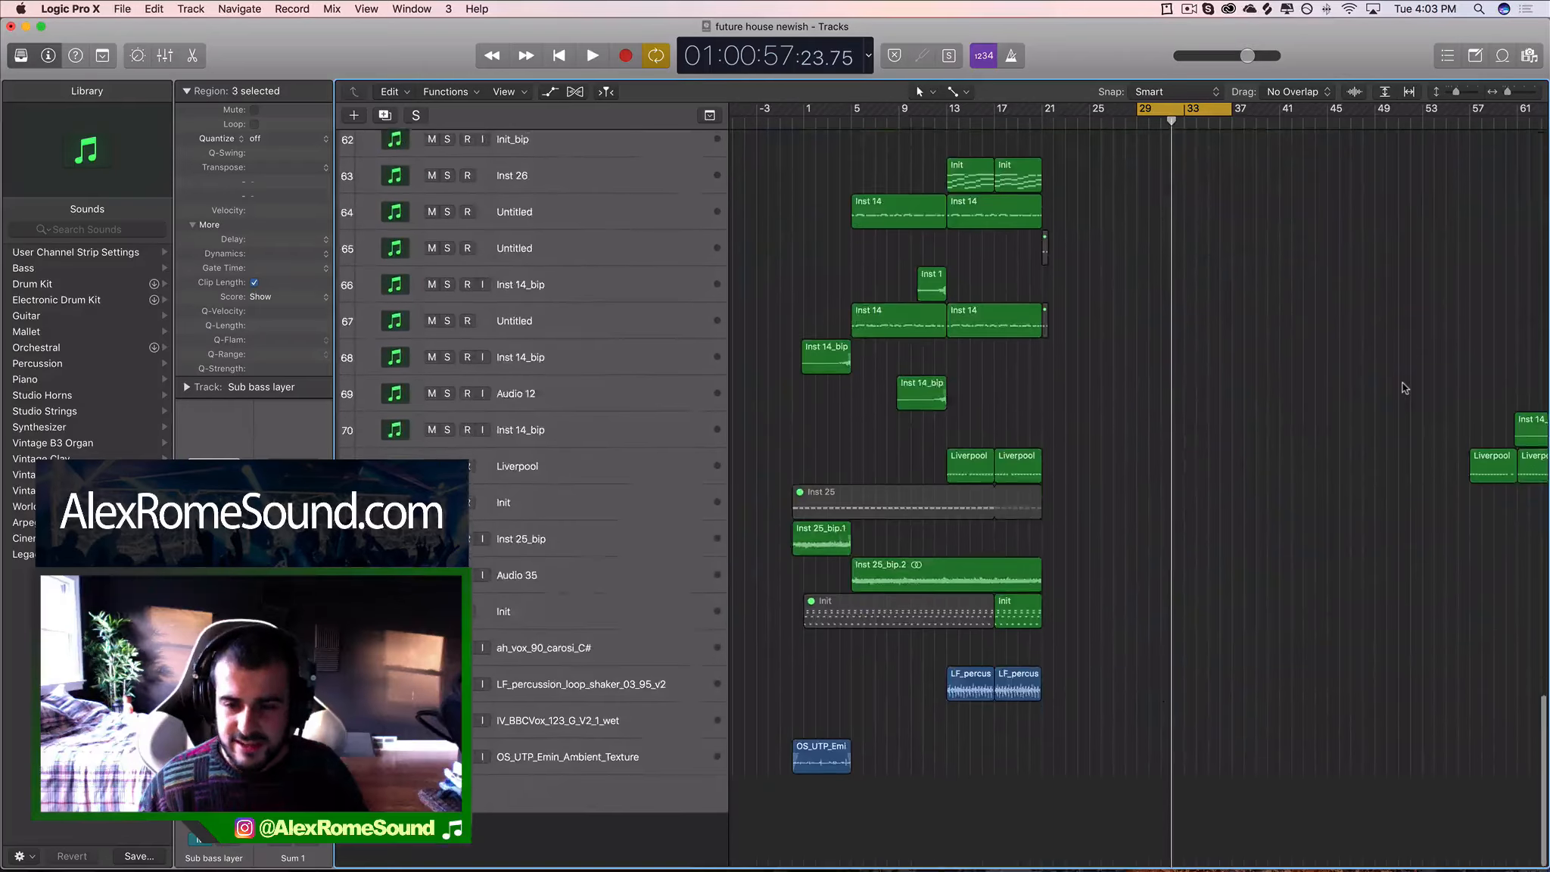
{"action": "scroll", "coordinate": [1403, 383], "scroll_direction": "up", "scroll_amount": 20}
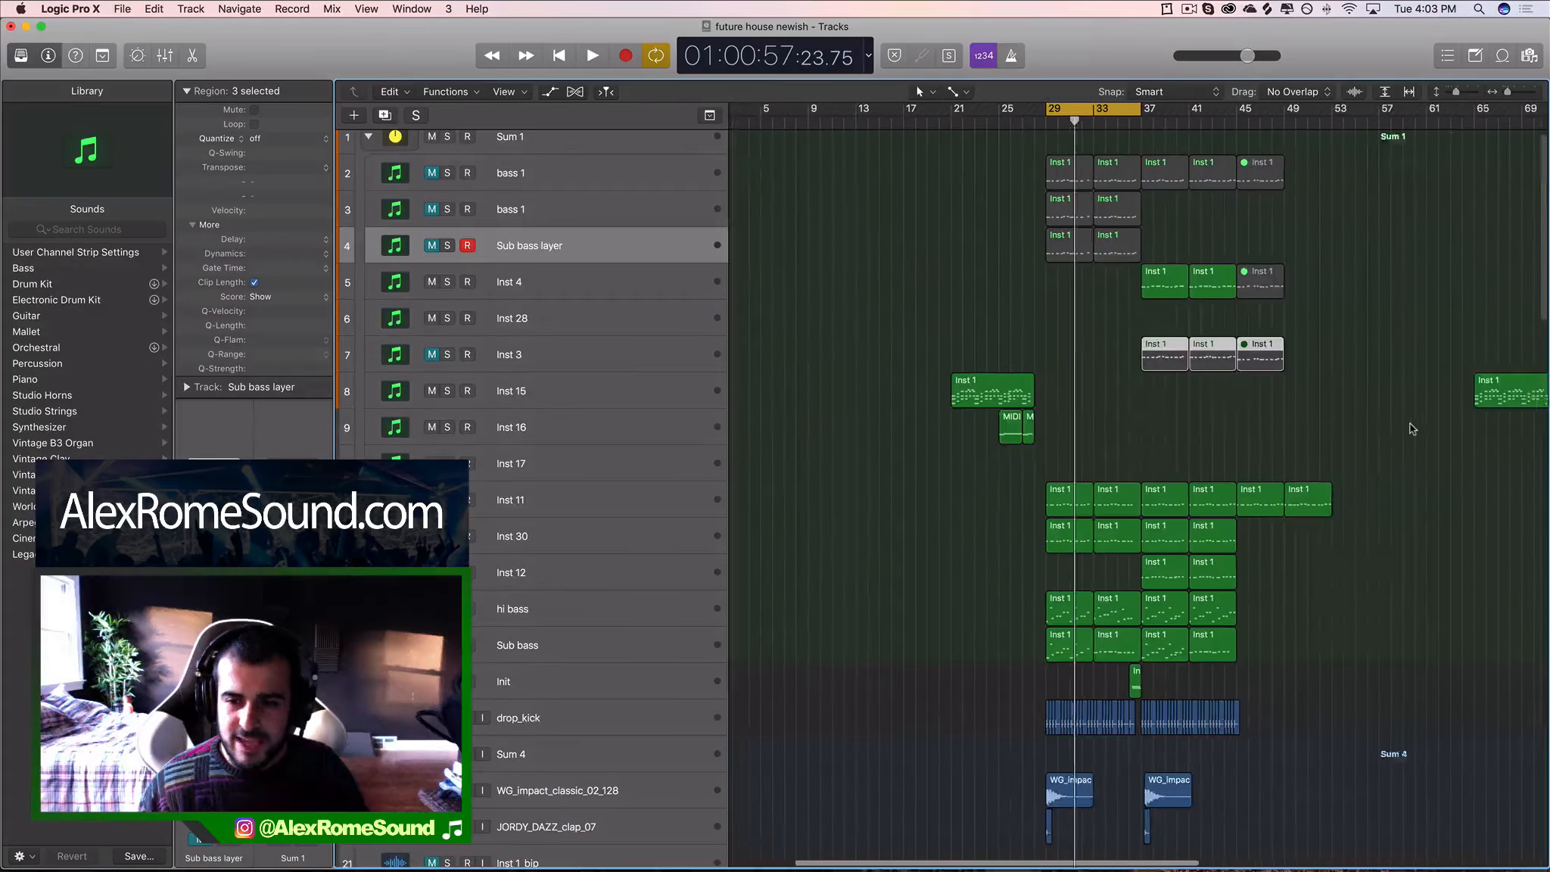
{"action": "scroll", "coordinate": [1409, 422], "scroll_direction": "down", "scroll_amount": 10}
{"action": "scroll", "coordinate": [1409, 423], "scroll_direction": "right", "scroll_amount": 5}
Switch to Discord to view the Hit Maker Group server's general channel, and return to Logic Pro X.
{"action": "mouse_move", "coordinate": [1140, 865]}
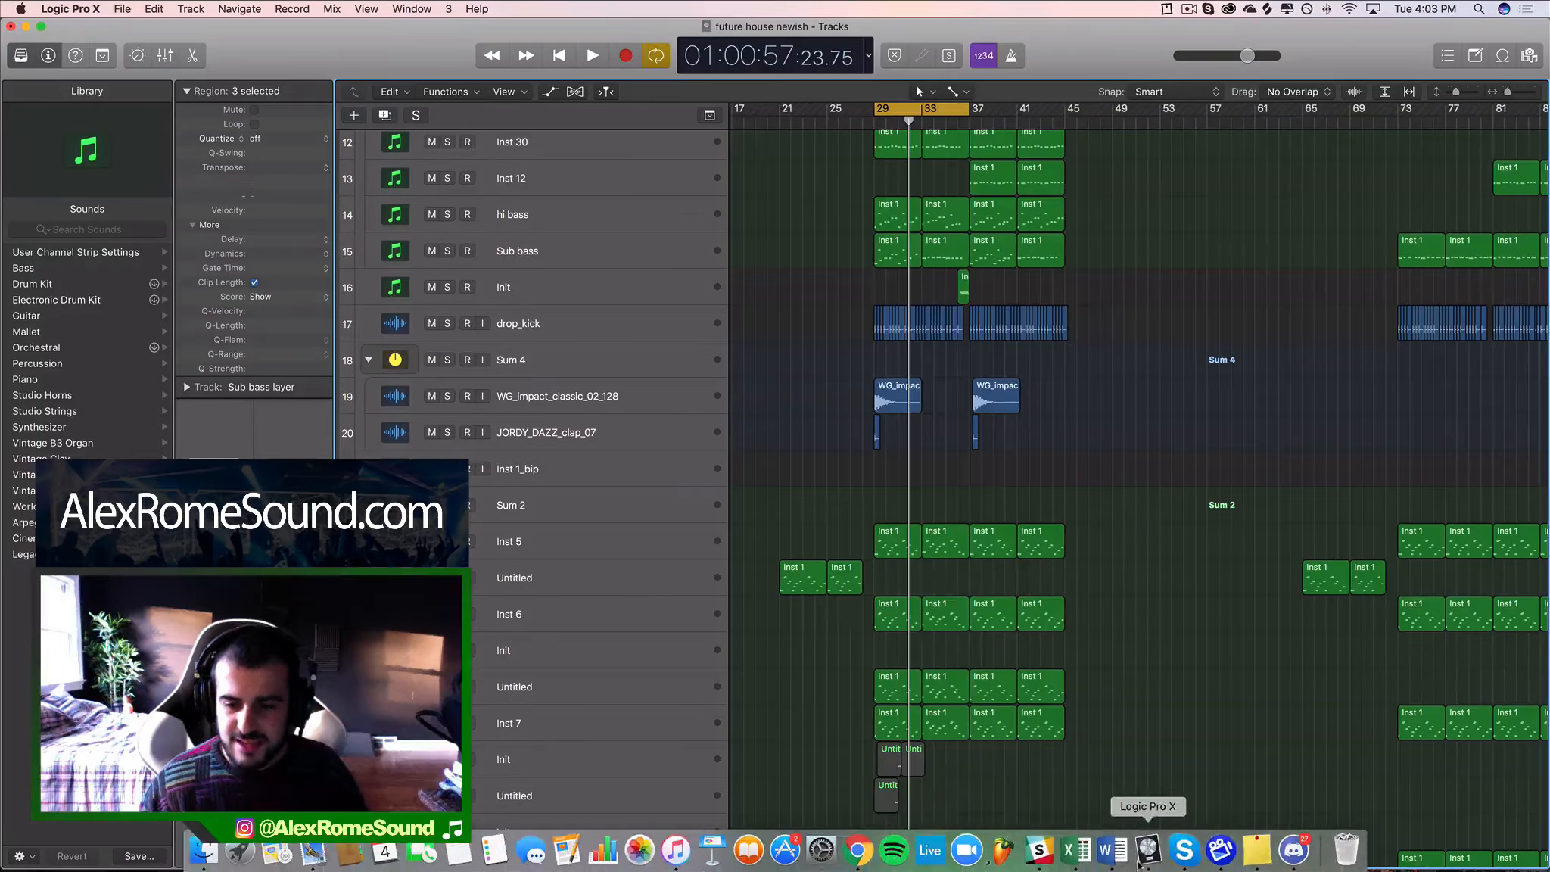
{"action": "left_click", "coordinate": [1294, 849]}
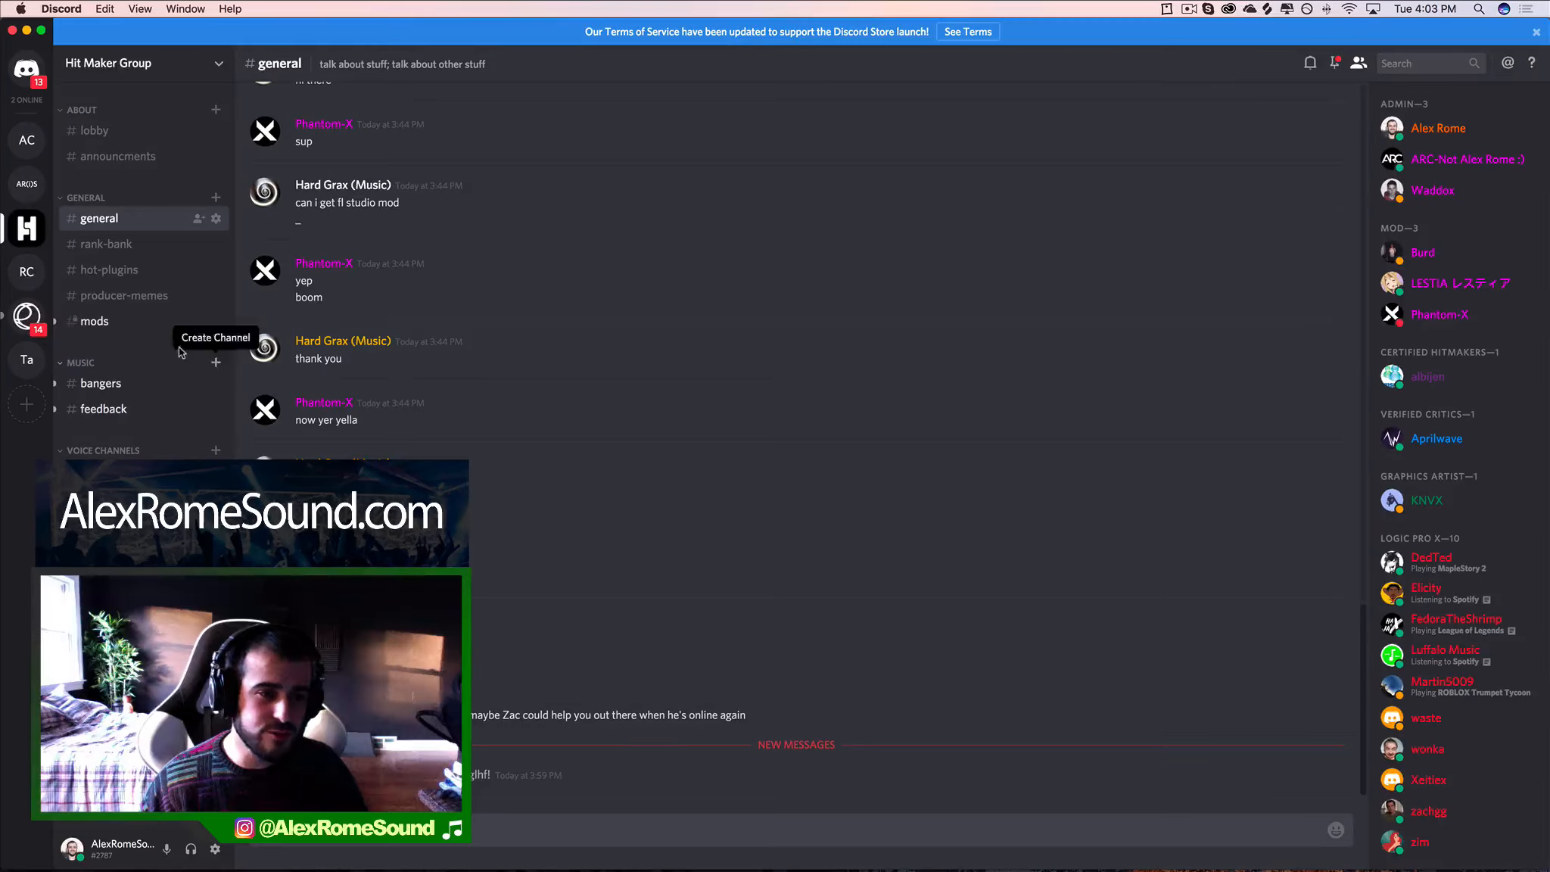
{"action": "key", "text": "super+Tab"}
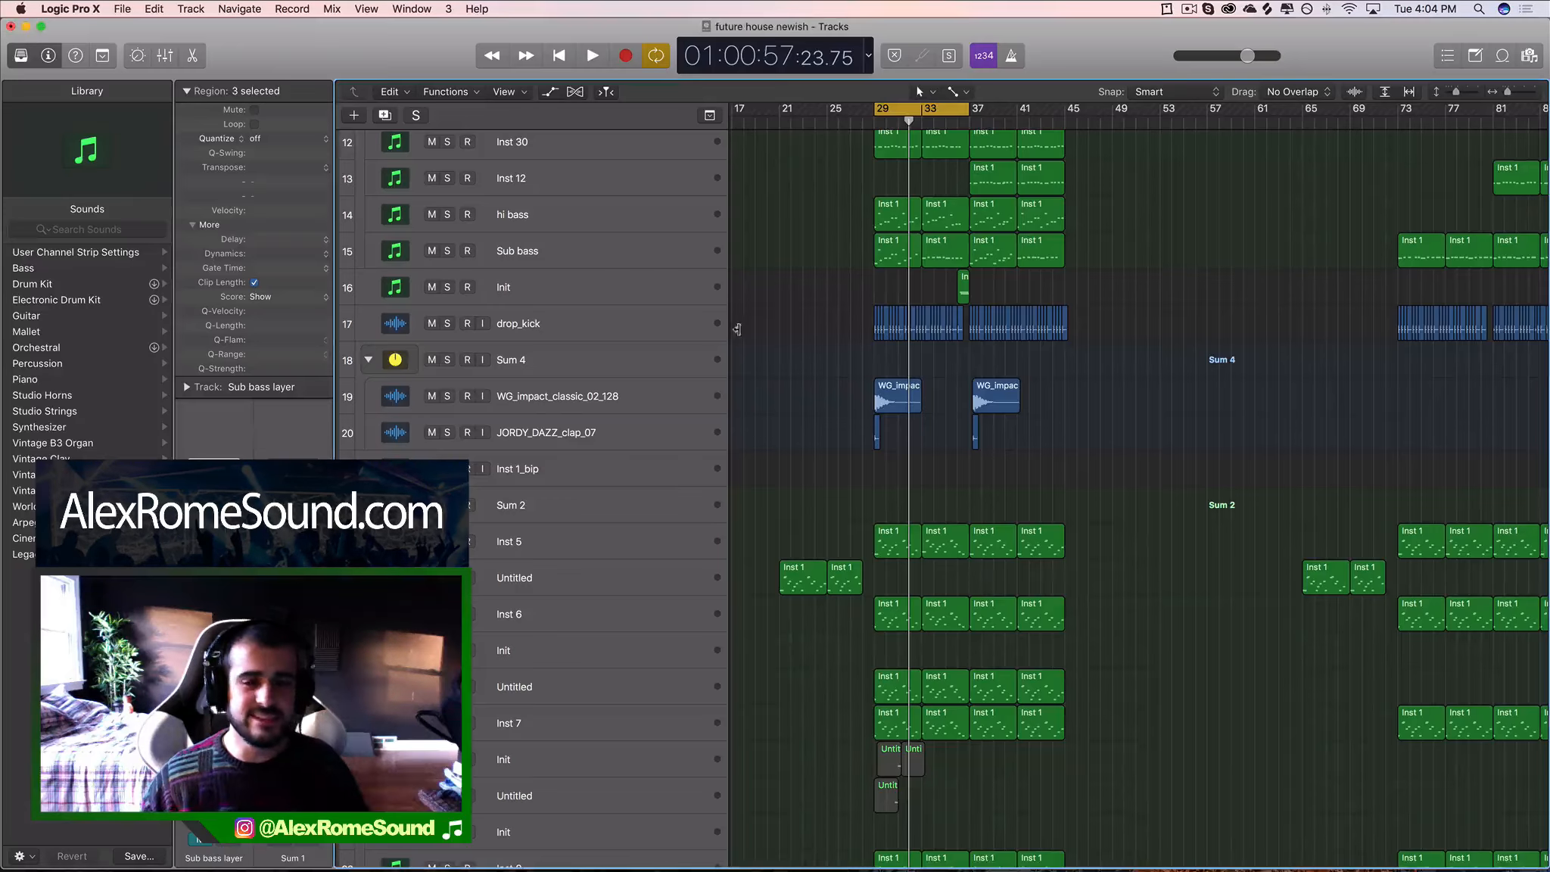
{"action": "scroll", "coordinate": [1092, 439], "scroll_direction": "left", "scroll_amount": 5}
{"action": "scroll", "coordinate": [1093, 439], "scroll_direction": "down", "scroll_amount": 3}
{"action": "scroll", "coordinate": [1093, 440], "scroll_direction": "up", "scroll_amount": 10}
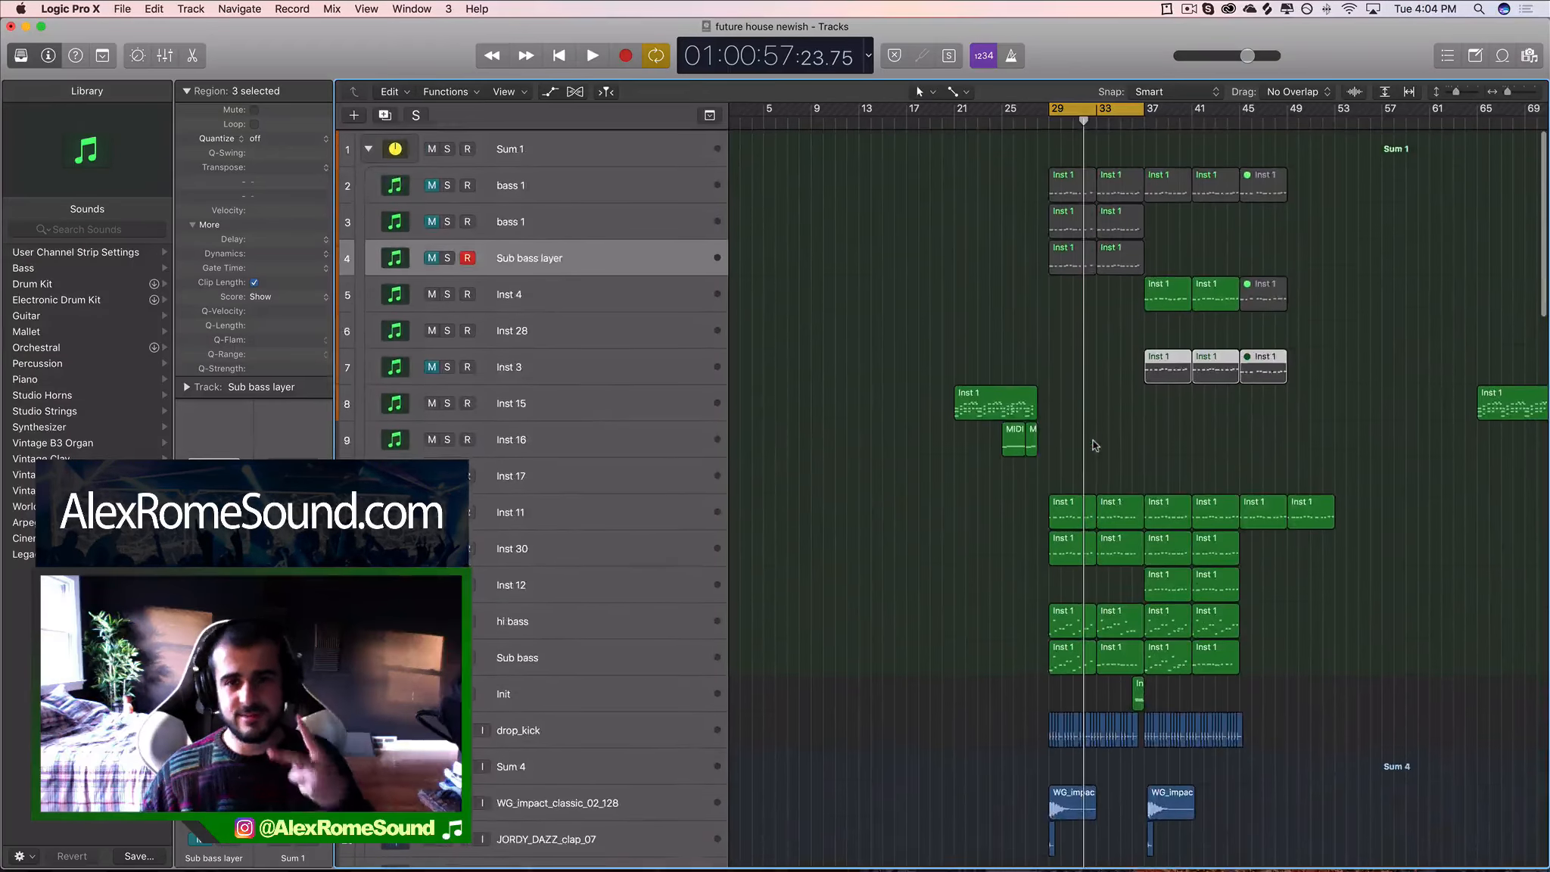
{"action": "left_click", "coordinate": [1189, 8]}
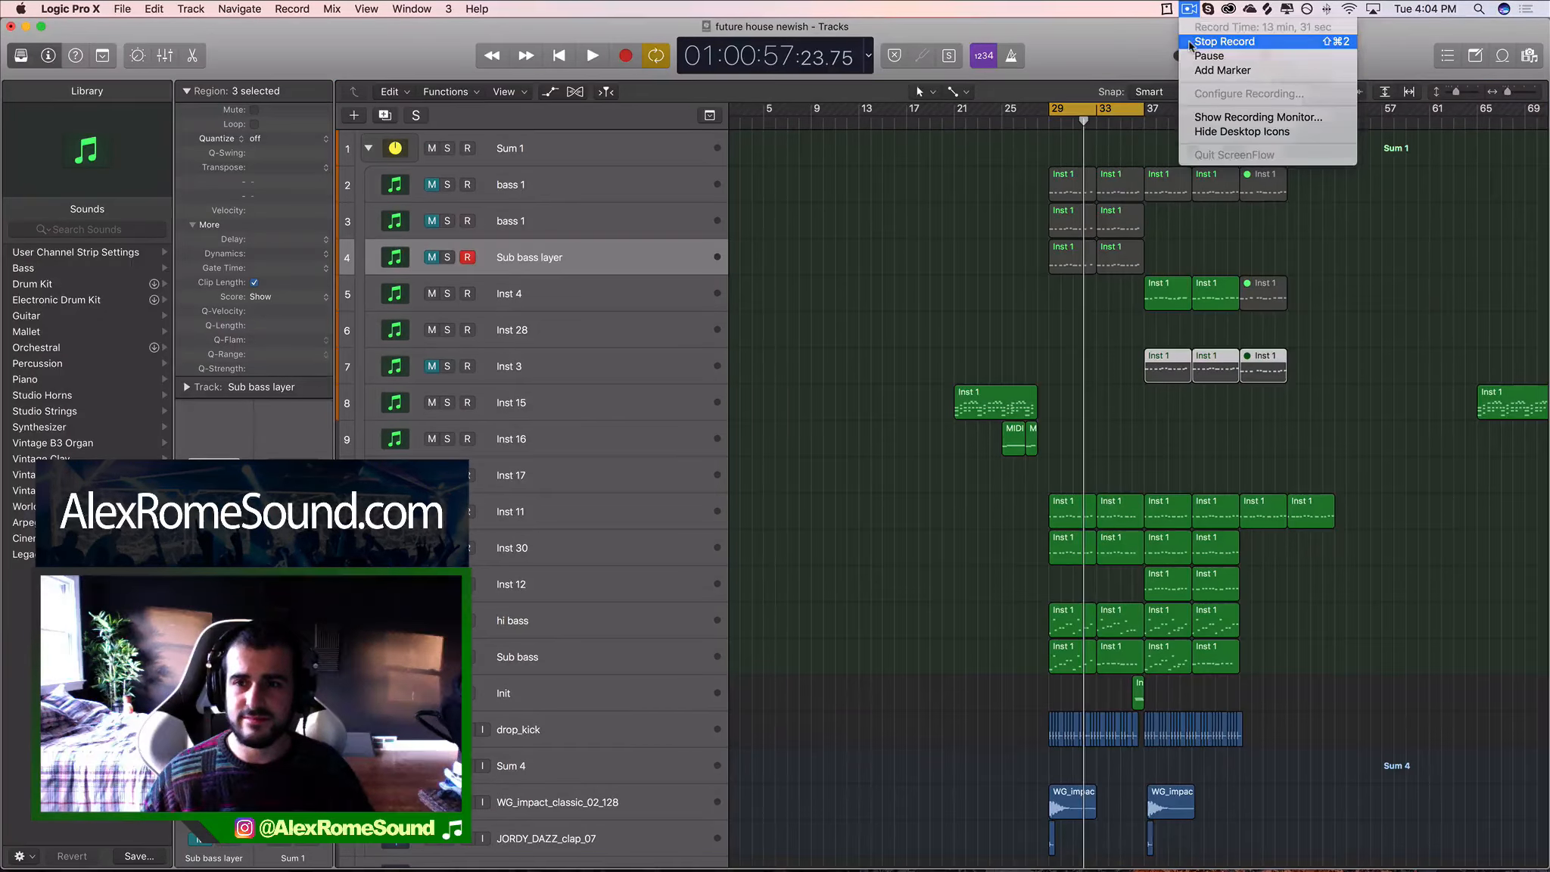